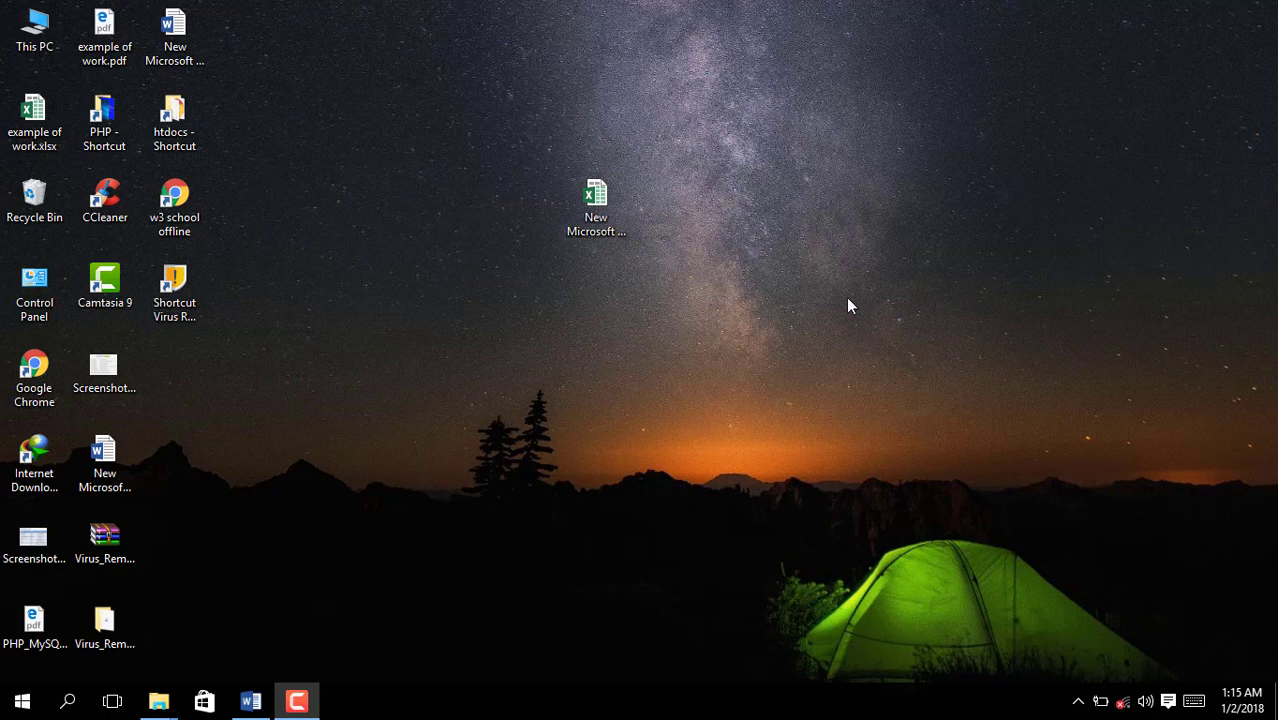
Search the Start menu for EX to find Excel 2013
{"action": "left_click", "coordinate": [20, 702]}
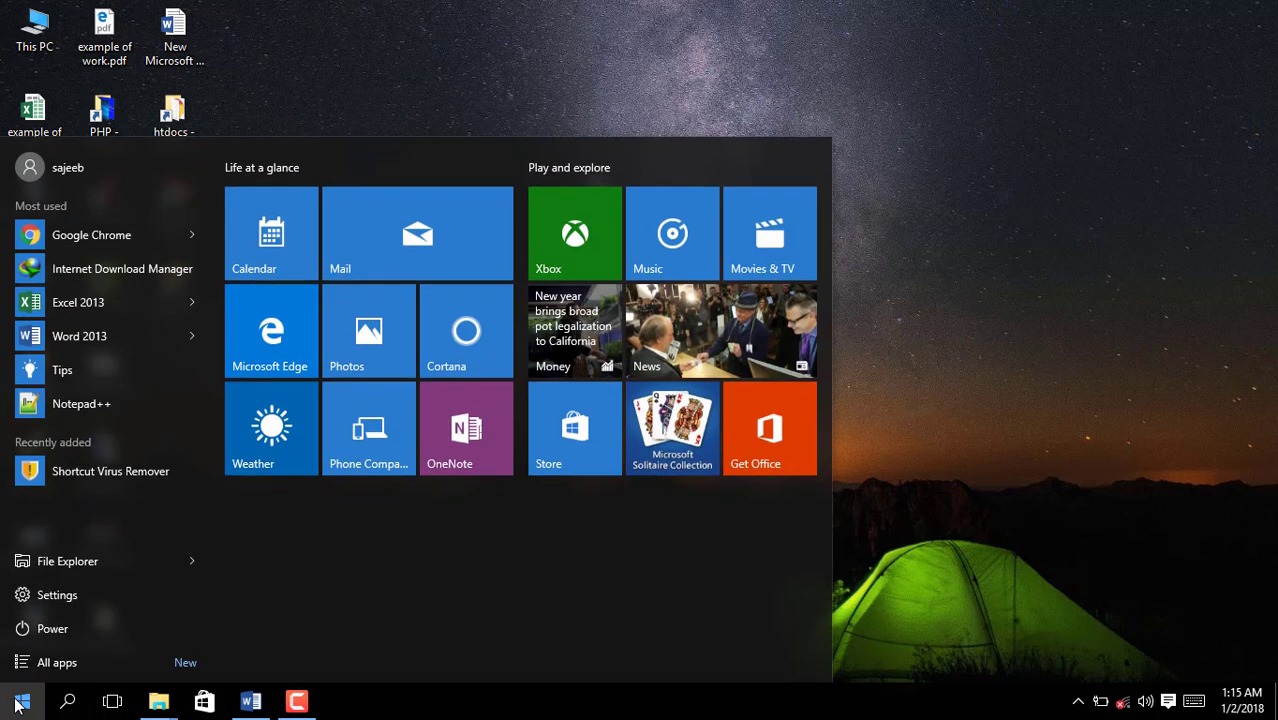
{"action": "type", "text": "EX"}
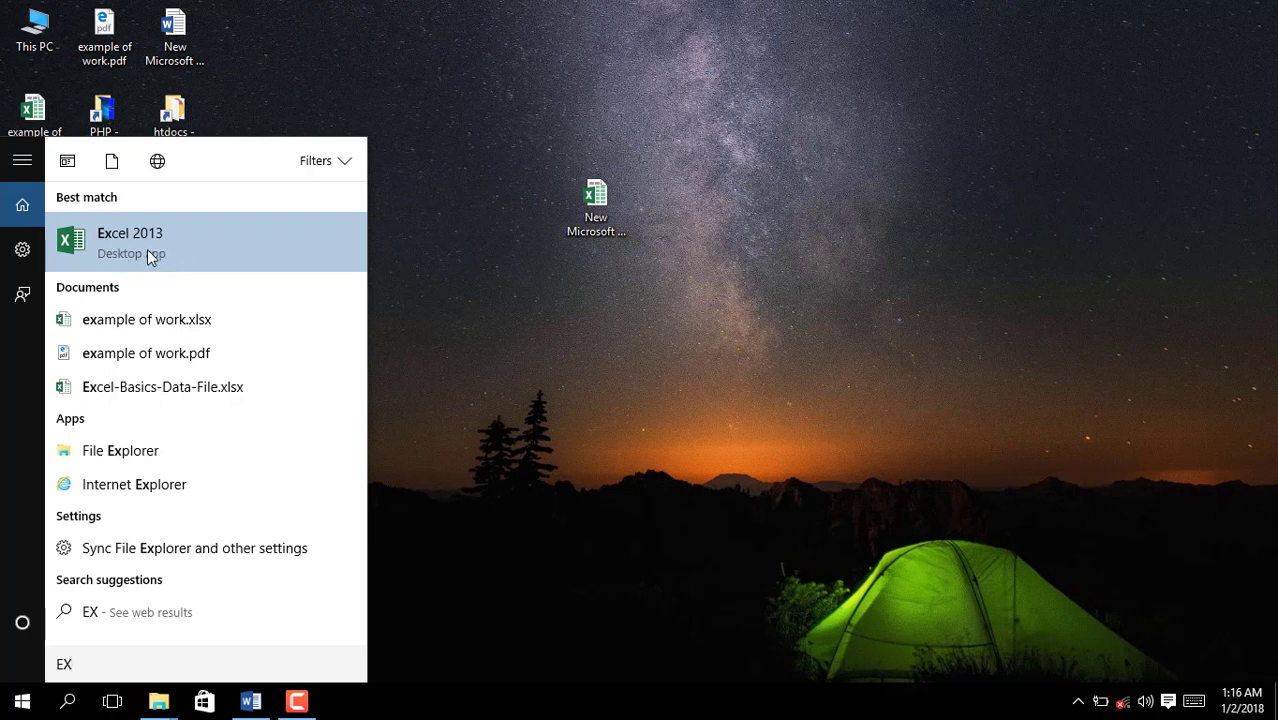
Create a new Microsoft Excel Worksheet on the desktop named EXCEL
{"action": "left_click", "coordinate": [495, 275]}
{"action": "left_click", "coordinate": [508, 284]}
{"action": "right_click", "coordinate": [534, 462]}
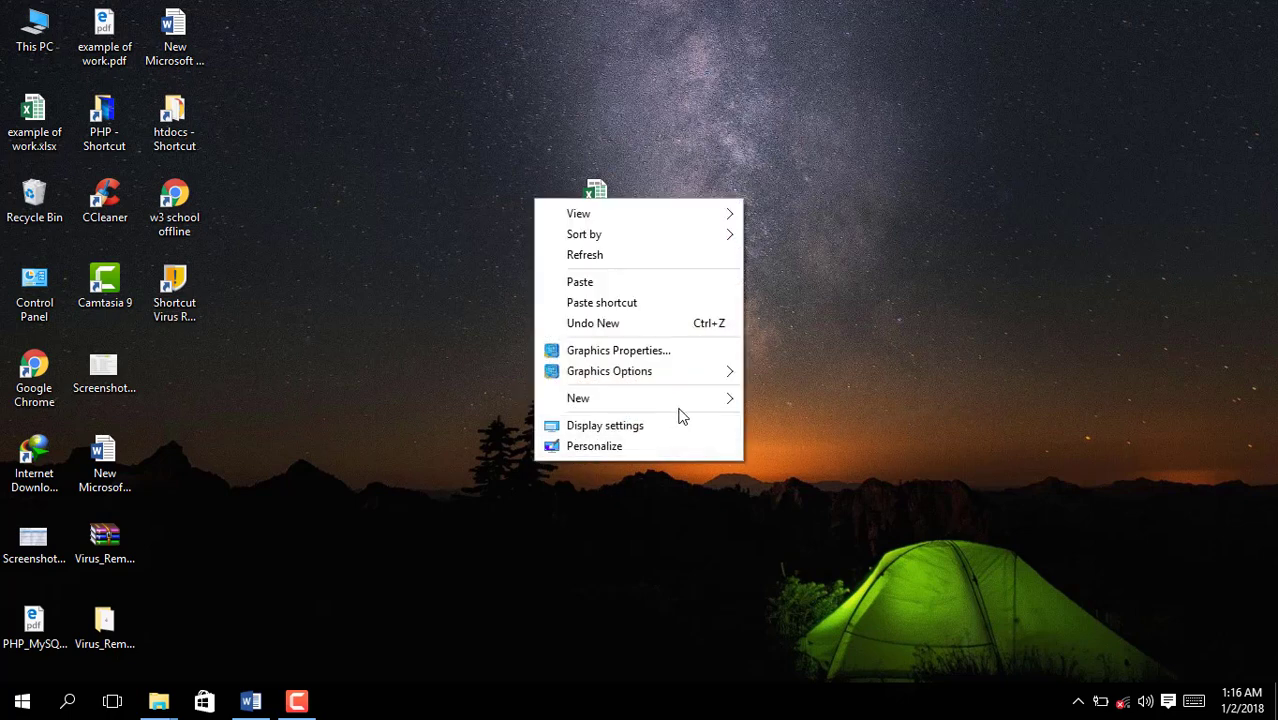
{"action": "mouse_move", "coordinate": [682, 405]}
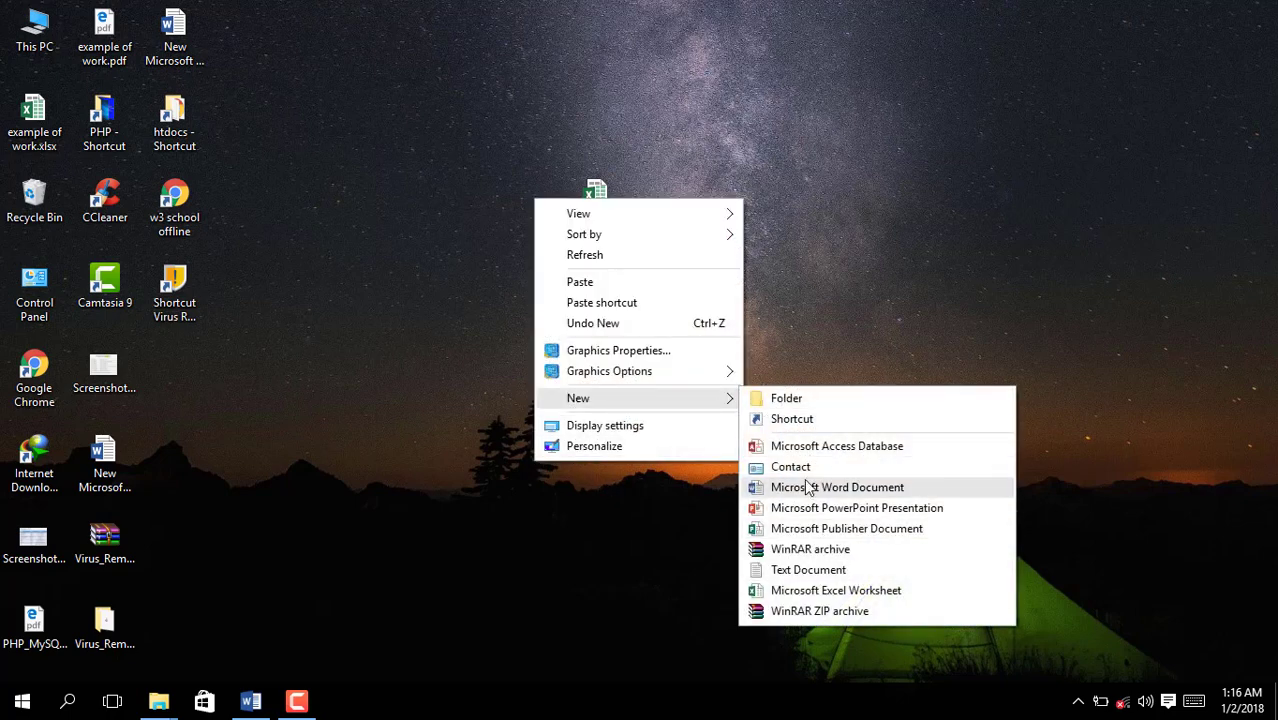
{"action": "left_click", "coordinate": [838, 596]}
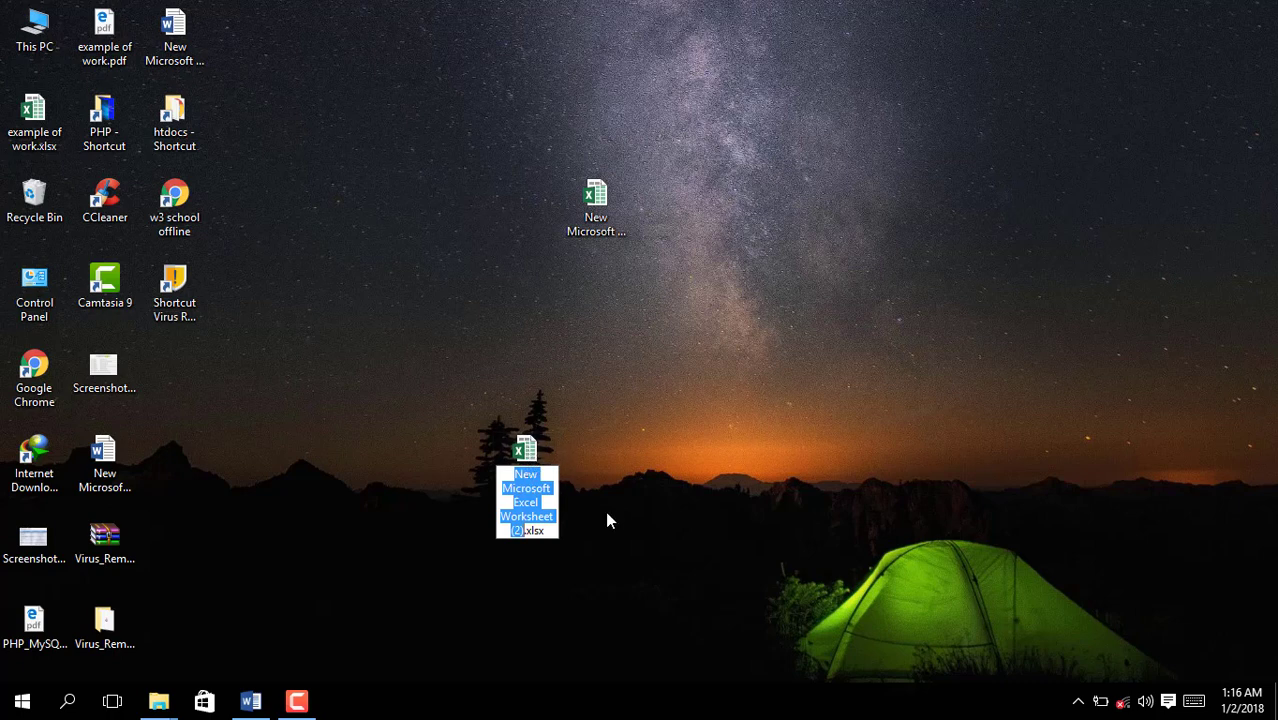
{"action": "type", "text": "EXCEL"}
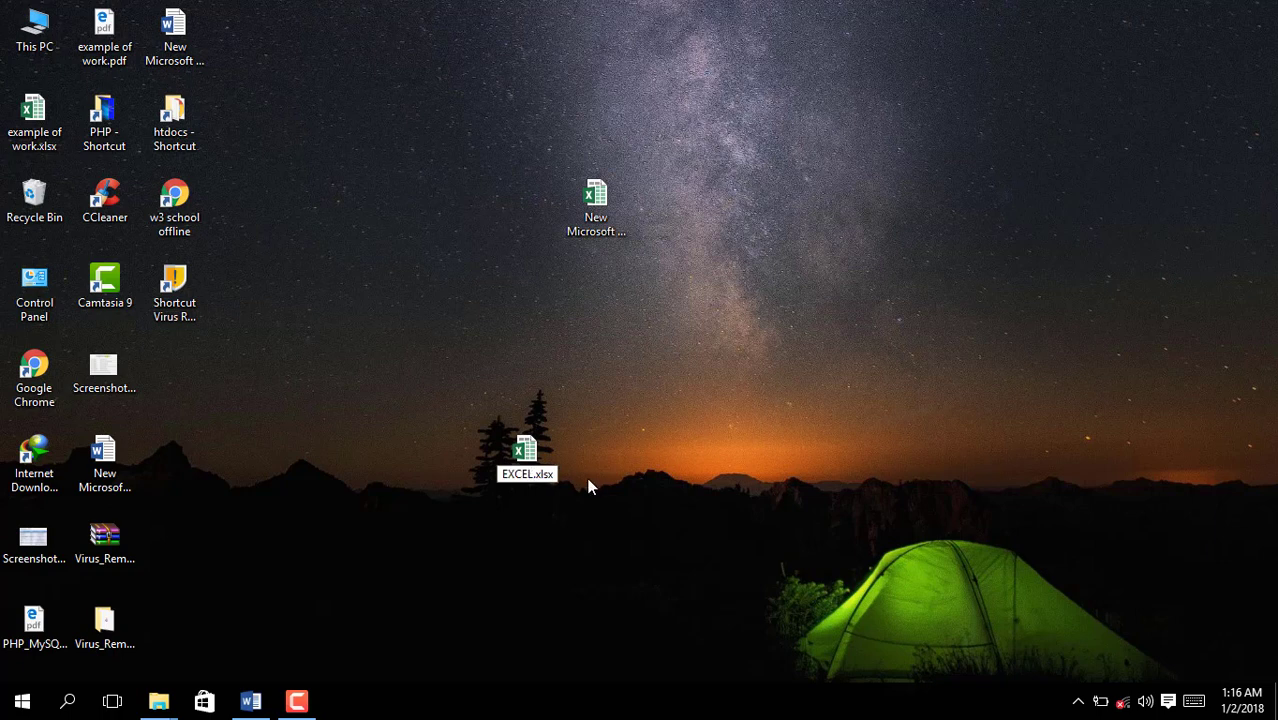
{"action": "key", "text": "Return"}
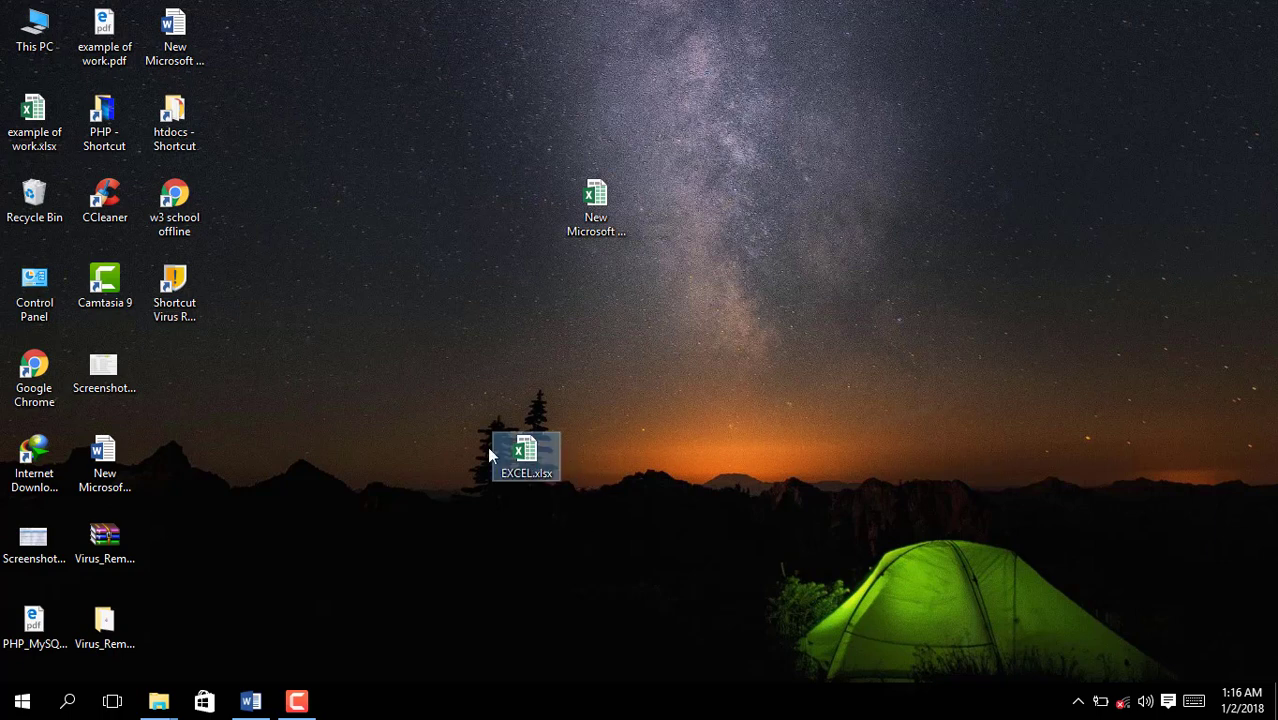
Open EXCEL.xlsx, cancel the Office Activation Wizard, and dismiss the window system menu
{"action": "double_click", "coordinate": [553, 462]}
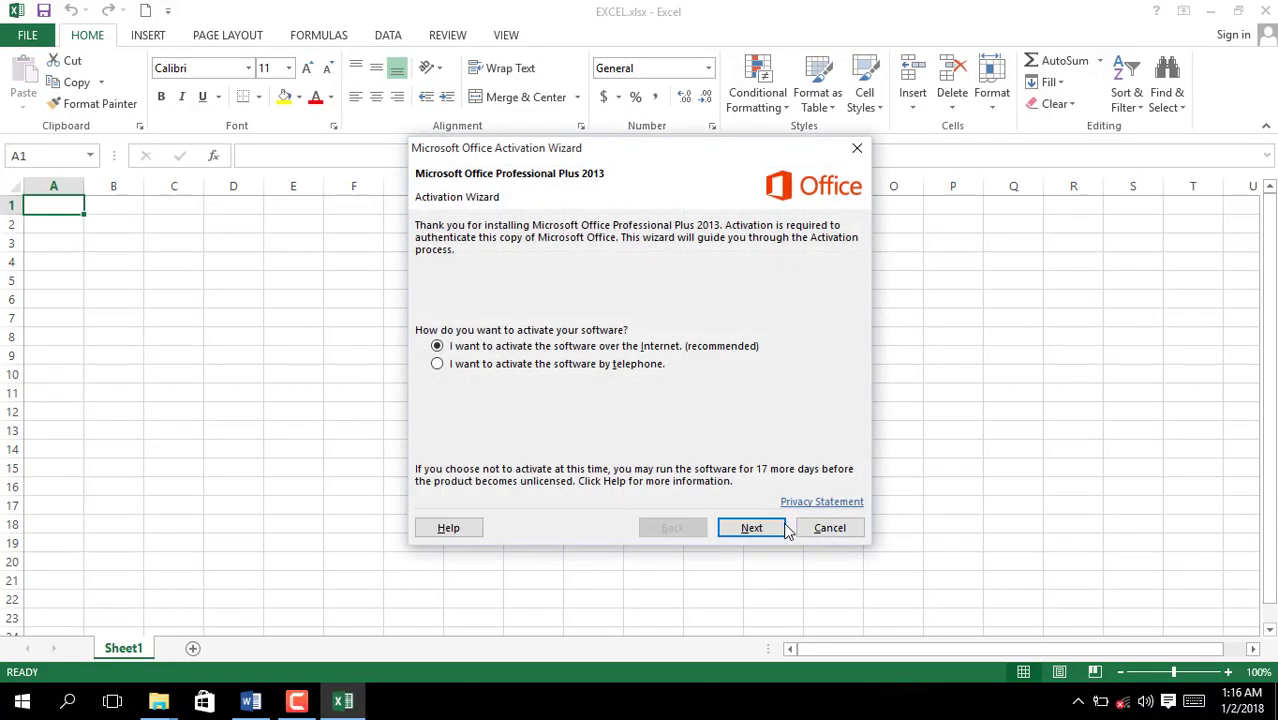
{"action": "left_click", "coordinate": [829, 528]}
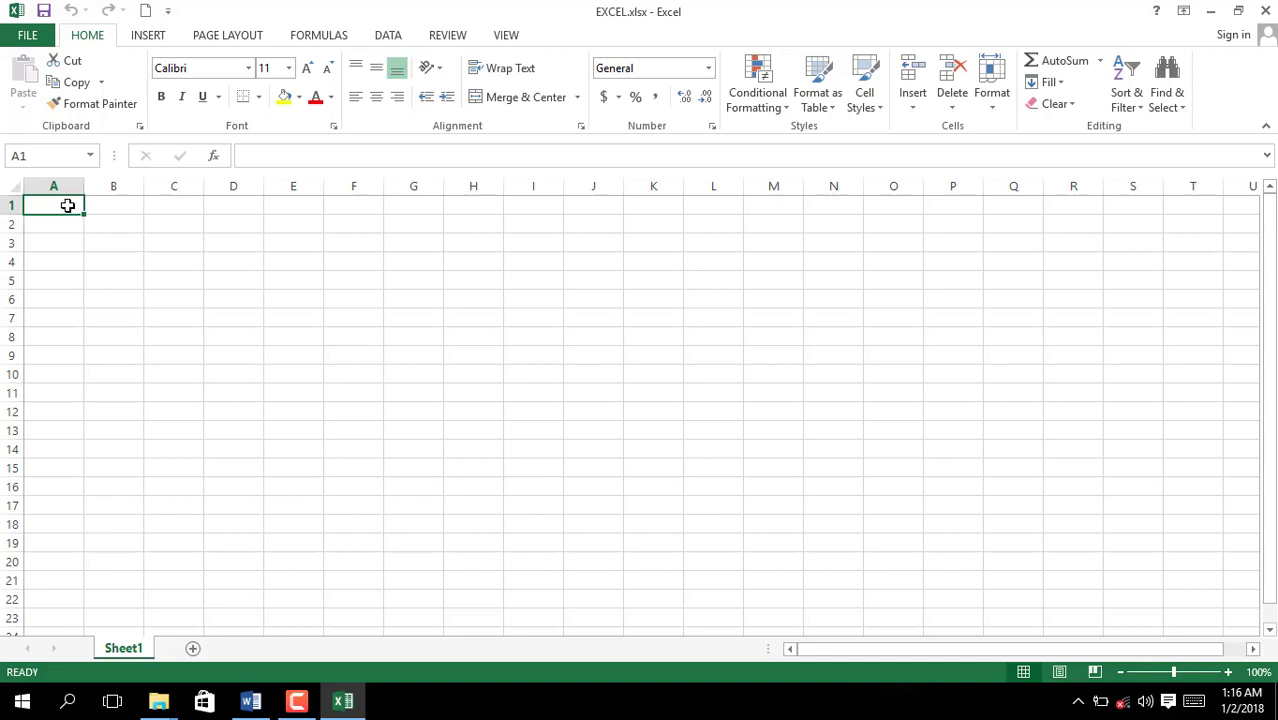
{"action": "left_click", "coordinate": [15, 11]}
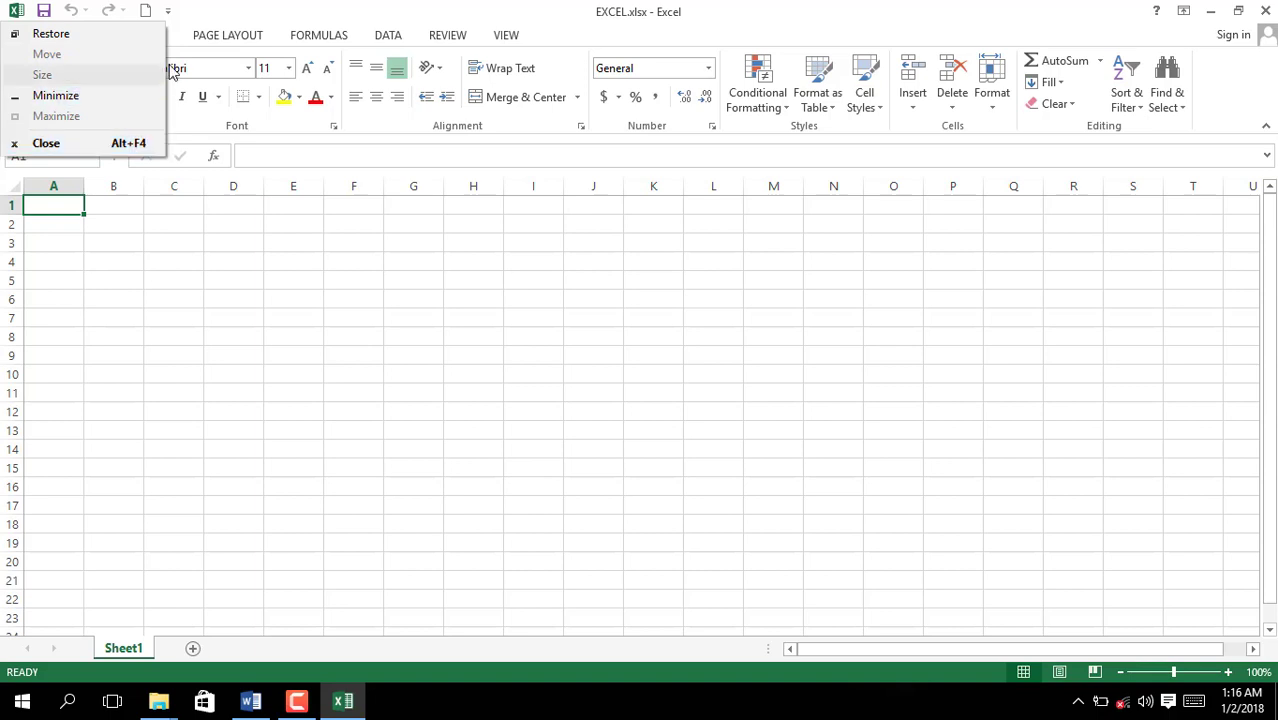
{"action": "left_click", "coordinate": [217, 14]}
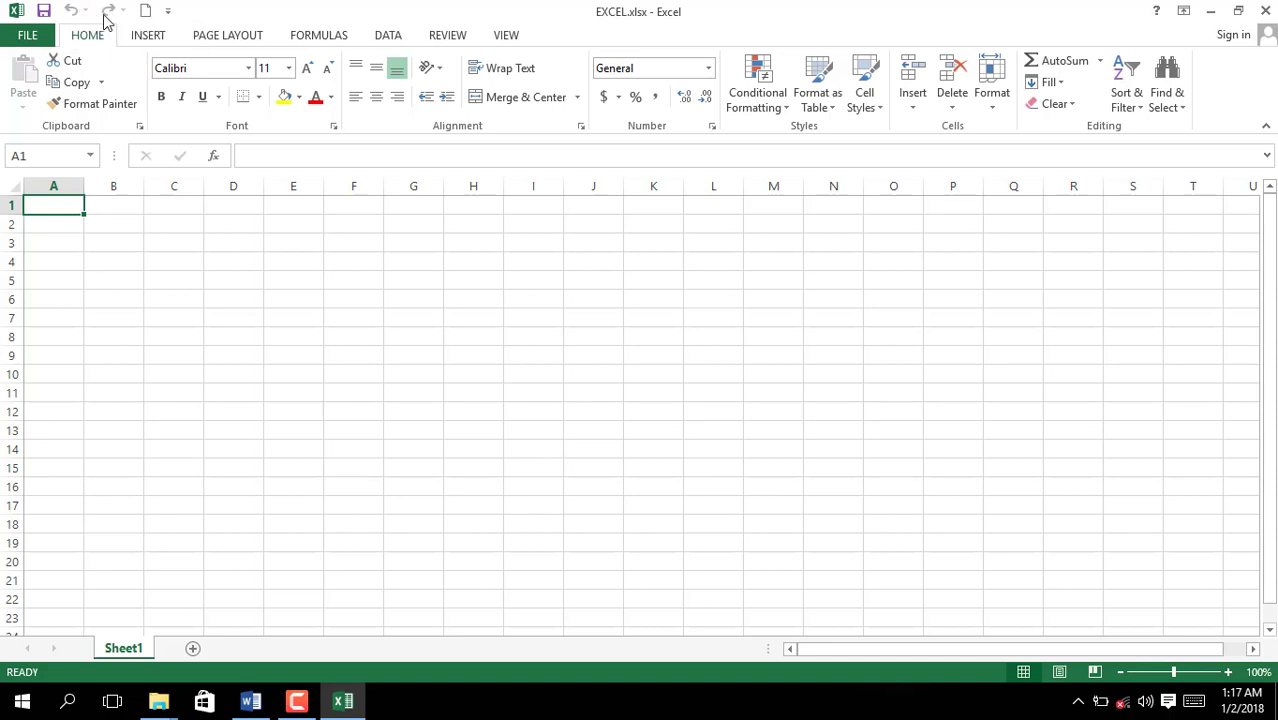
Add Quick Print to the Quick Access Toolbar
{"action": "left_click", "coordinate": [168, 12]}
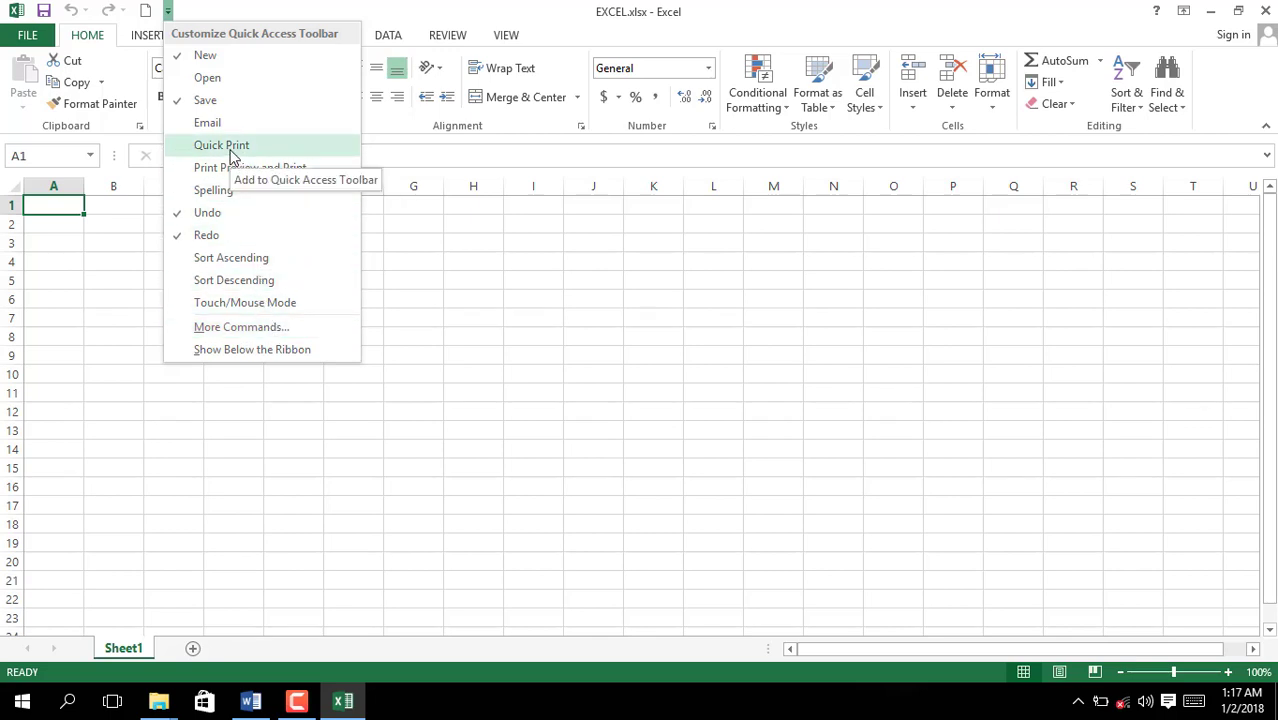
{"action": "left_click", "coordinate": [221, 146]}
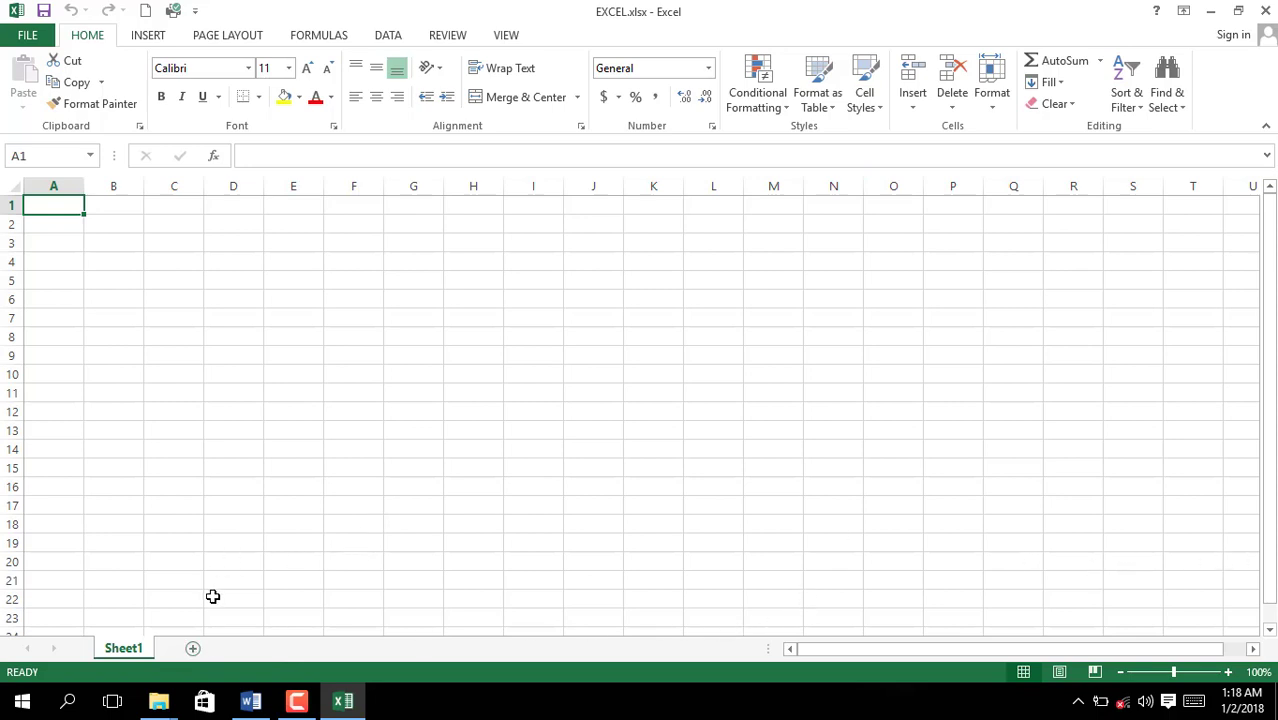
{"action": "left_click", "coordinate": [1095, 300]}
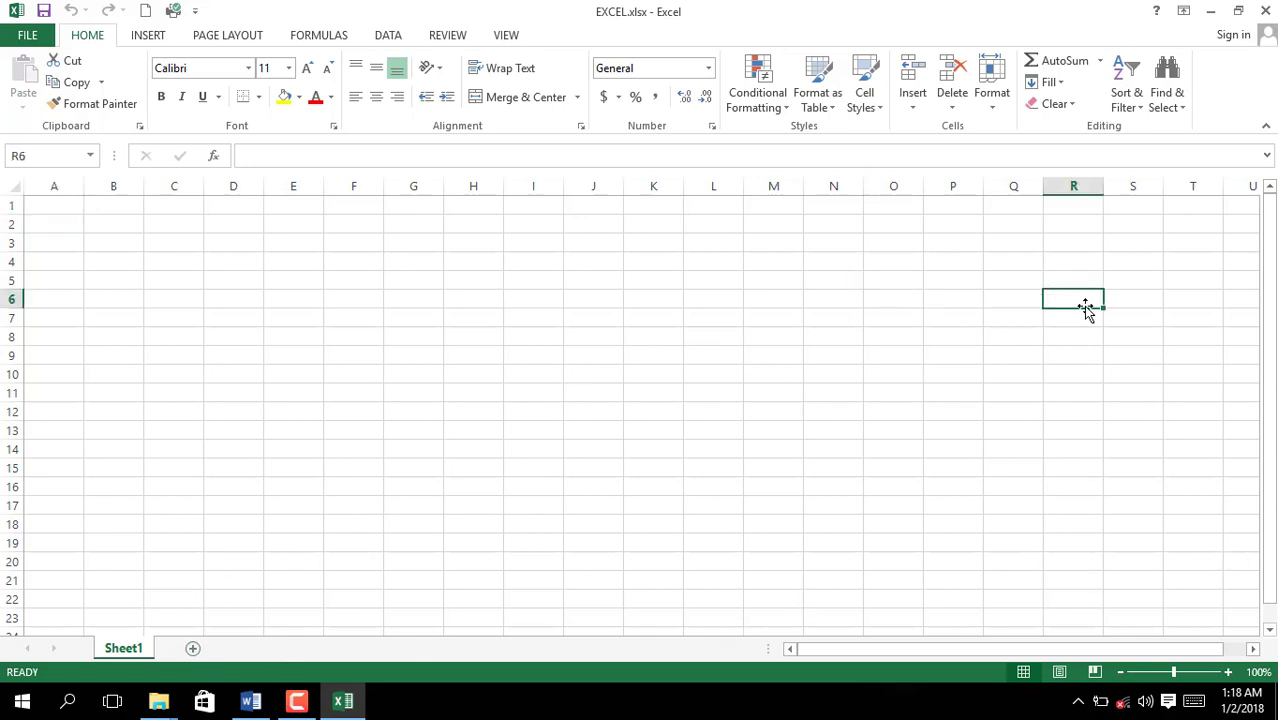
{"action": "key", "text": "Right"}
{"action": "key", "text": "Right"}
{"action": "key", "text": "Right"}
{"action": "key", "text": "Right"}
{"action": "key", "text": "Right"}
{"action": "key", "text": "Right"}
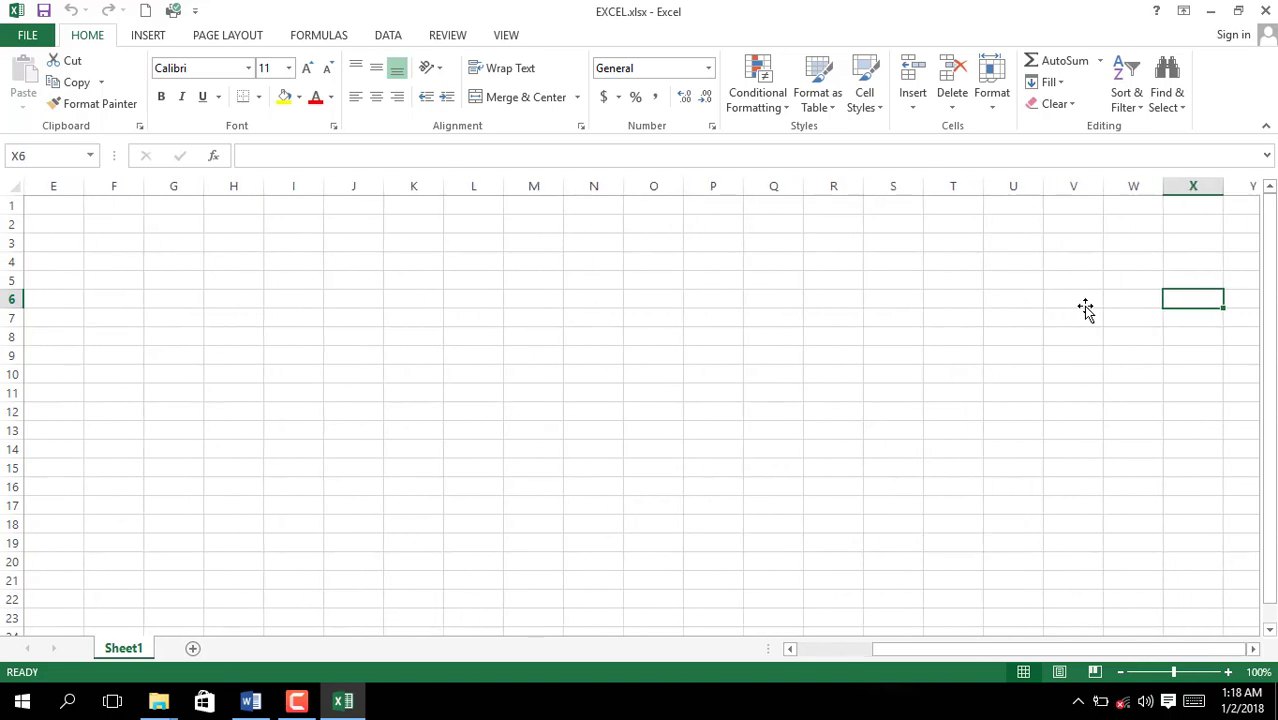
{"action": "key", "text": "Right"}
{"action": "key", "text": "Right"}
{"action": "key", "text": "Right"}
{"action": "key", "text": "Right"}
{"action": "key", "text": "Right"}
{"action": "key", "text": "Right"}
{"action": "key", "text": "Right"}
{"action": "key", "text": "Right"}
{"action": "key", "text": "Right"}
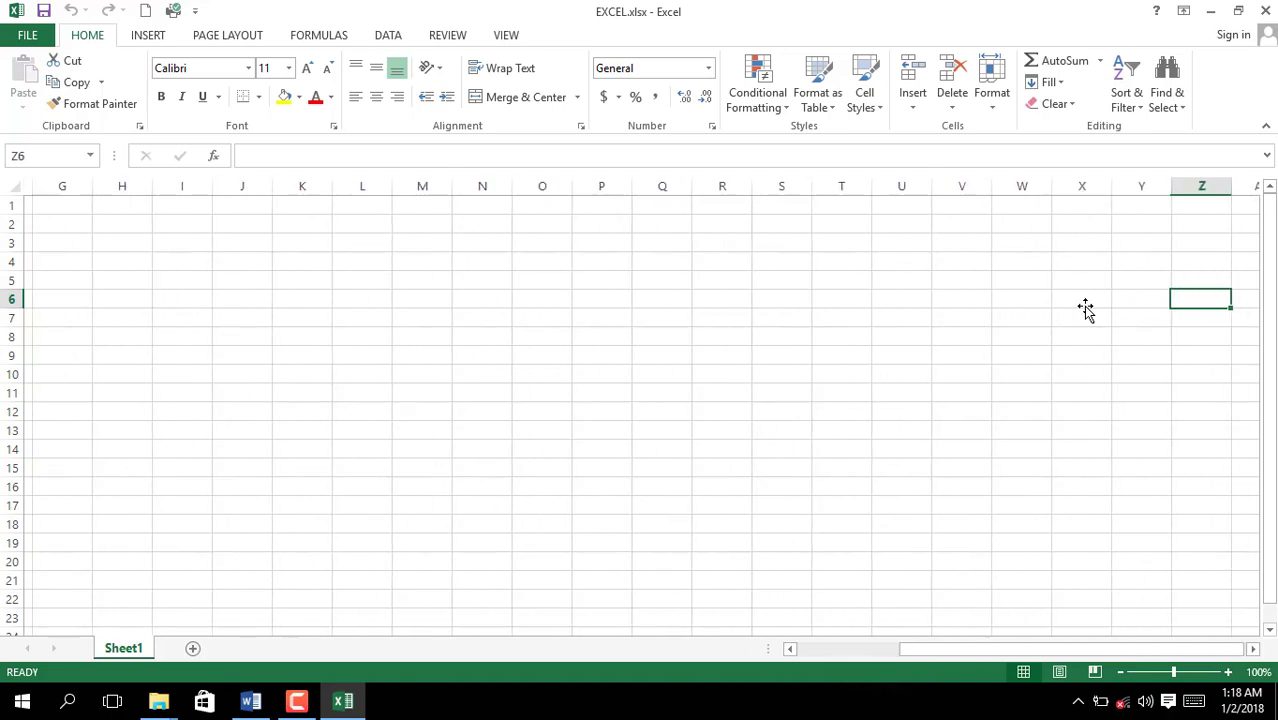
{"action": "key", "text": "Right"}
{"action": "key", "text": "Right"}
{"action": "key", "text": "Right"}
{"action": "key", "text": "Right"}
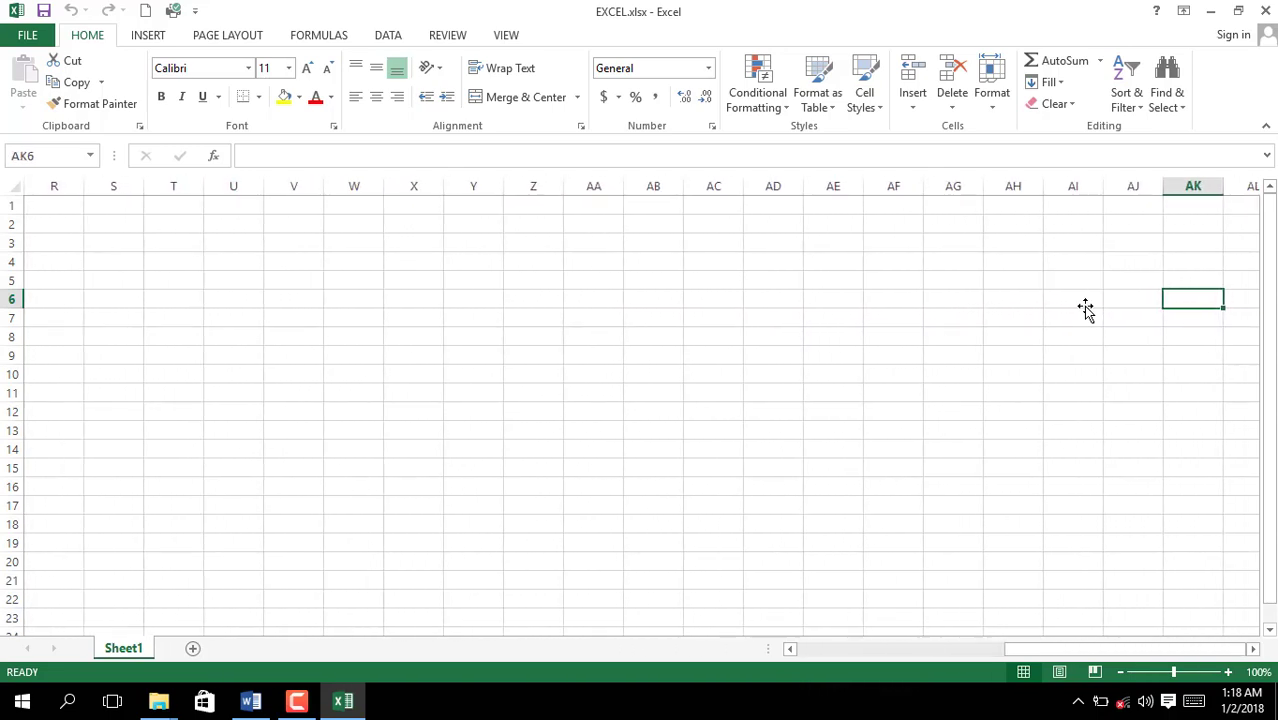
{"action": "key", "text": "Left"}
{"action": "key", "text": "Left"}
{"action": "key", "text": "Left"}
{"action": "key", "text": "Left"}
{"action": "key", "text": "Home"}
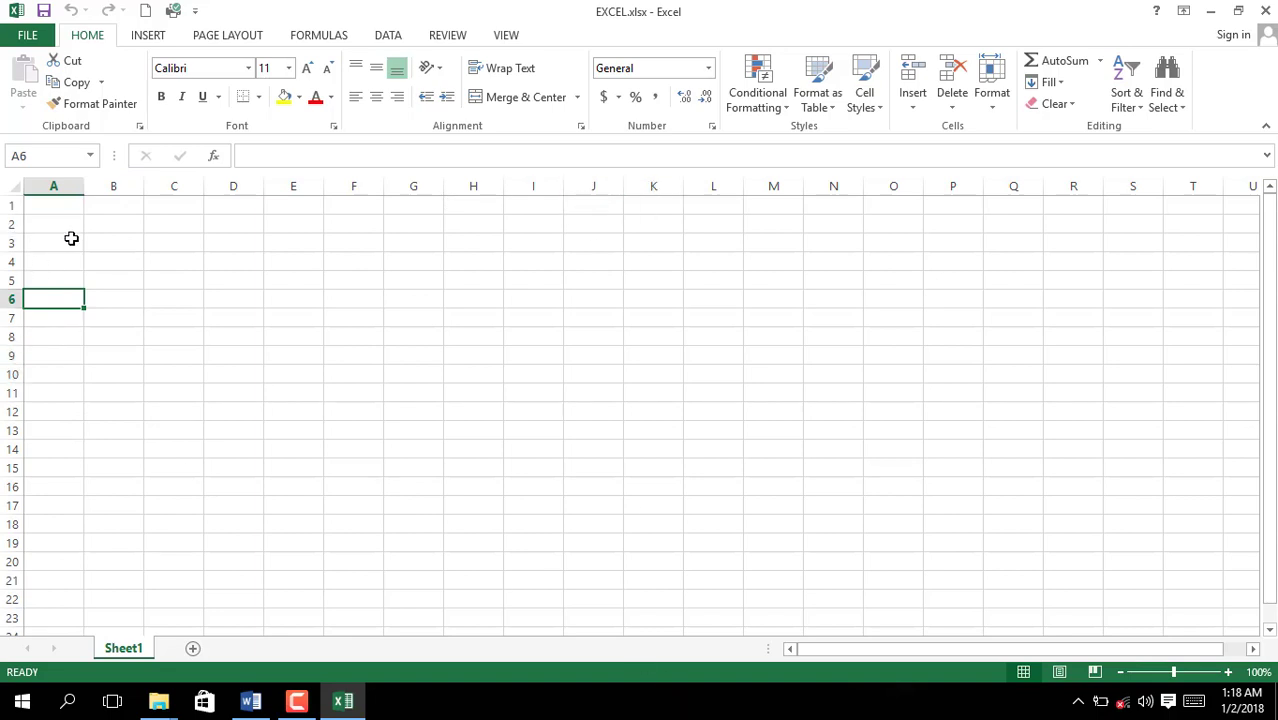
{"action": "left_click", "coordinate": [13, 203]}
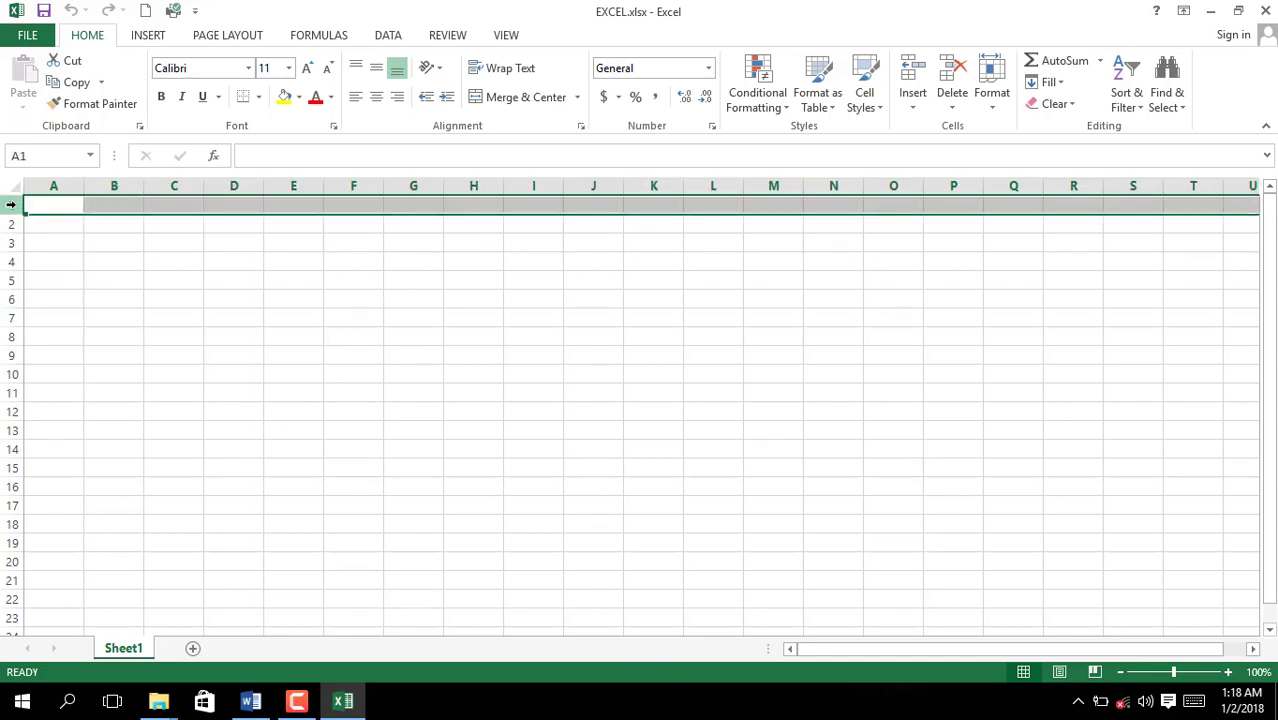
{"action": "left_click", "coordinate": [52, 204]}
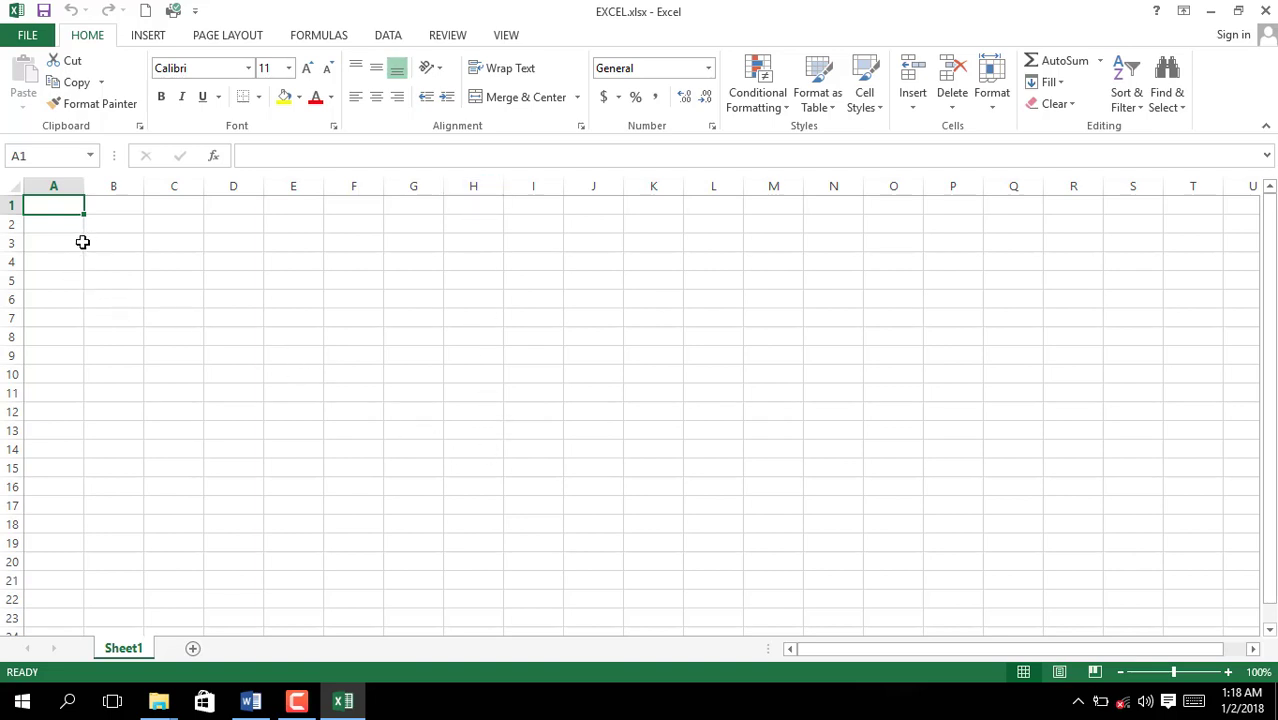
{"action": "left_click", "coordinate": [54, 186]}
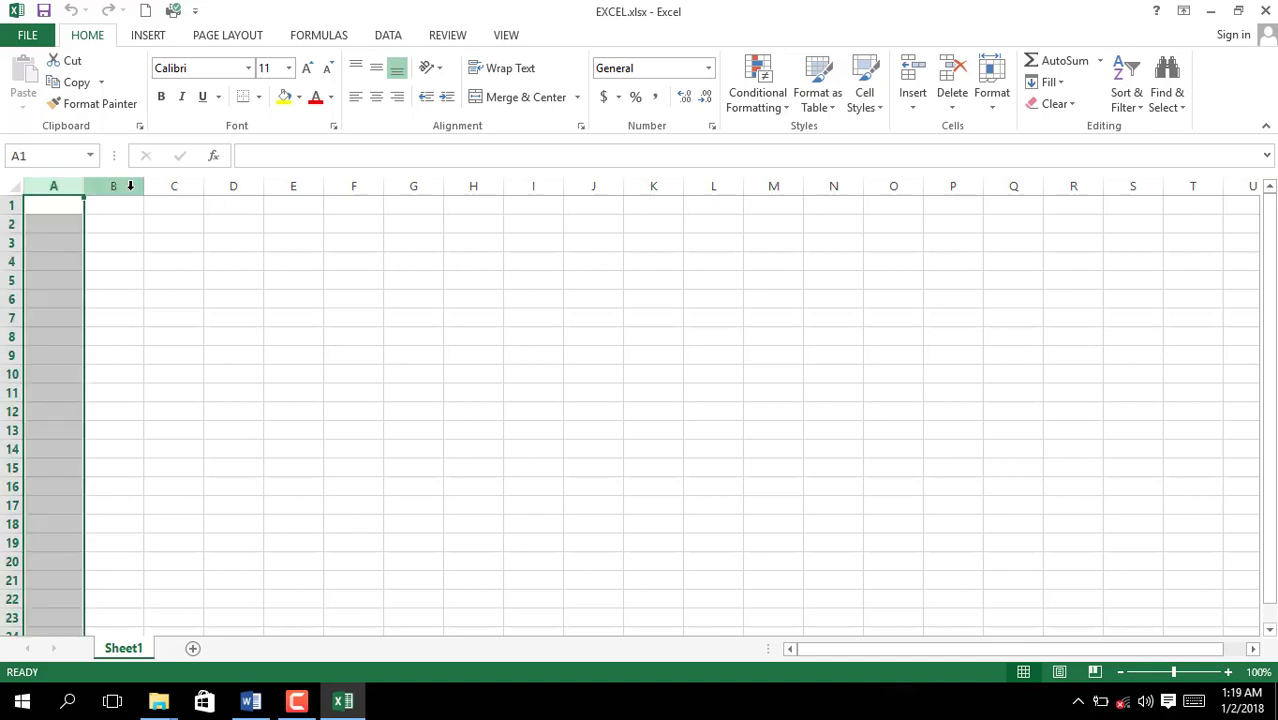
{"action": "left_click", "coordinate": [130, 186]}
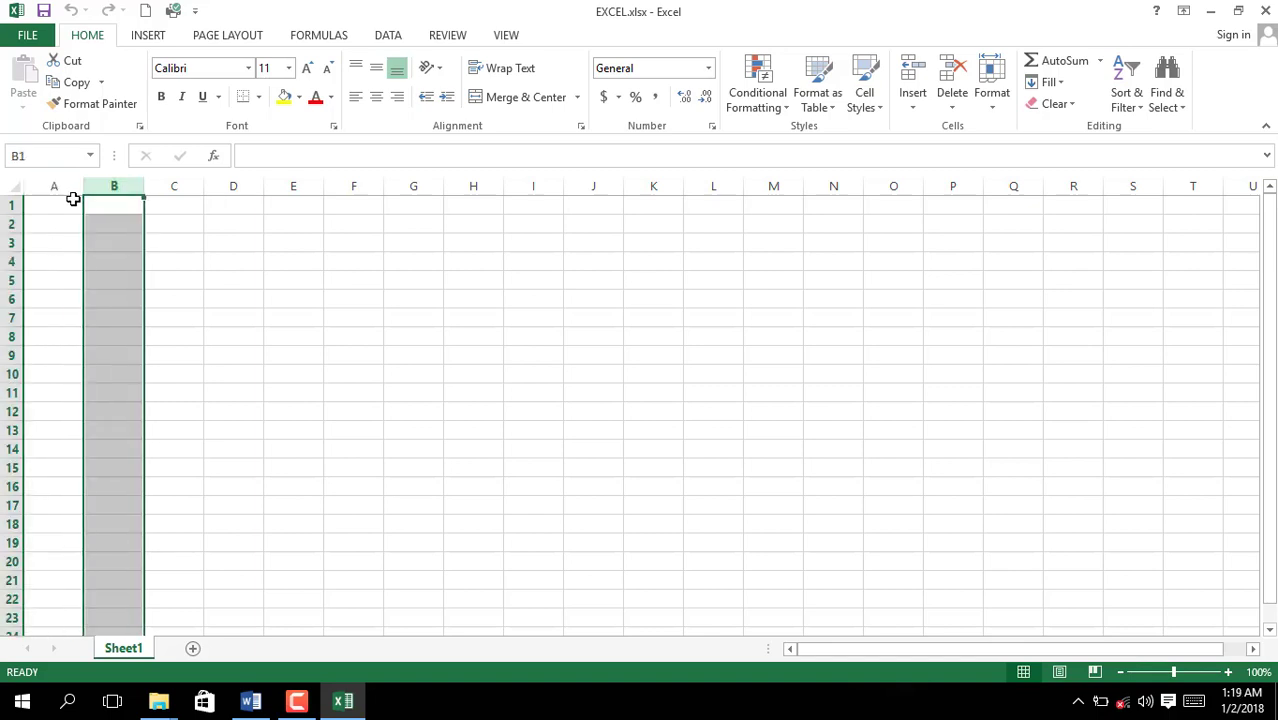
{"action": "left_click", "coordinate": [12, 204]}
{"action": "left_click", "coordinate": [45, 205]}
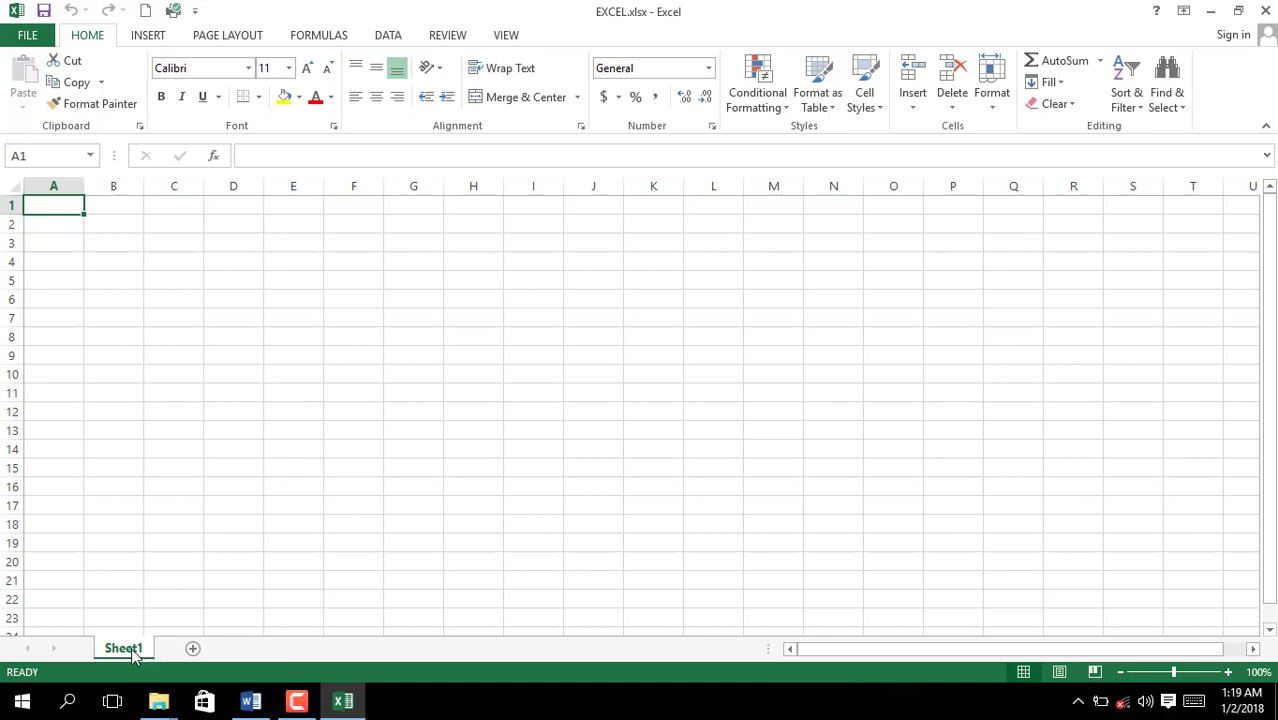
Add Sheet2 and Sheet3, then move Sheet3 between Sheet1 and Sheet2
{"action": "left_click", "coordinate": [193, 650]}
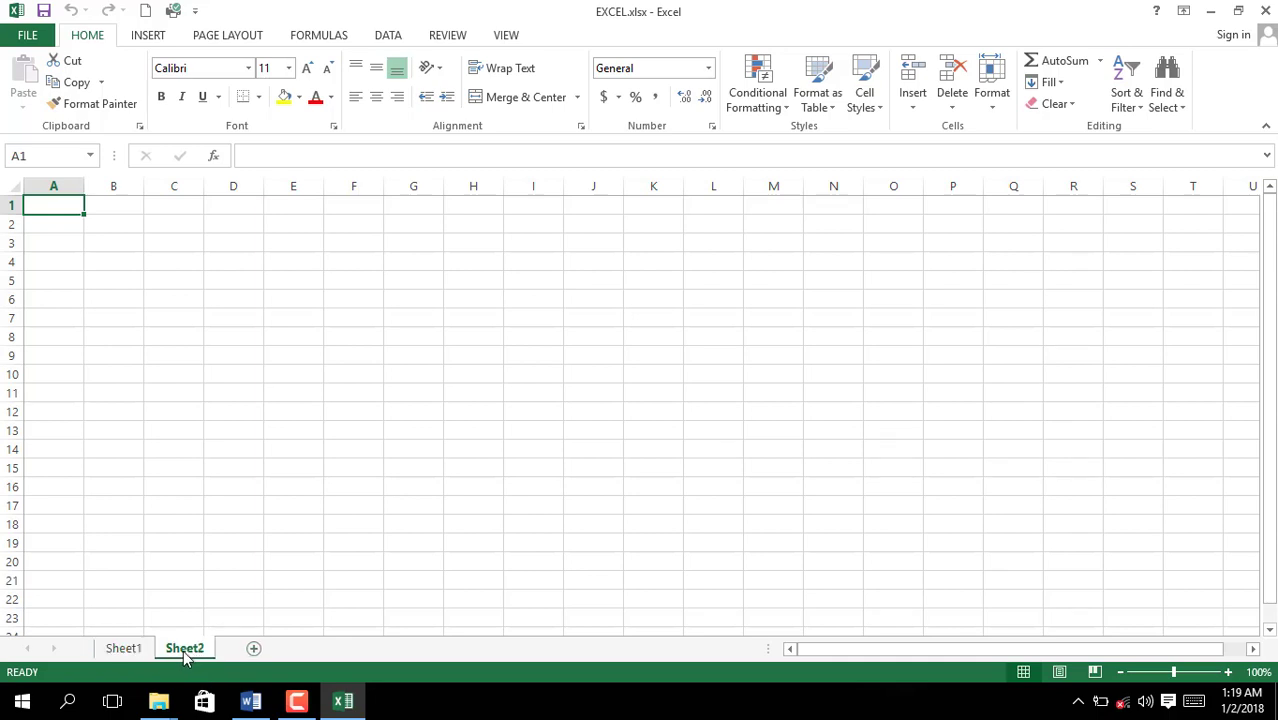
{"action": "left_click", "coordinate": [124, 648]}
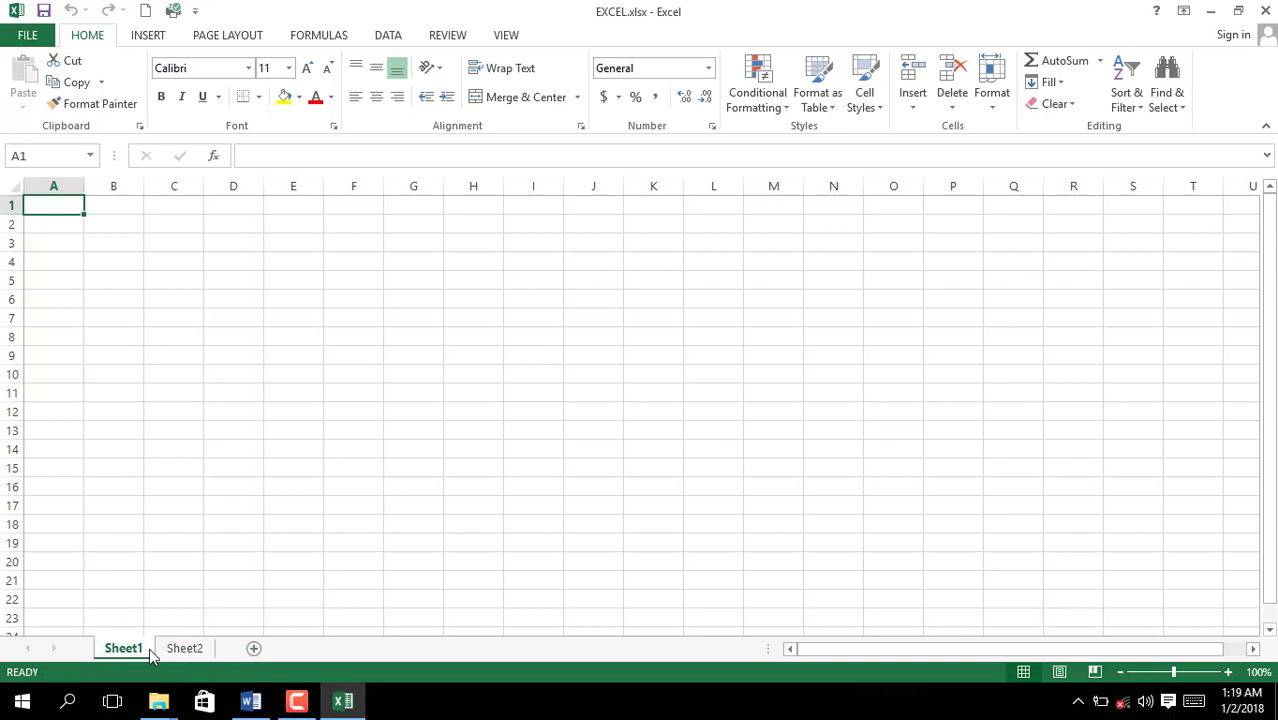
{"action": "left_click", "coordinate": [157, 652]}
{"action": "left_click", "coordinate": [130, 650]}
{"action": "left_click", "coordinate": [253, 650]}
{"action": "left_click_drag", "start_coordinate": [245, 650], "coordinate": [196, 656]}
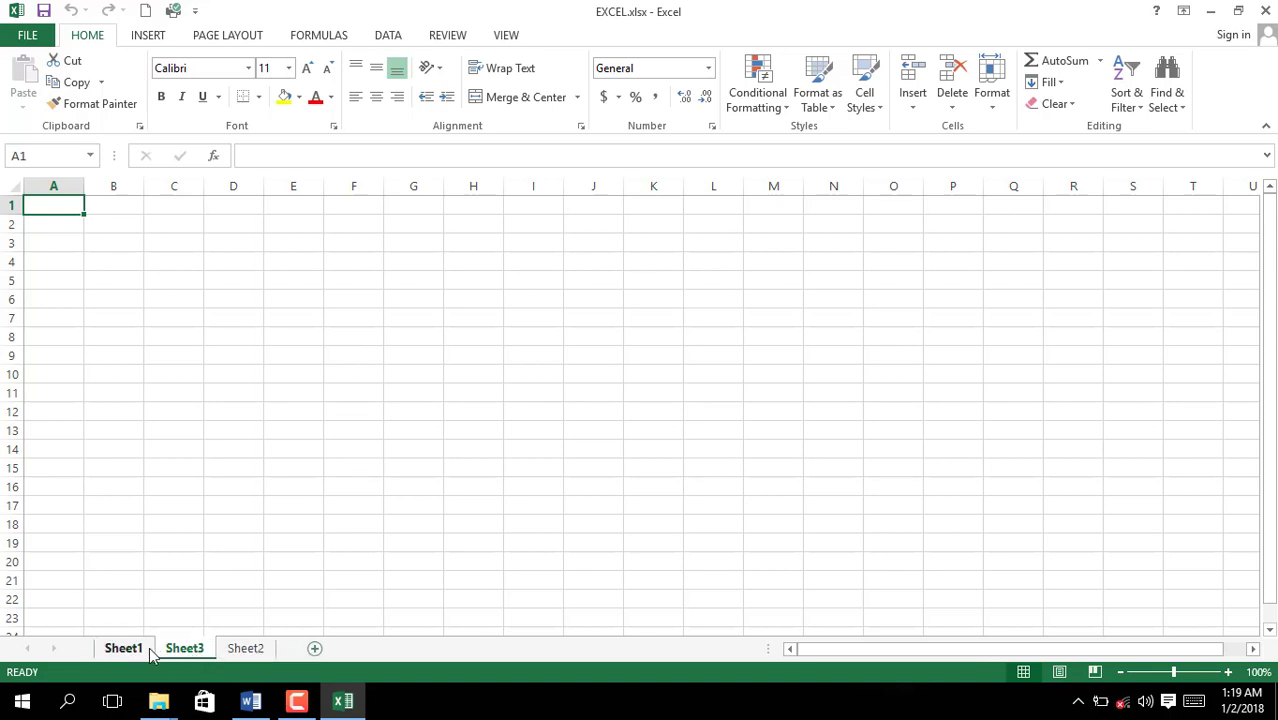
{"action": "left_click", "coordinate": [148, 651]}
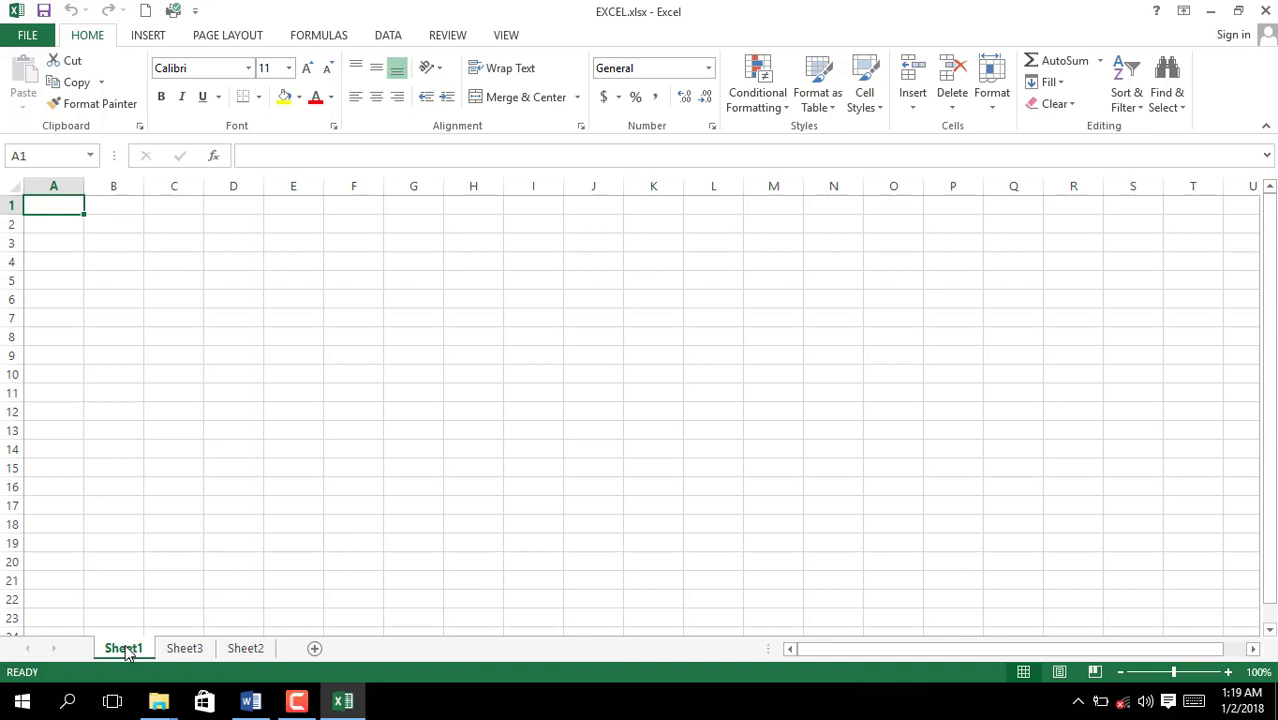
Rename Sheet1 to a person's first name, then return to it from Sheet3
{"action": "right_click", "coordinate": [127, 652]}
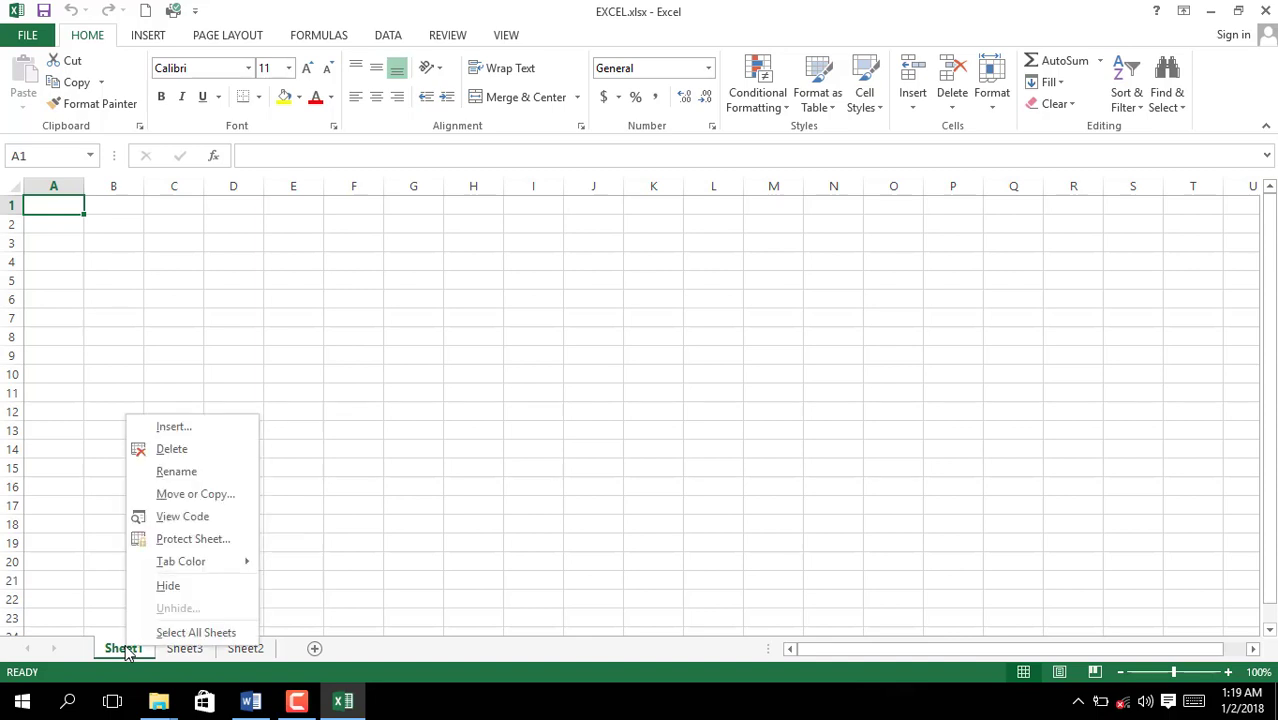
{"action": "left_click", "coordinate": [199, 479]}
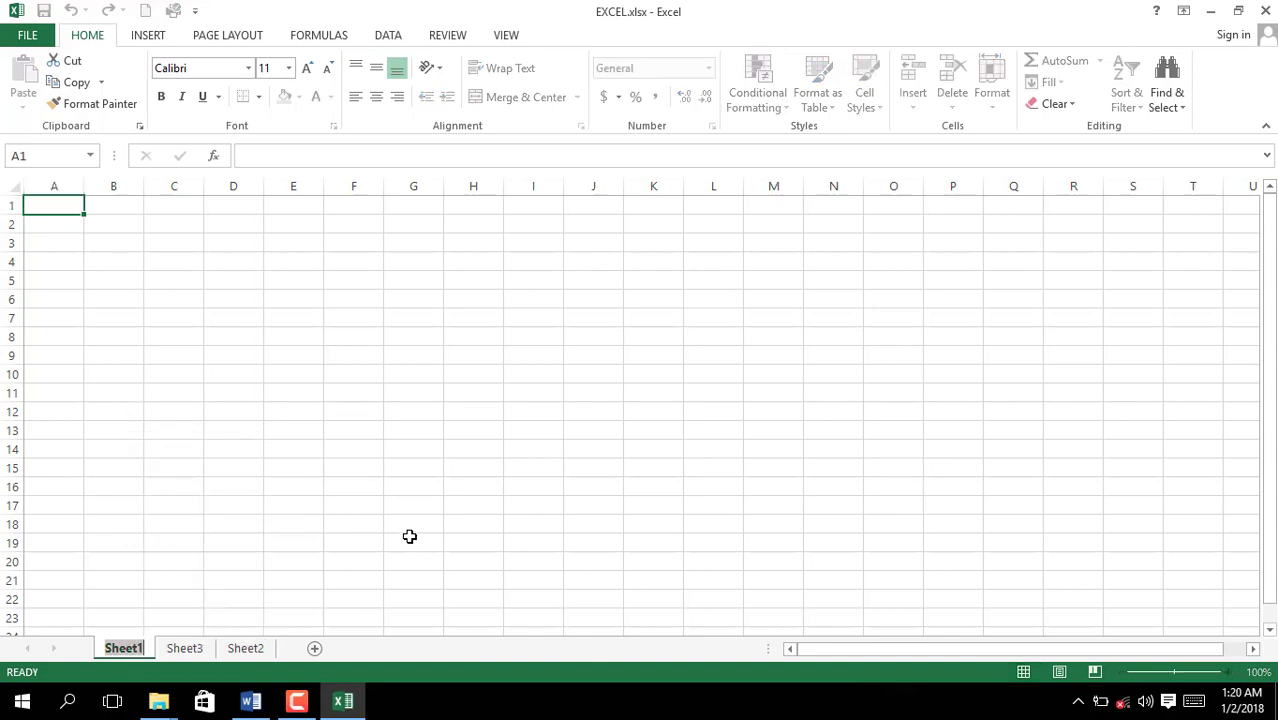
{"action": "type", "text": "SHAKIL"}
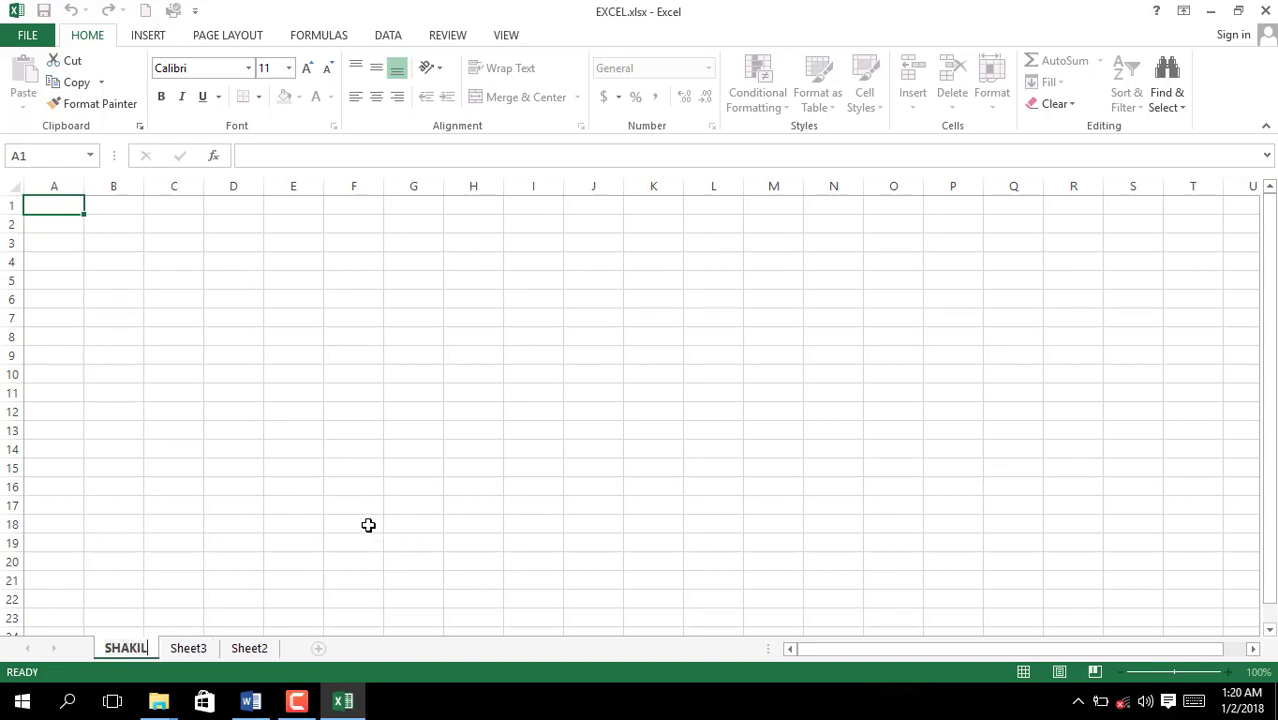
{"action": "key", "text": "Return"}
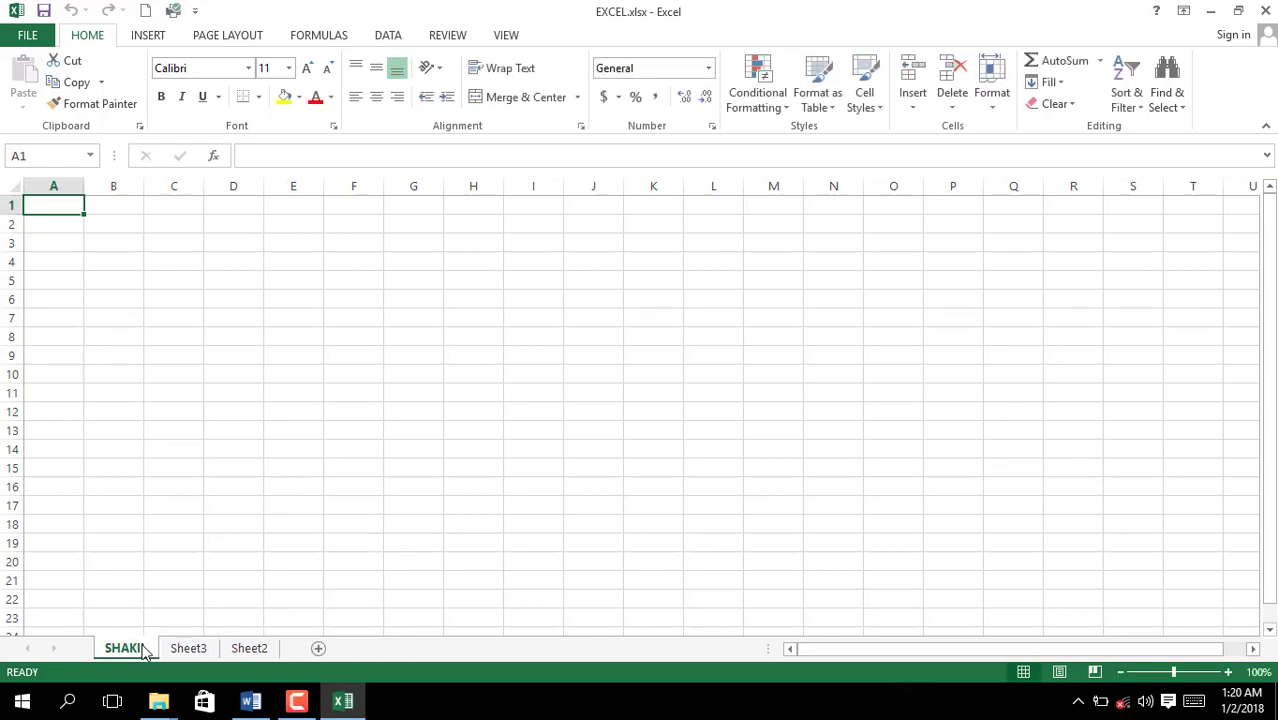
{"action": "left_click", "coordinate": [180, 649]}
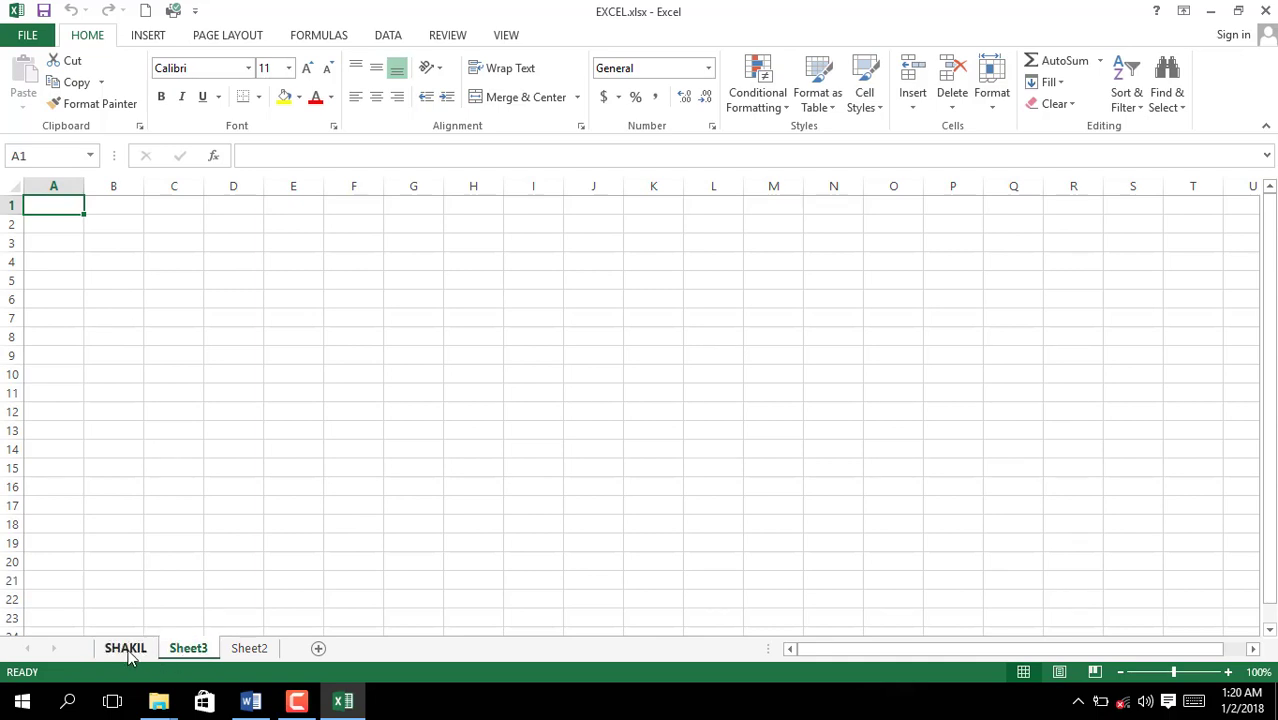
{"action": "left_click", "coordinate": [132, 647]}
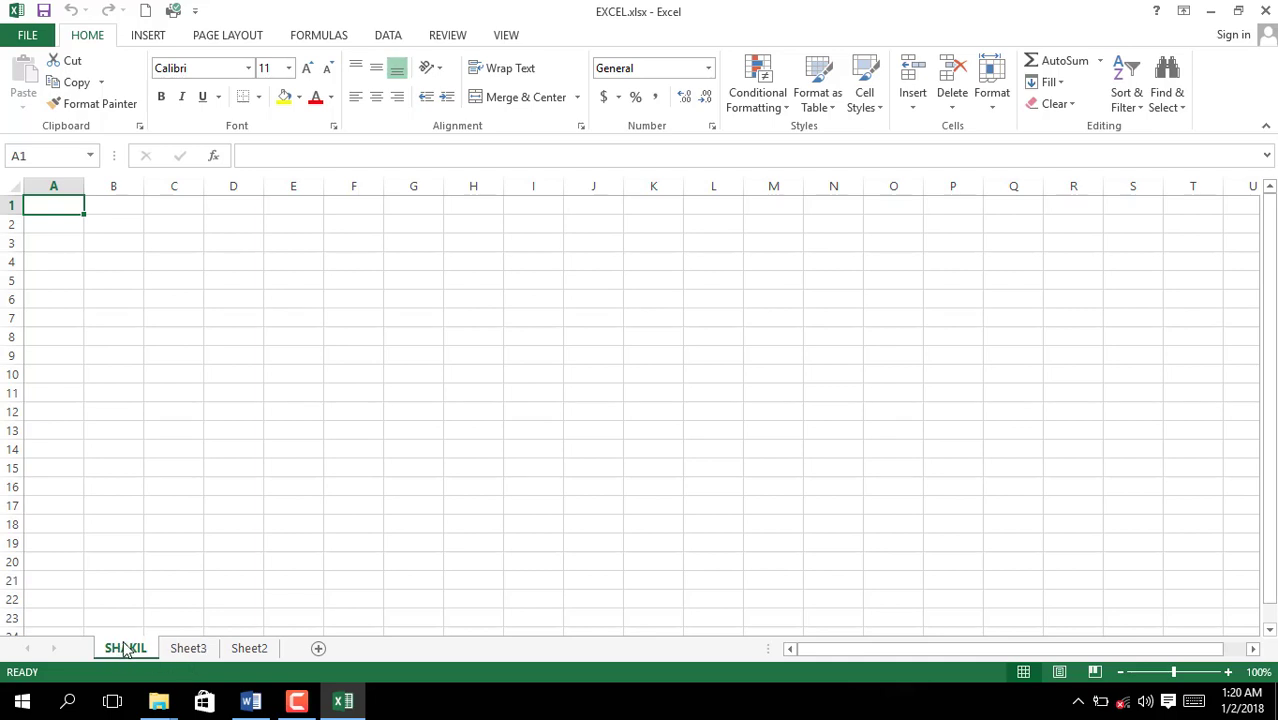
Colour the renamed first sheet's tab blue
{"action": "right_click", "coordinate": [130, 653]}
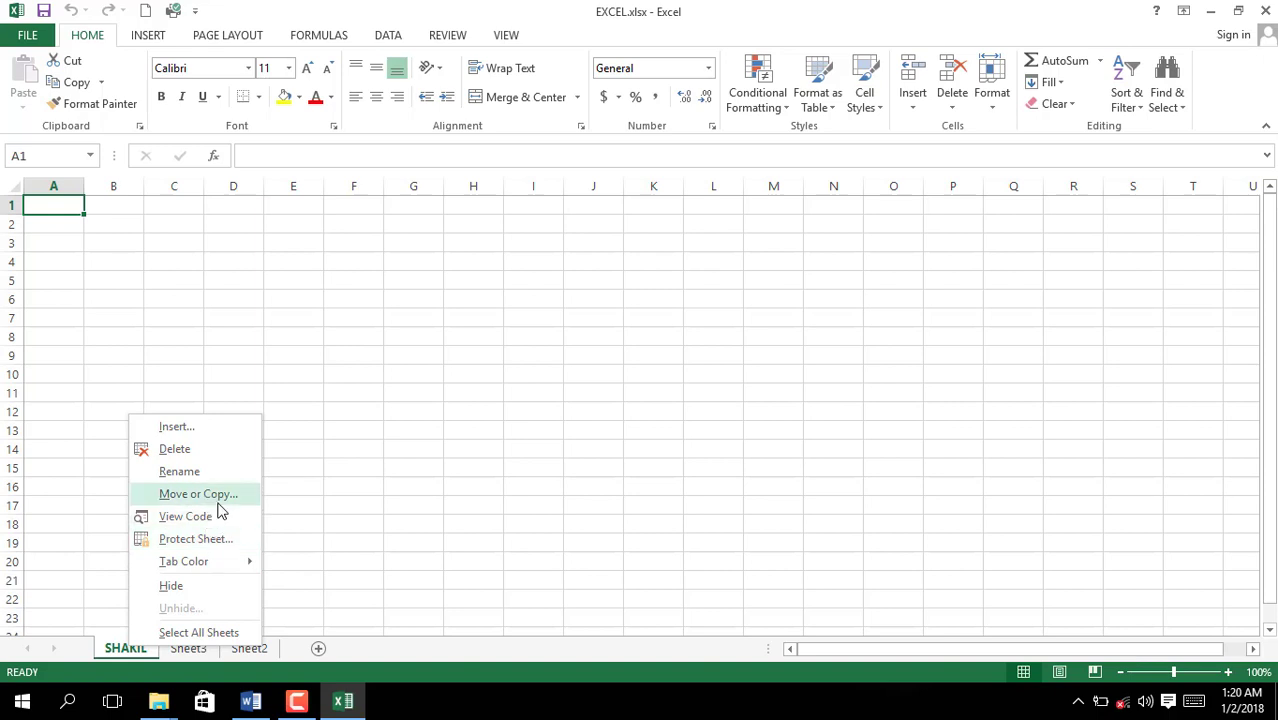
{"action": "mouse_move", "coordinate": [211, 568]}
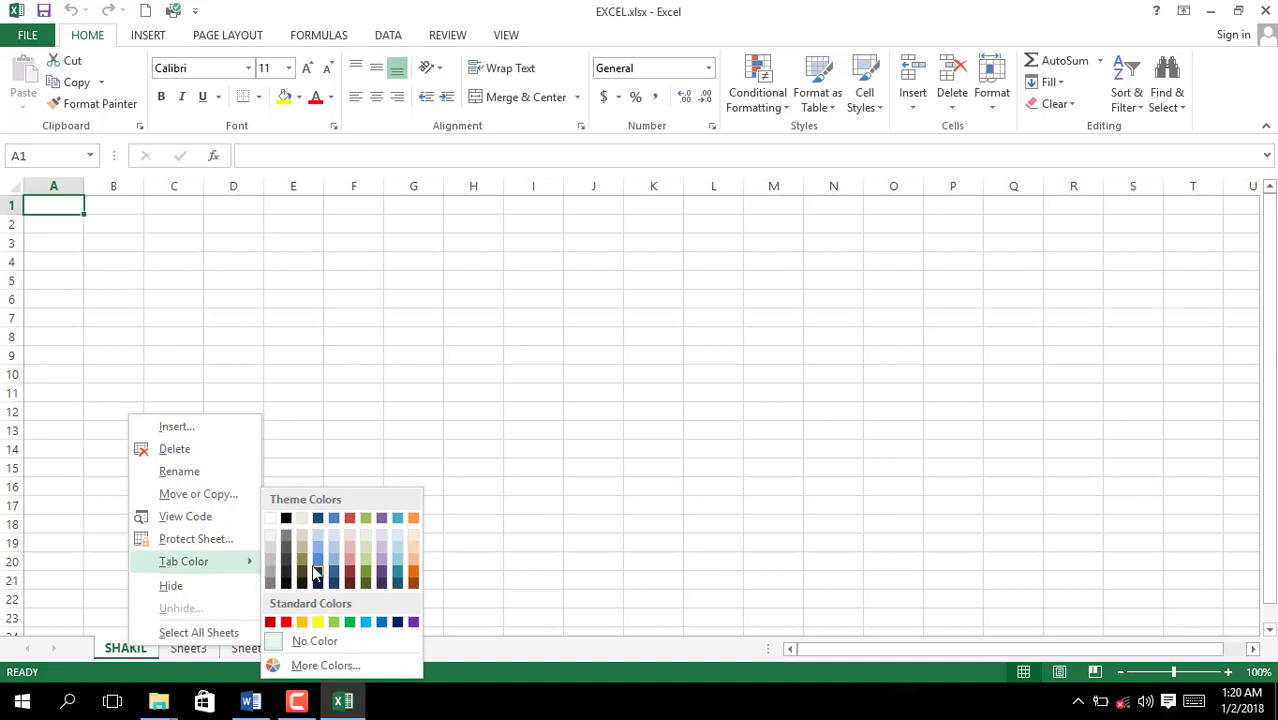
{"action": "left_click", "coordinate": [317, 567]}
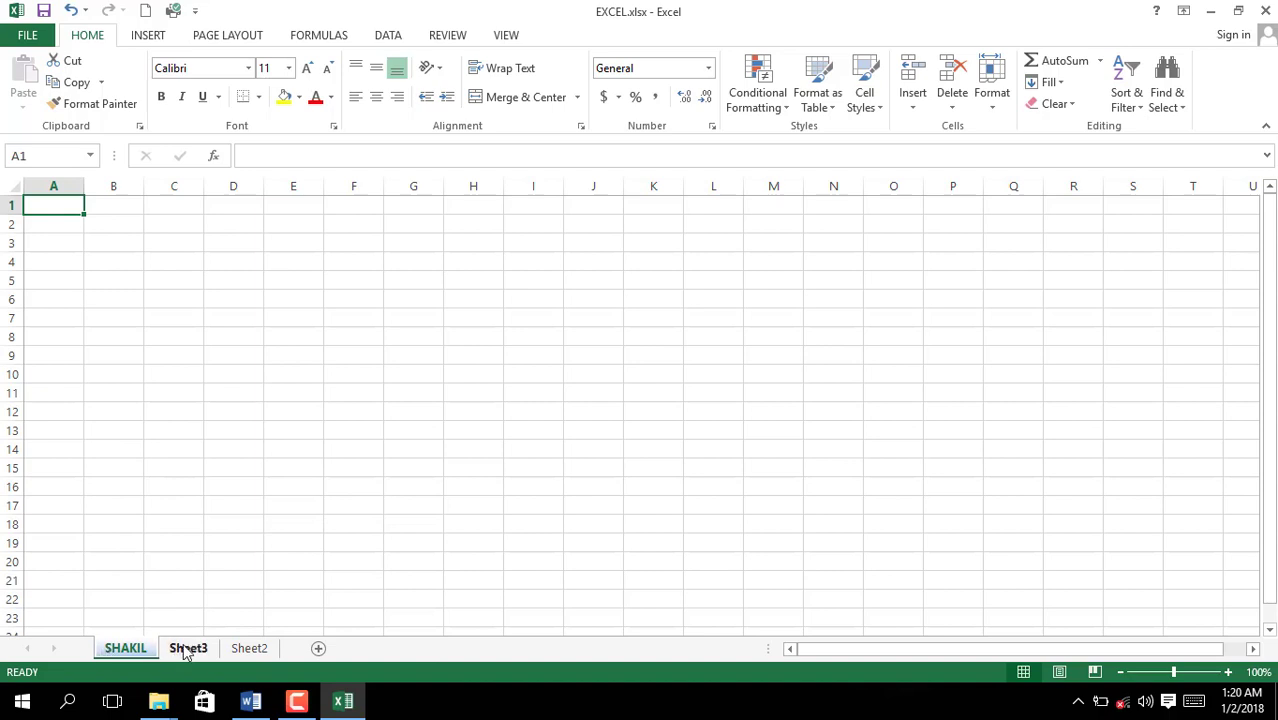
{"action": "left_click", "coordinate": [185, 651]}
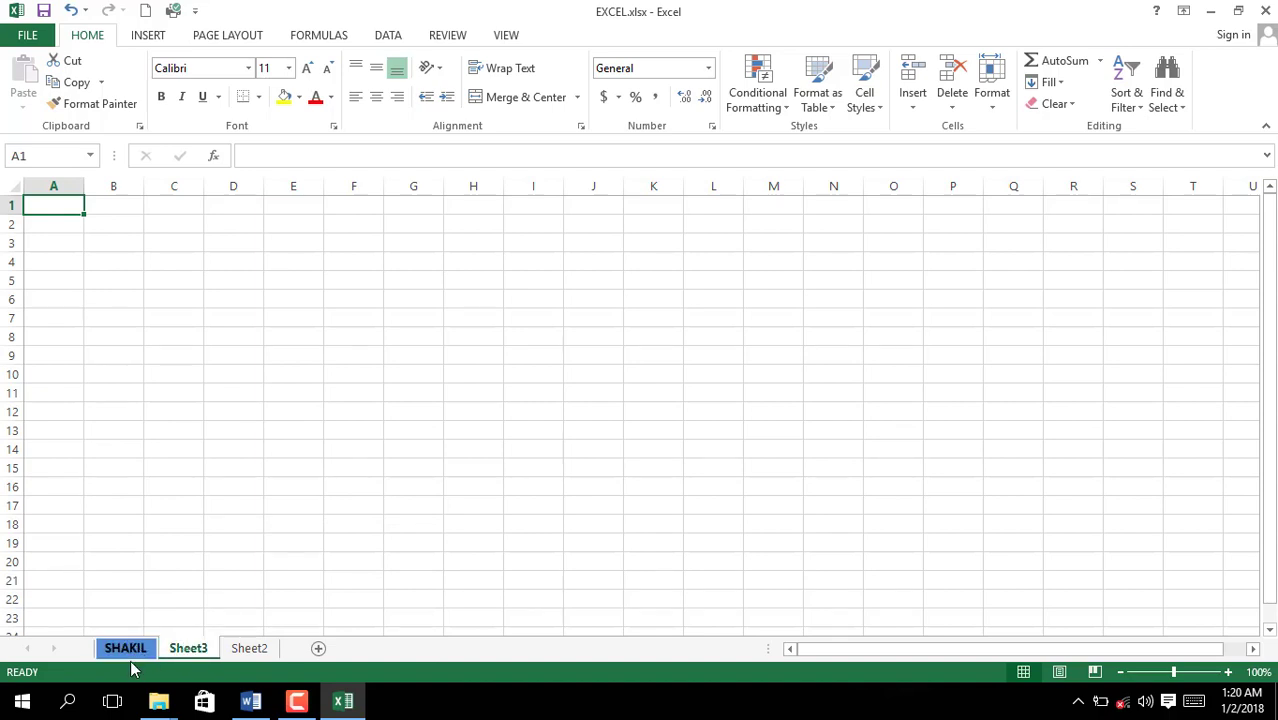
Colour the Sheet3 tab red and view it from Sheet2
{"action": "right_click", "coordinate": [185, 655]}
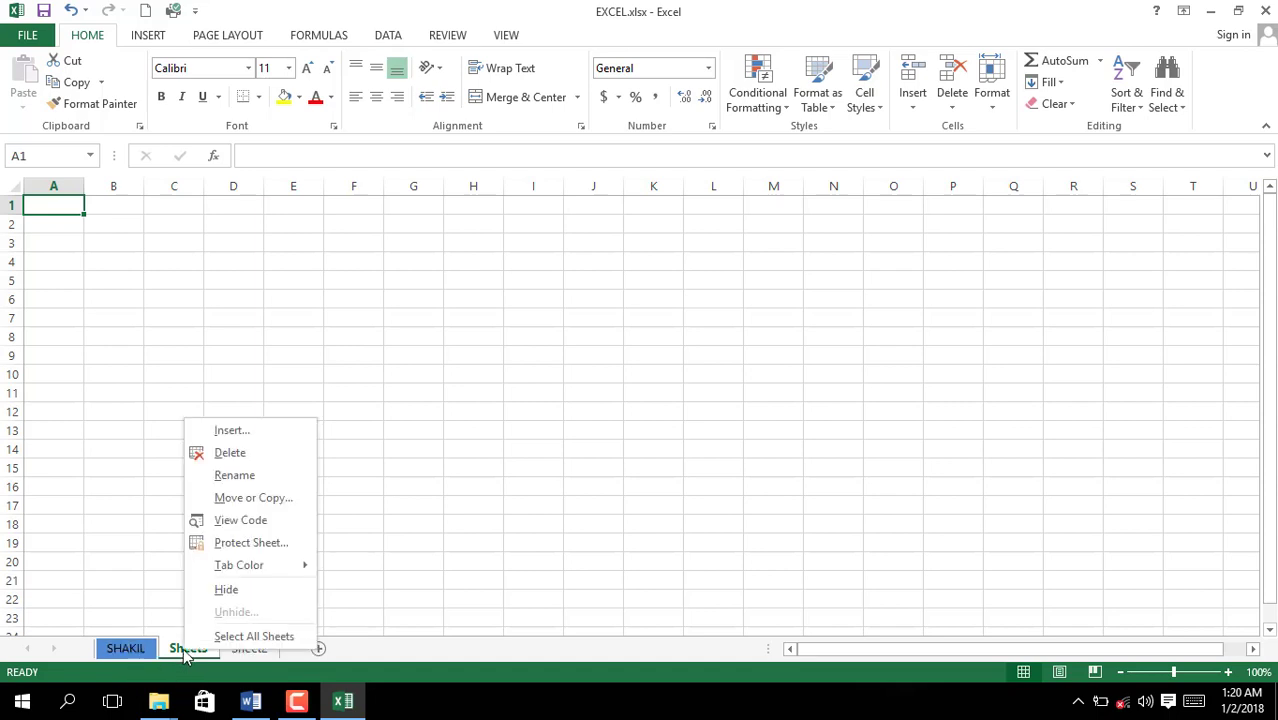
{"action": "mouse_move", "coordinate": [290, 567]}
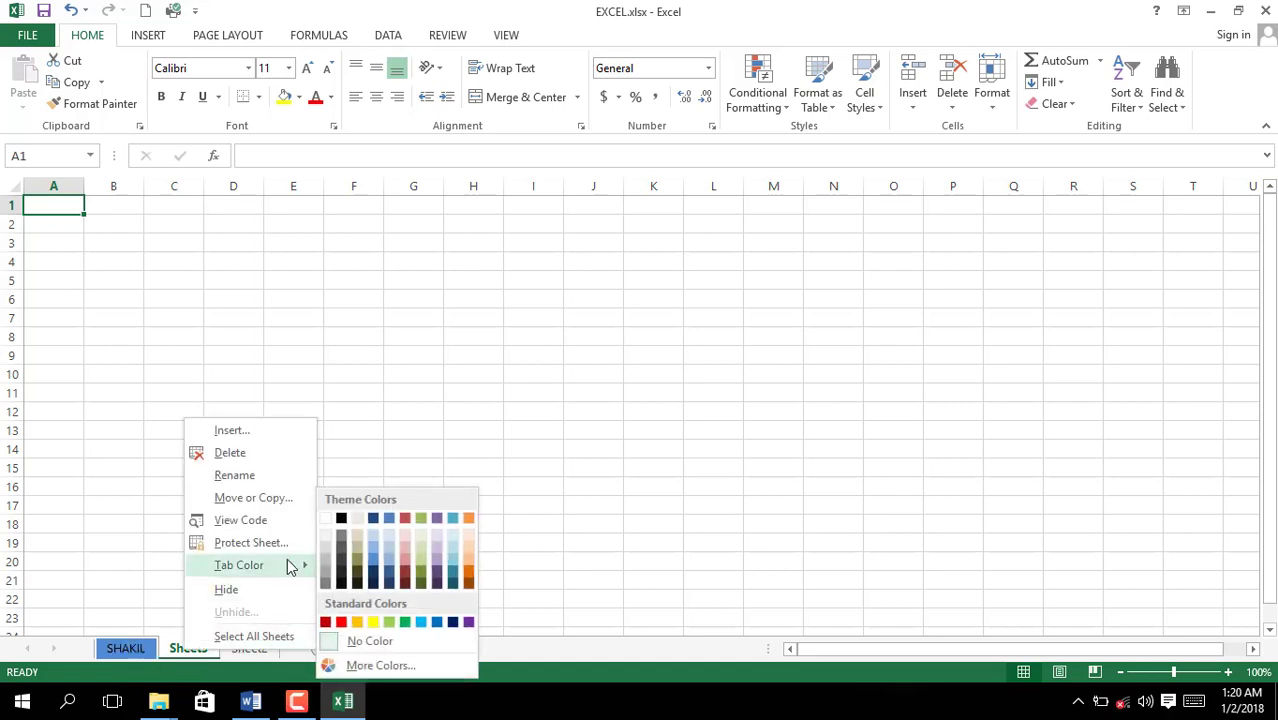
{"action": "left_click", "coordinate": [326, 620]}
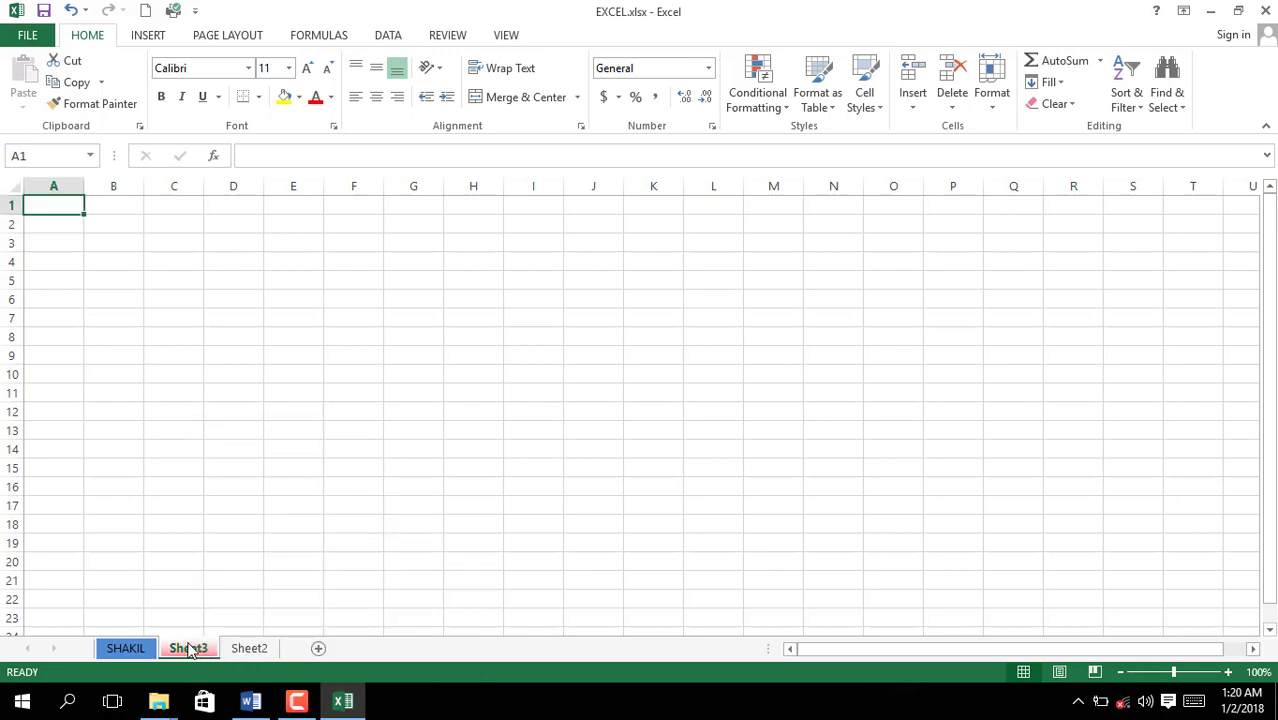
{"action": "left_click", "coordinate": [249, 648]}
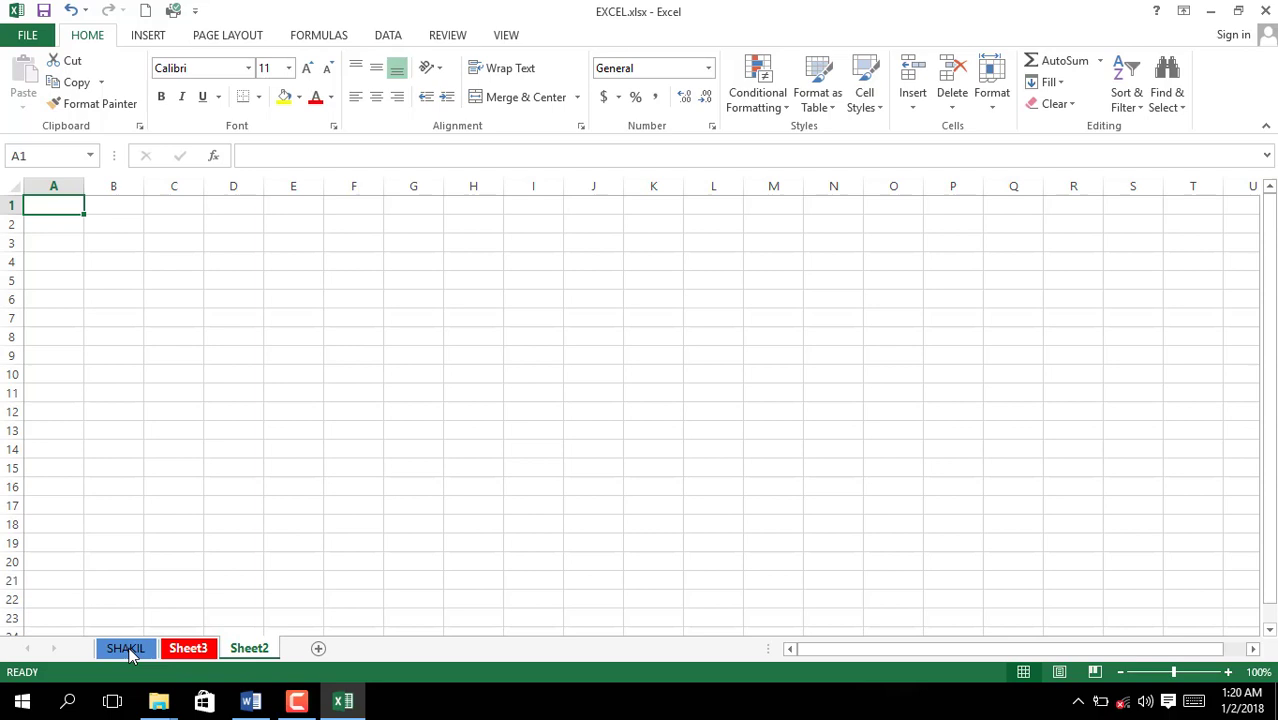
On Sheet3, select B3, then C7, then a block of cells starting at C7
{"action": "left_click", "coordinate": [188, 648]}
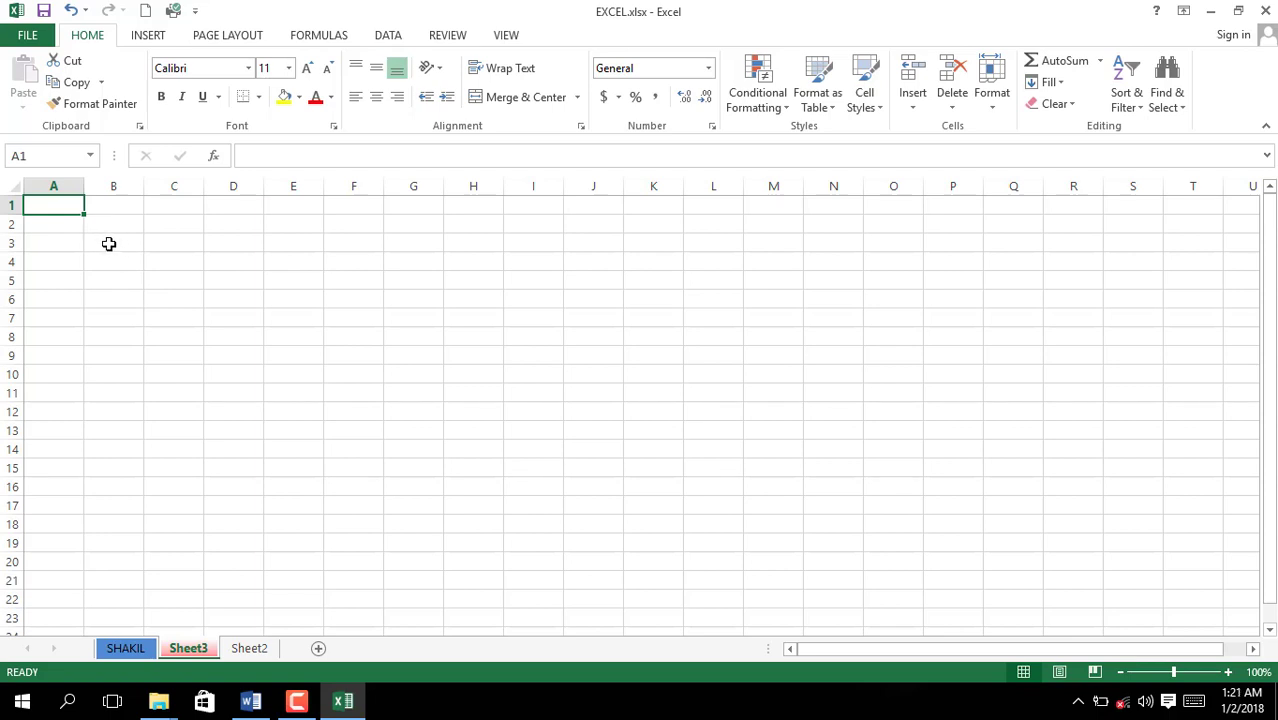
{"action": "left_click", "coordinate": [109, 244]}
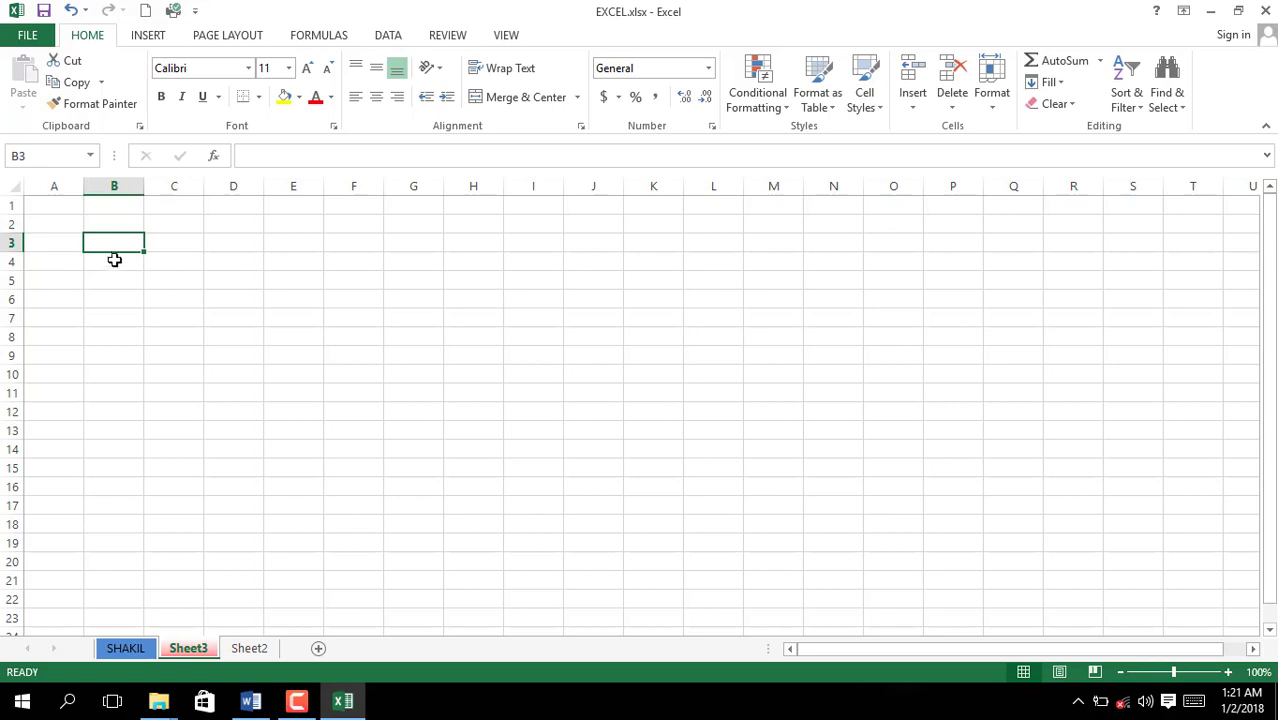
{"action": "left_click", "coordinate": [169, 318]}
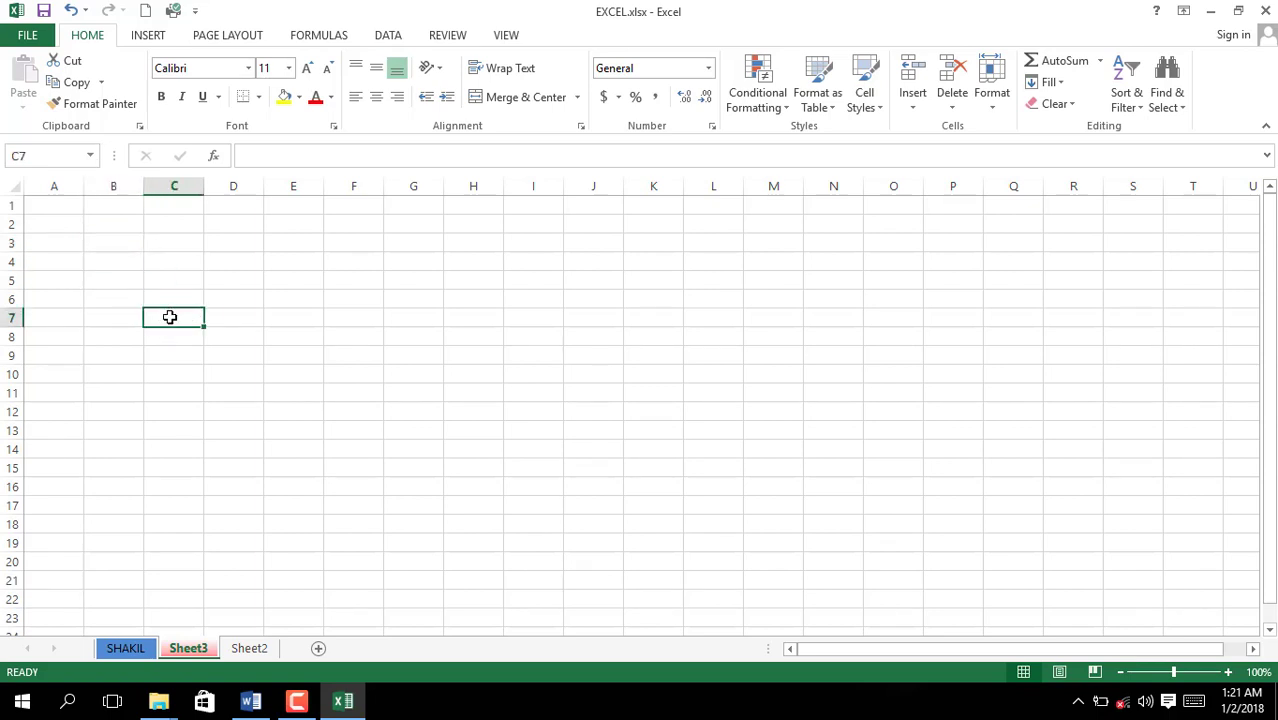
{"action": "left_click_drag", "start_coordinate": [170, 317], "coordinate": [1070, 528]}
Select cells K10, E6, A1, J9 and F7 one after another
{"action": "left_click", "coordinate": [634, 379]}
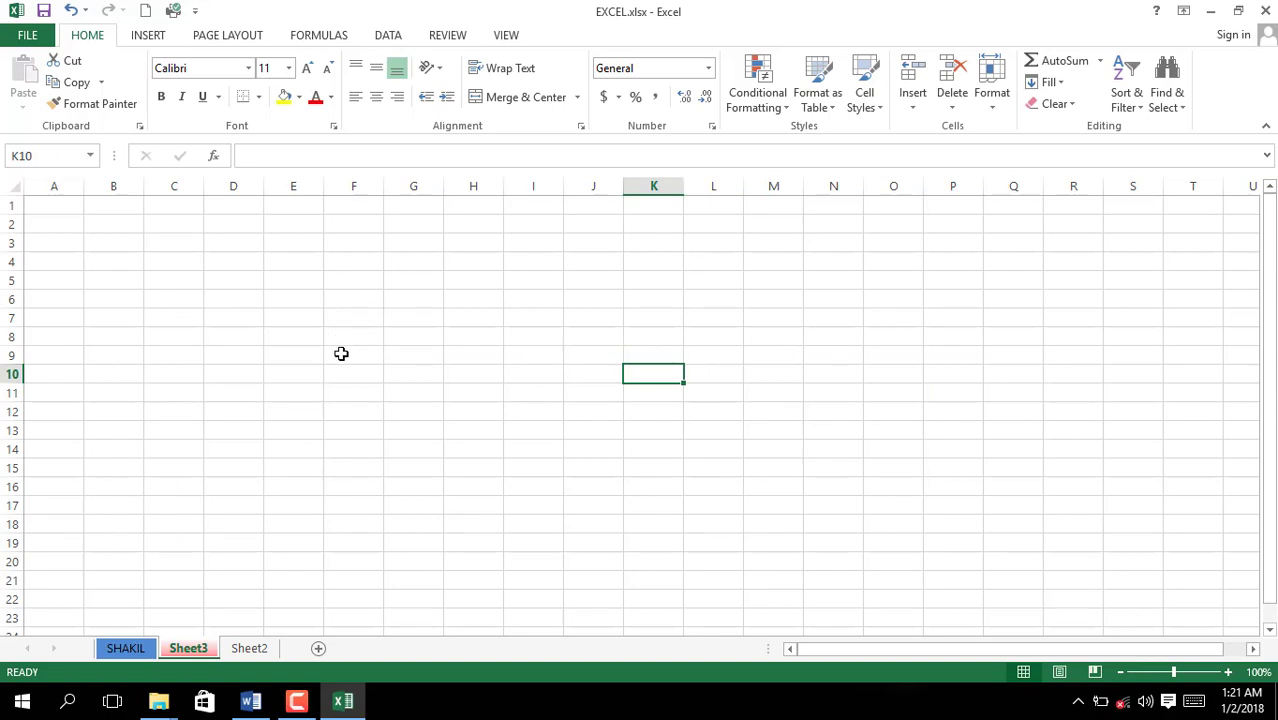
{"action": "left_click", "coordinate": [297, 300]}
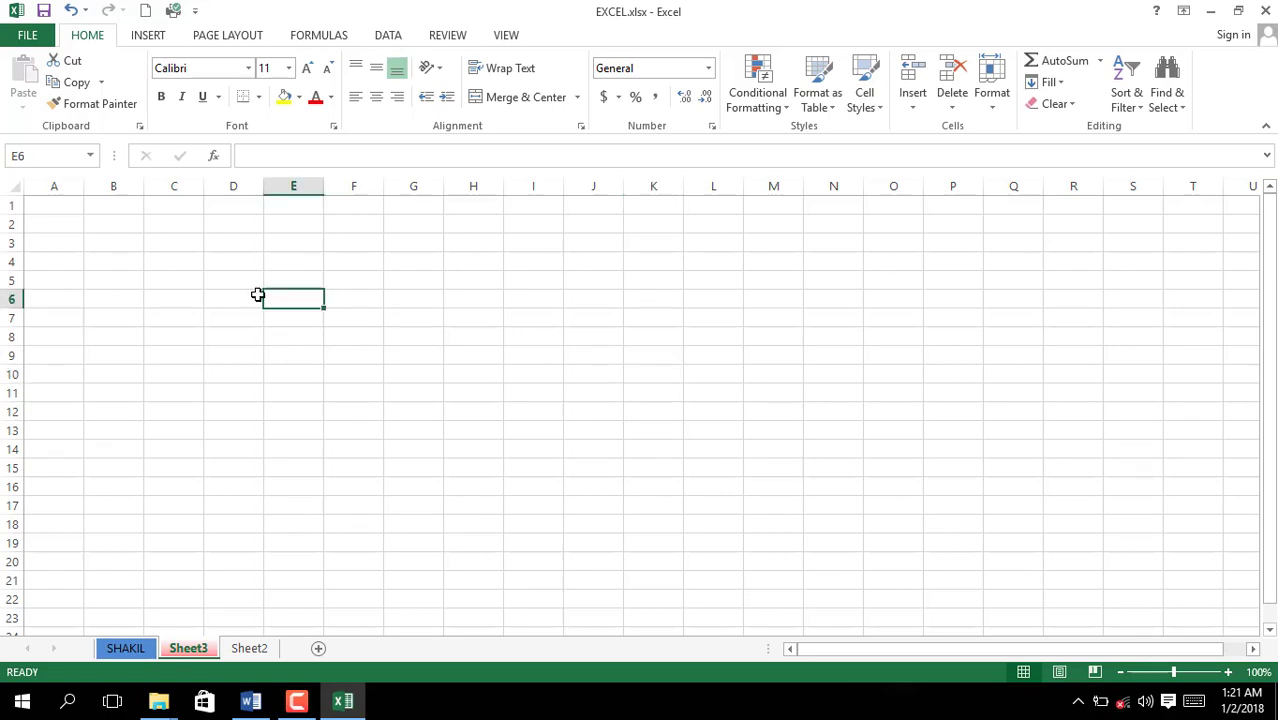
{"action": "left_click", "coordinate": [55, 204]}
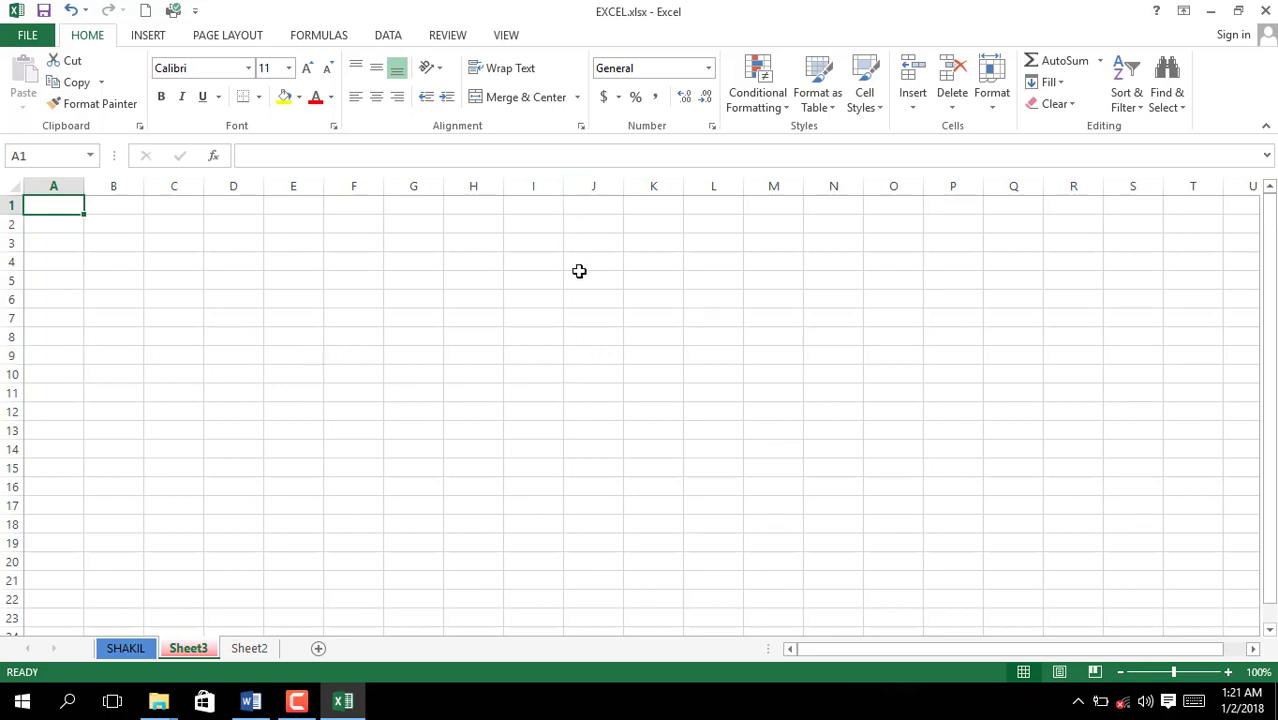
{"action": "left_click", "coordinate": [602, 361]}
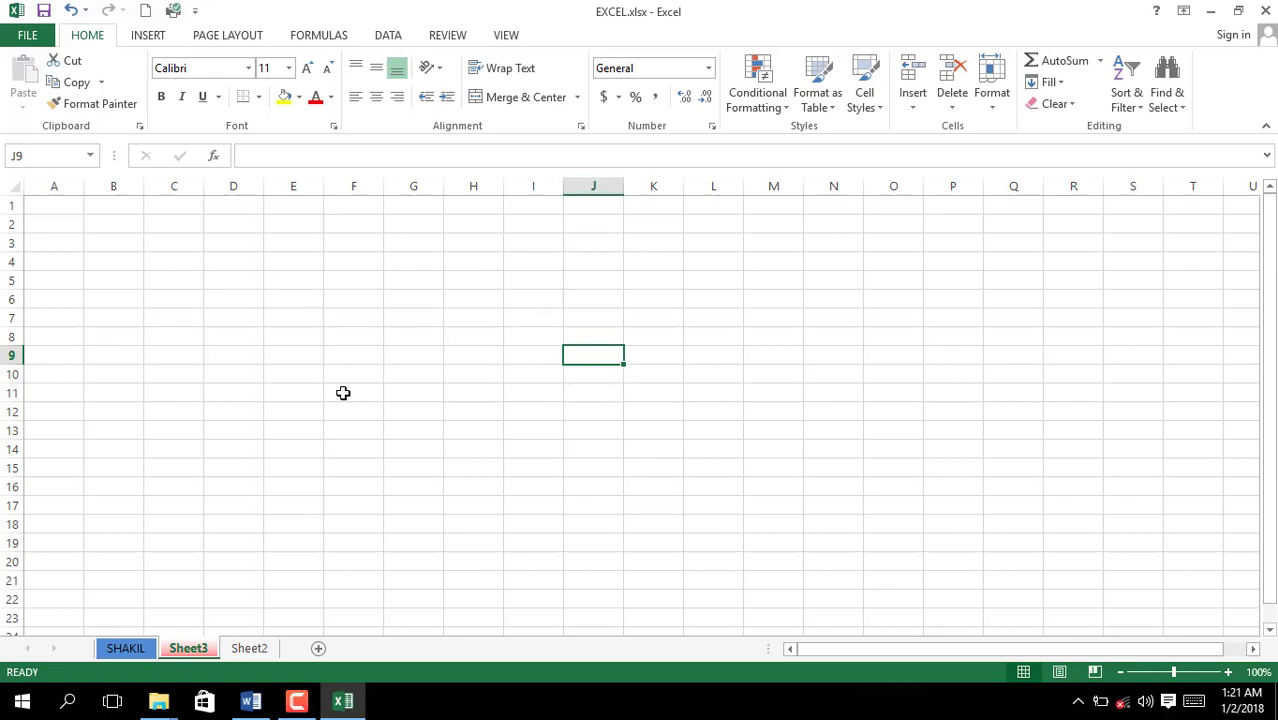
{"action": "left_click", "coordinate": [331, 322]}
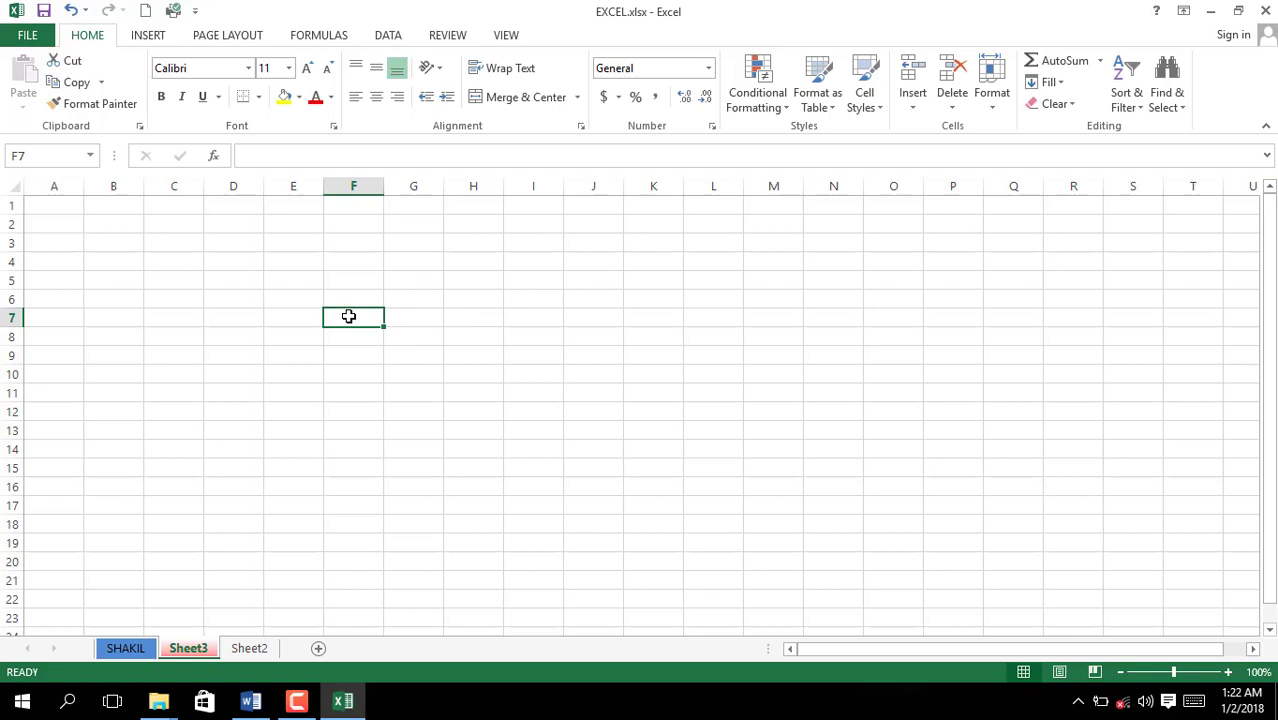
{"action": "type", "text": "S"}
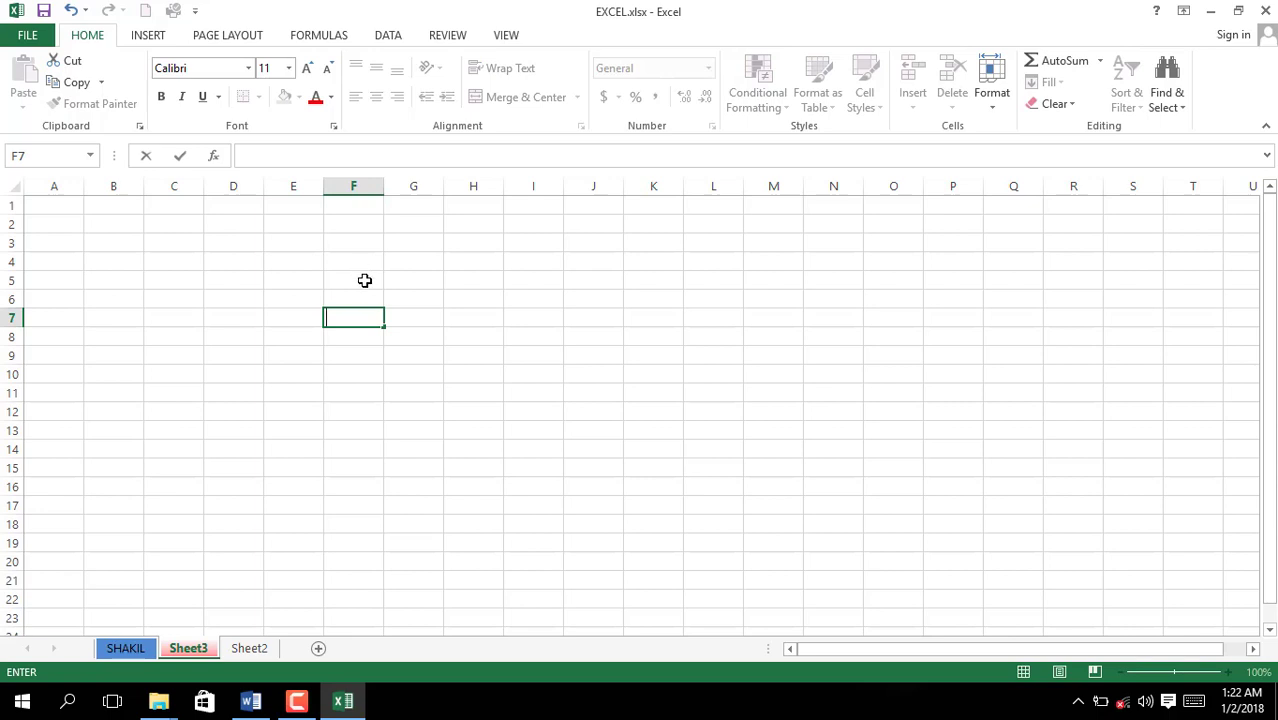
{"action": "type", "text": "HAKI"}
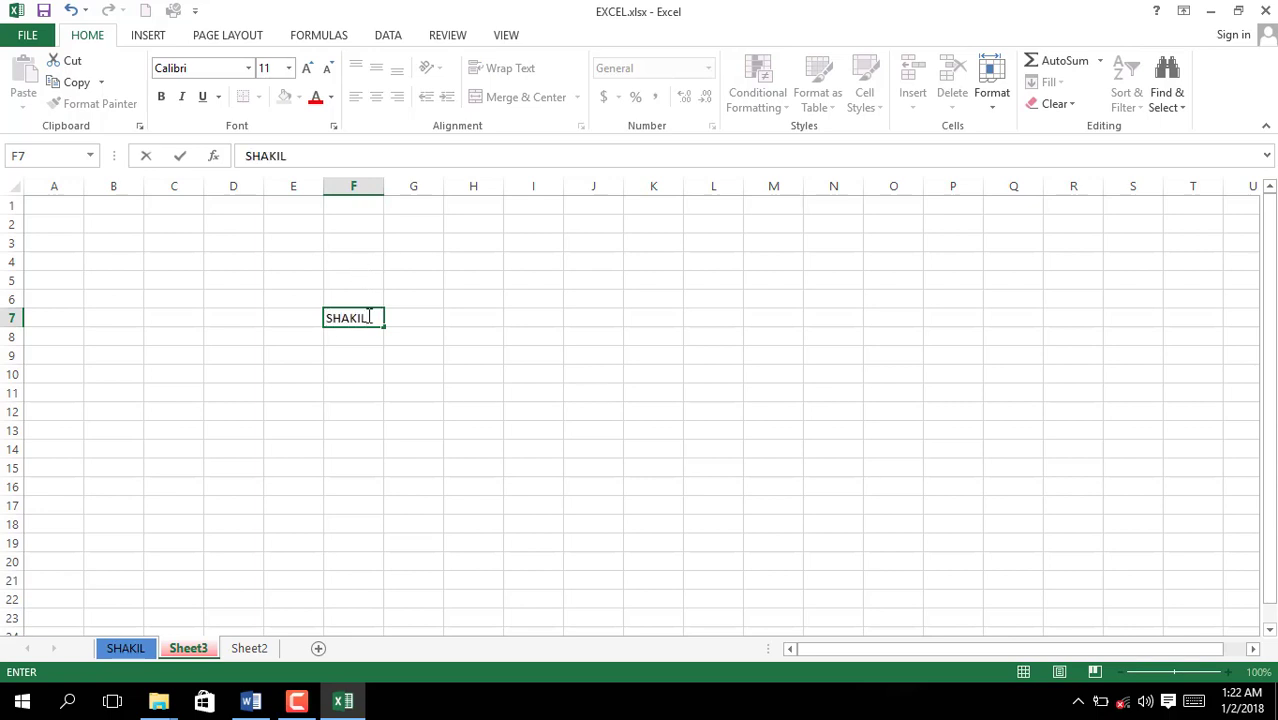
{"action": "type", "text": "L"}
{"action": "key", "text": "Return"}
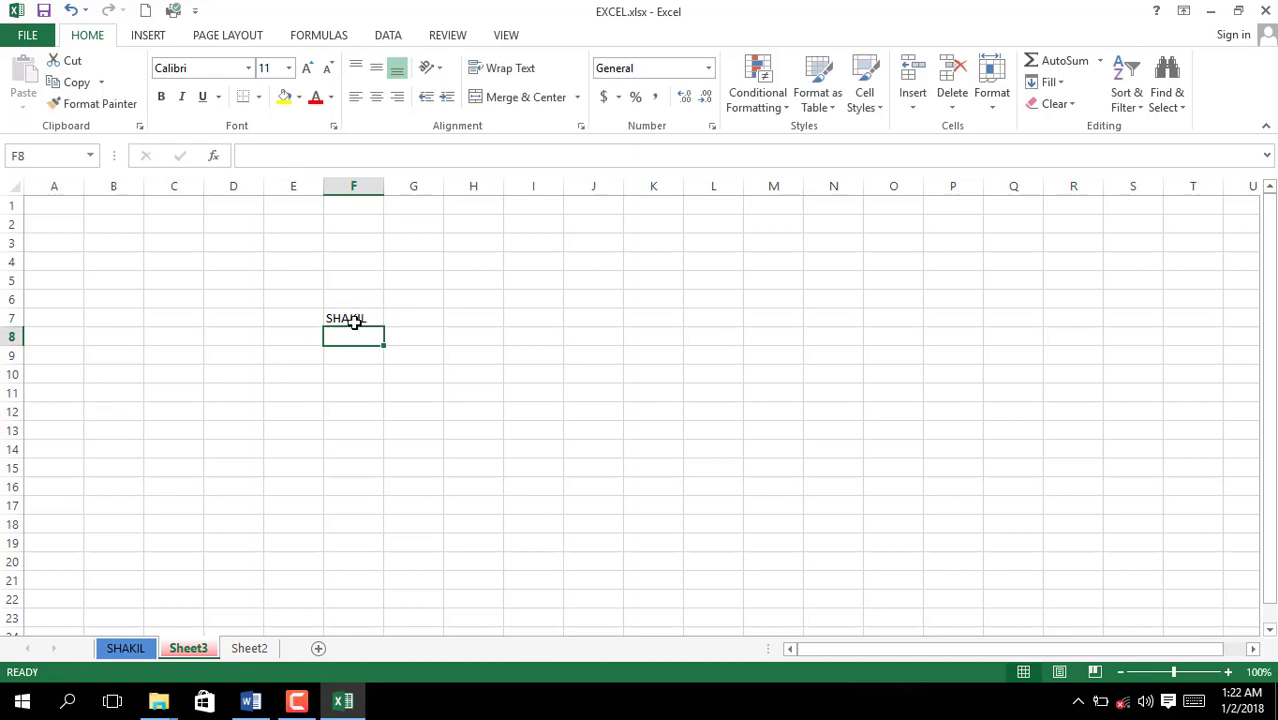
{"action": "type", "text": "1212"}
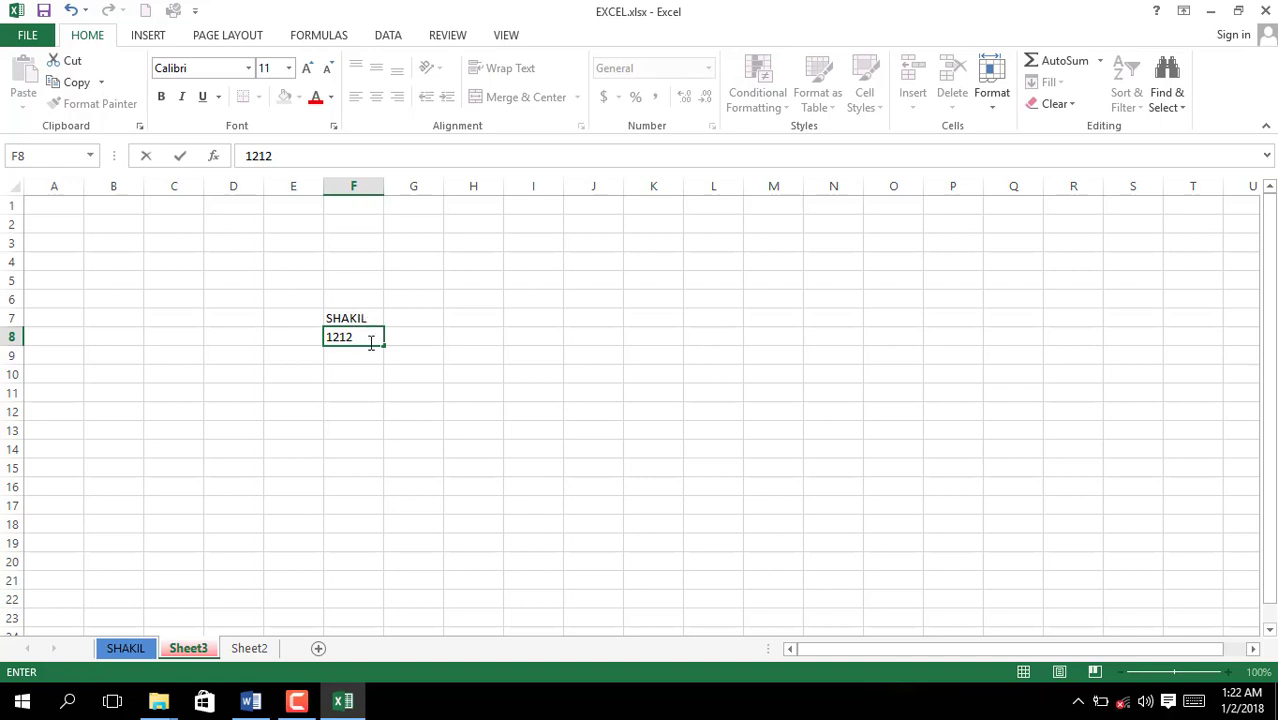
{"action": "left_click", "coordinate": [371, 320]}
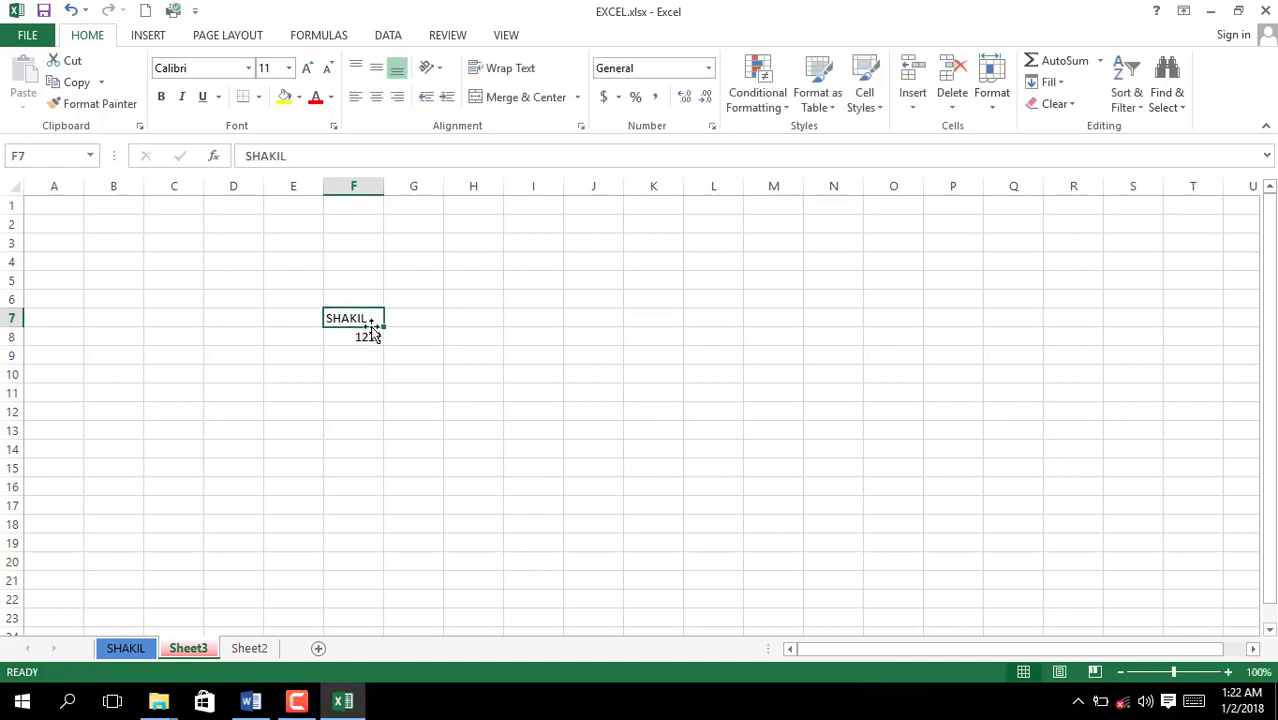
{"action": "left_click", "coordinate": [370, 336]}
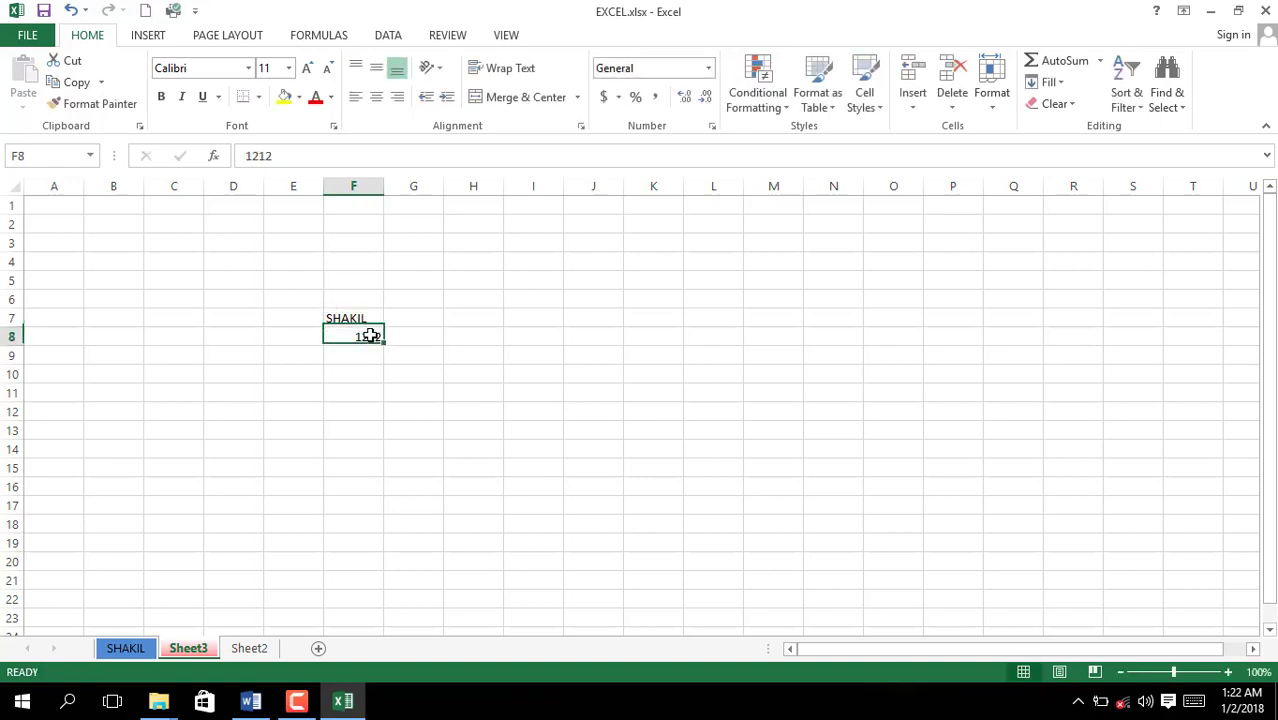
{"action": "left_click", "coordinate": [472, 299]}
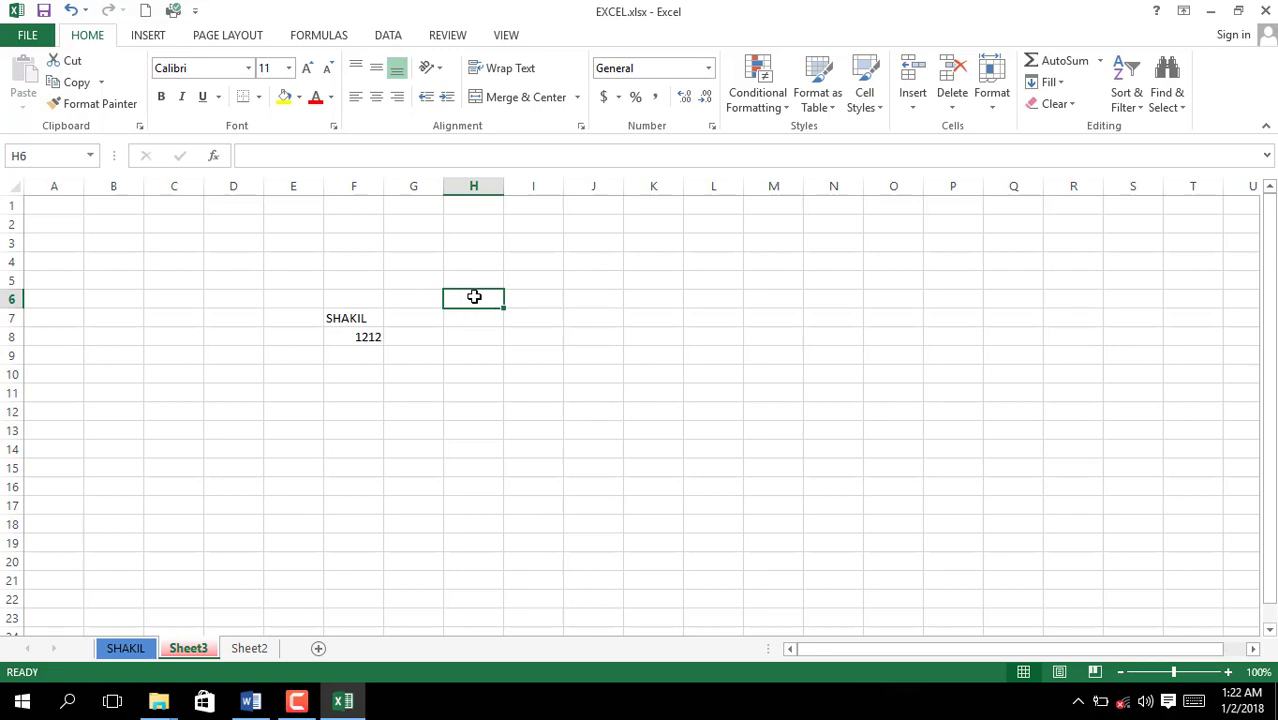
Merge H6:O6, undo it, then merge and centre H6:Q13 instead
{"action": "left_click_drag", "start_coordinate": [473, 300], "coordinate": [890, 297]}
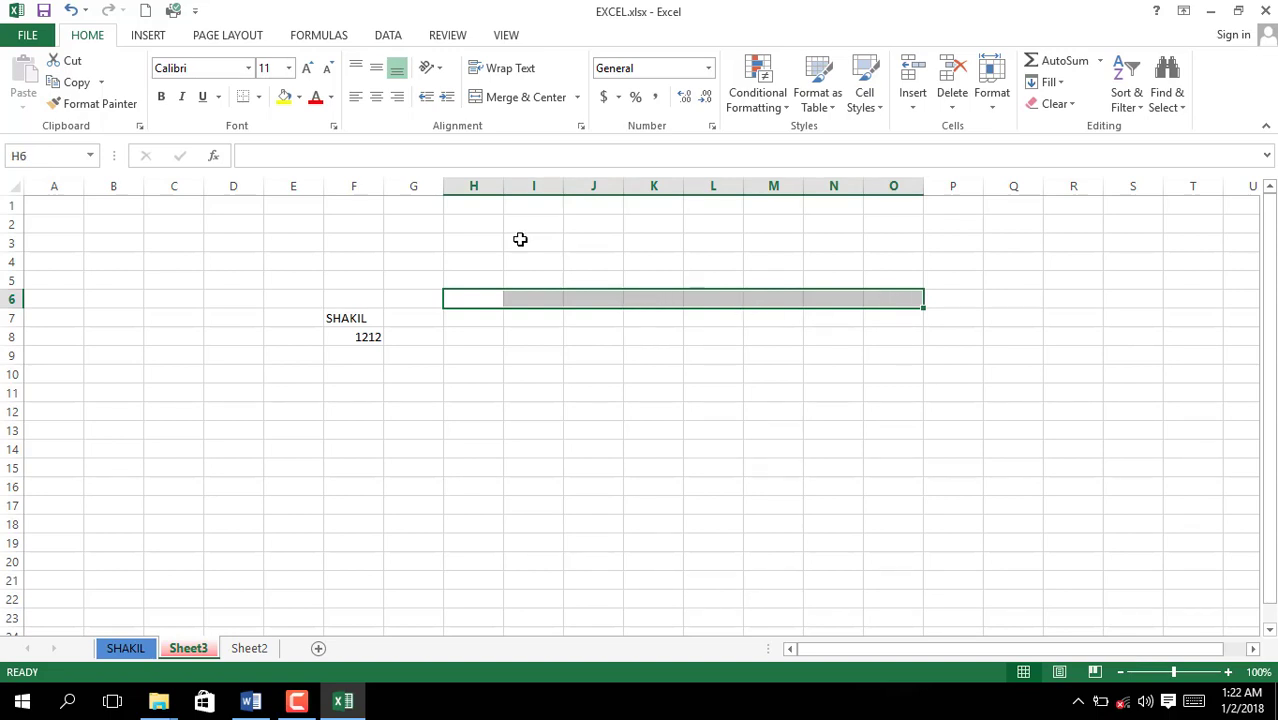
{"action": "left_click", "coordinate": [545, 105]}
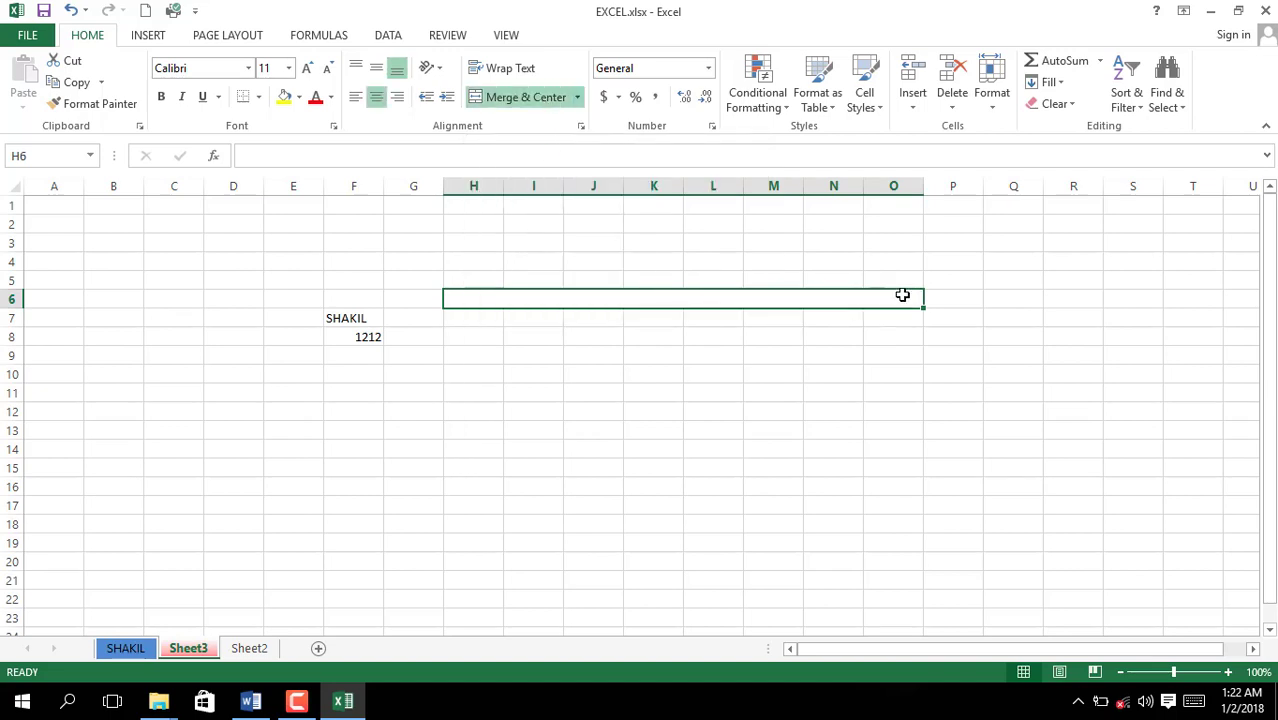
{"action": "left_click_drag", "start_coordinate": [908, 296], "coordinate": [1024, 430]}
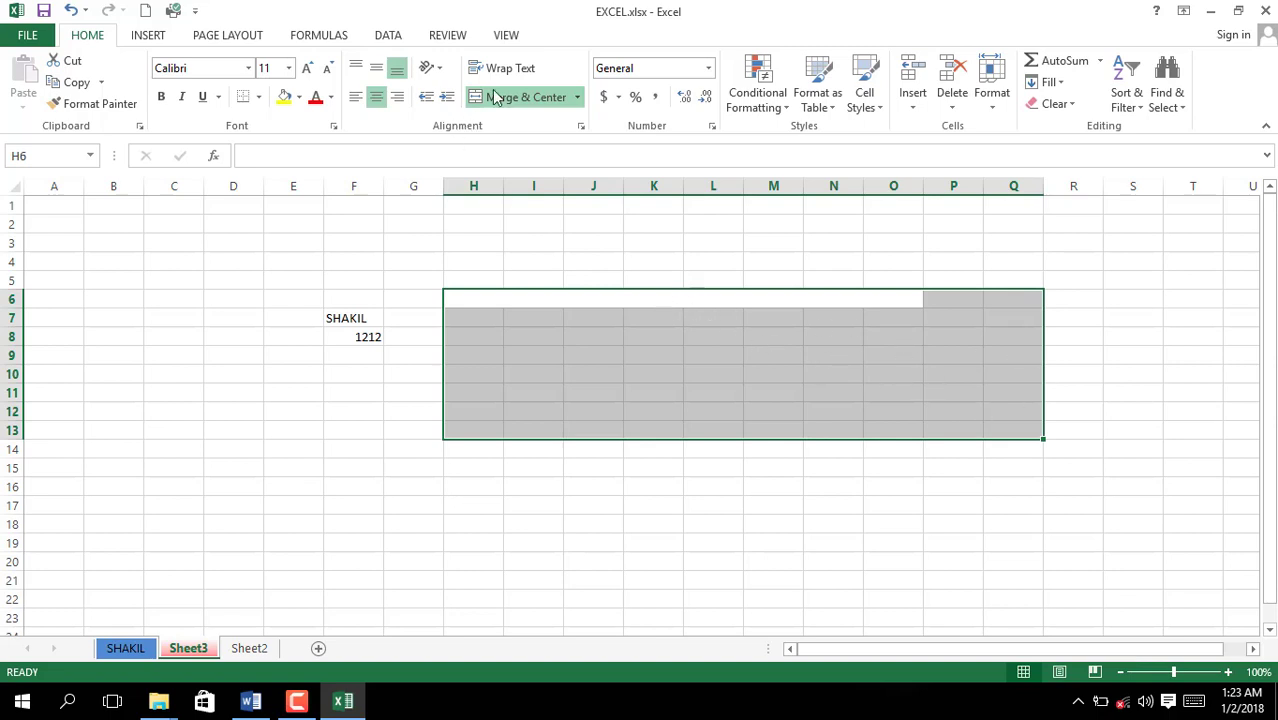
{"action": "left_click", "coordinate": [553, 104]}
{"action": "left_click", "coordinate": [553, 104]}
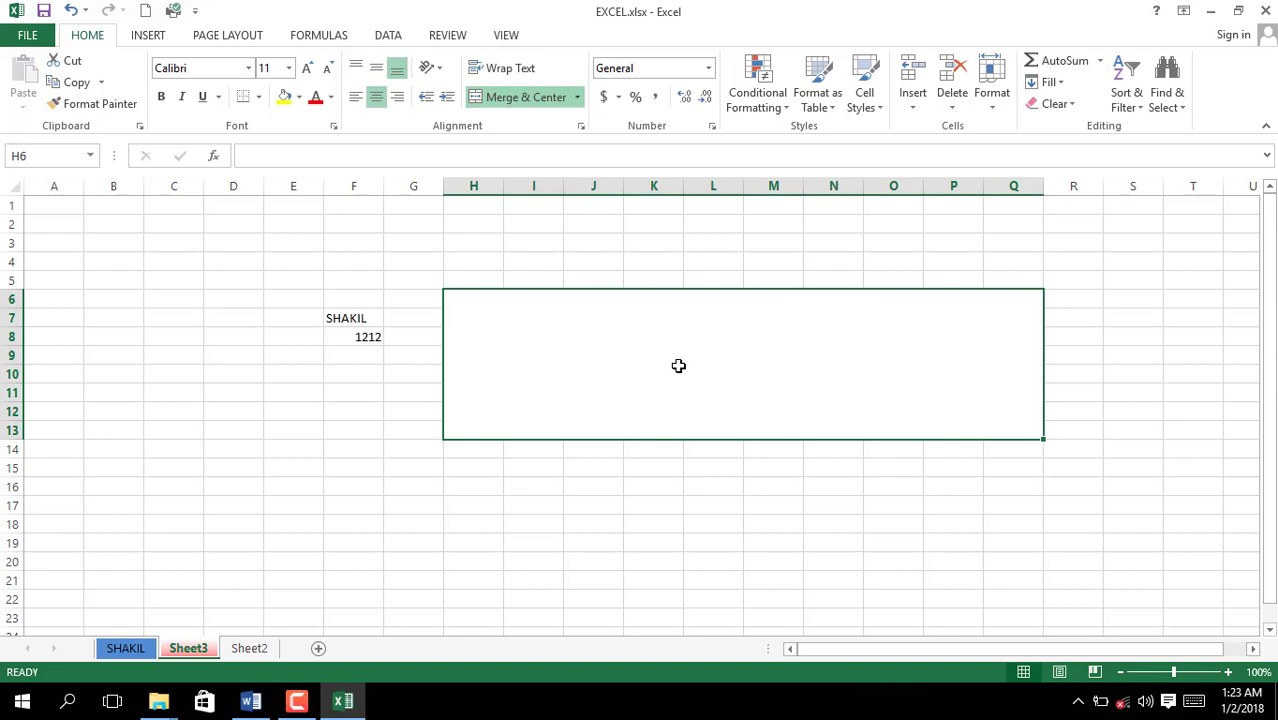
Enter BANGLADESH in the merged H6 cell
{"action": "type", "text": "BAN"}
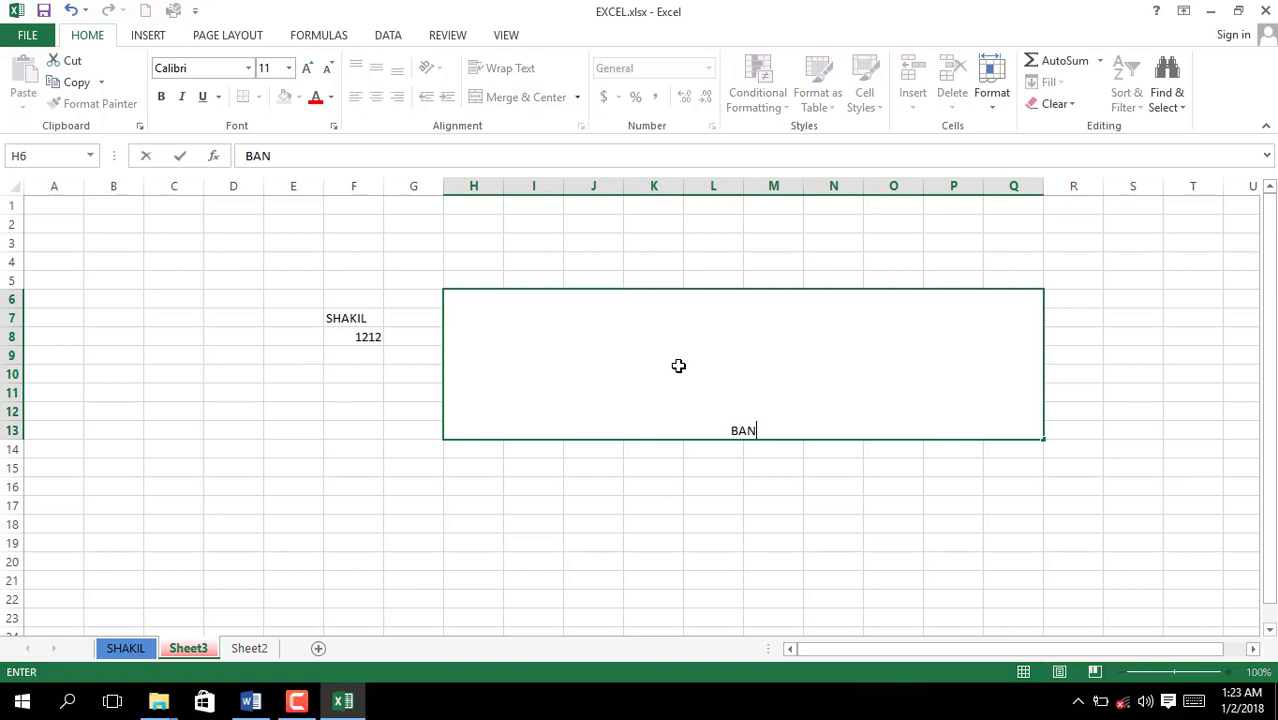
{"action": "type", "text": "GLADESH"}
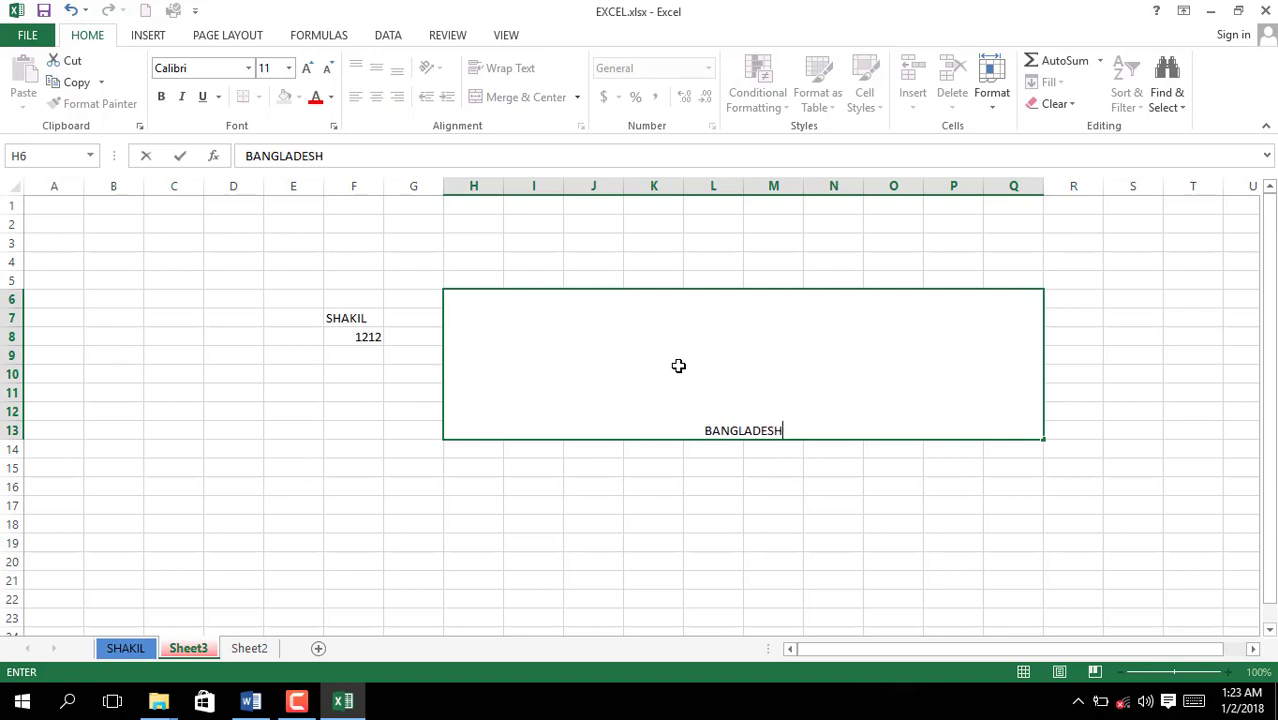
{"action": "left_click", "coordinate": [807, 466]}
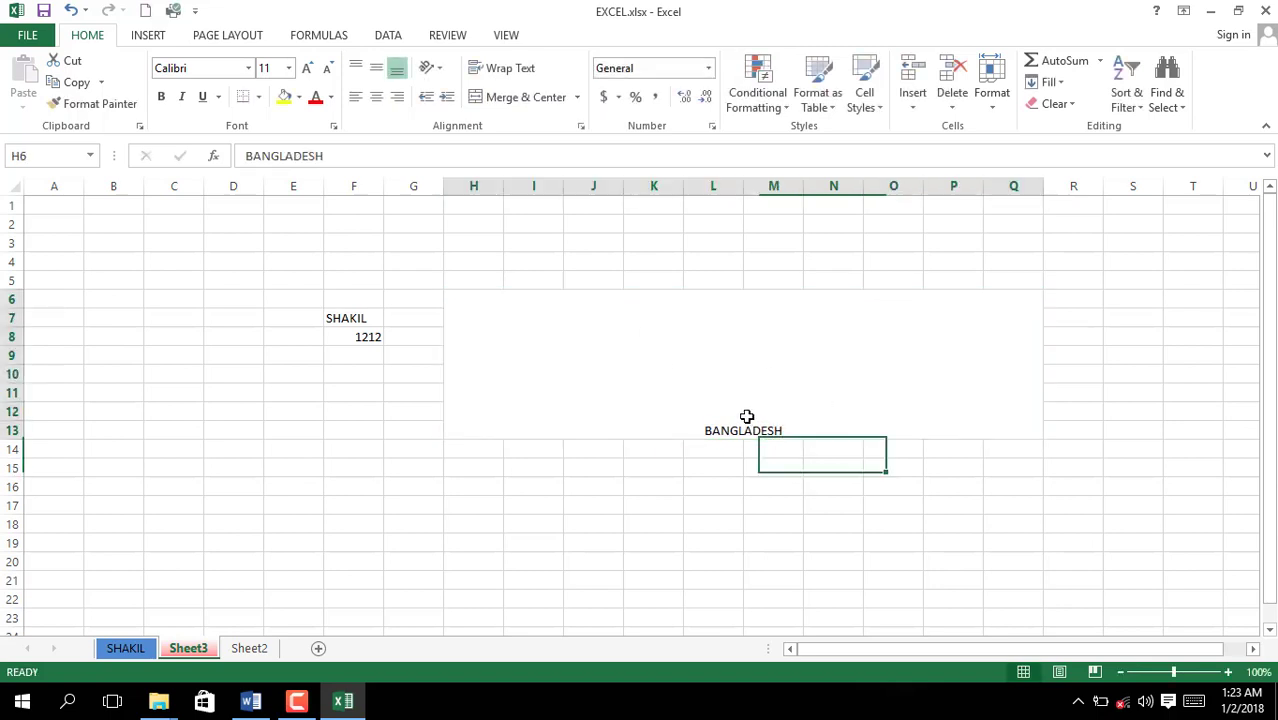
{"action": "left_click", "coordinate": [747, 417]}
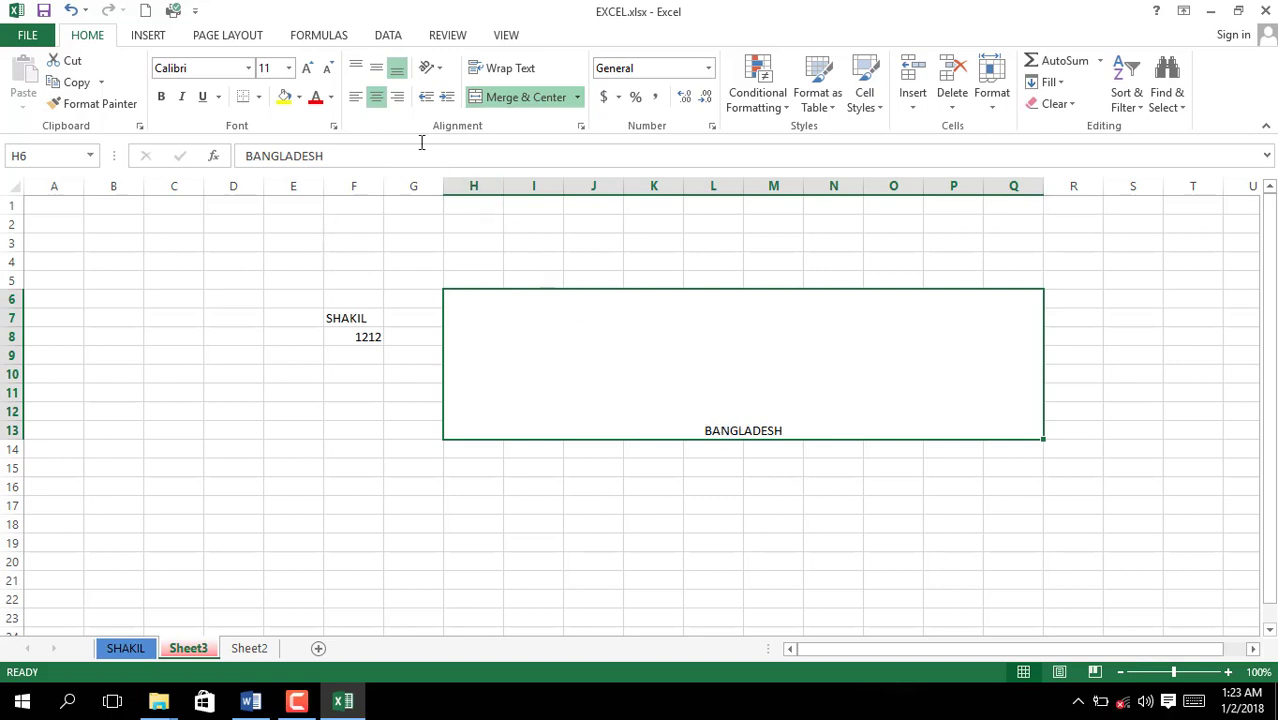
Try Middle Align and Top Align on BANGLADESH, settling on Middle Align
{"action": "left_click", "coordinate": [375, 69]}
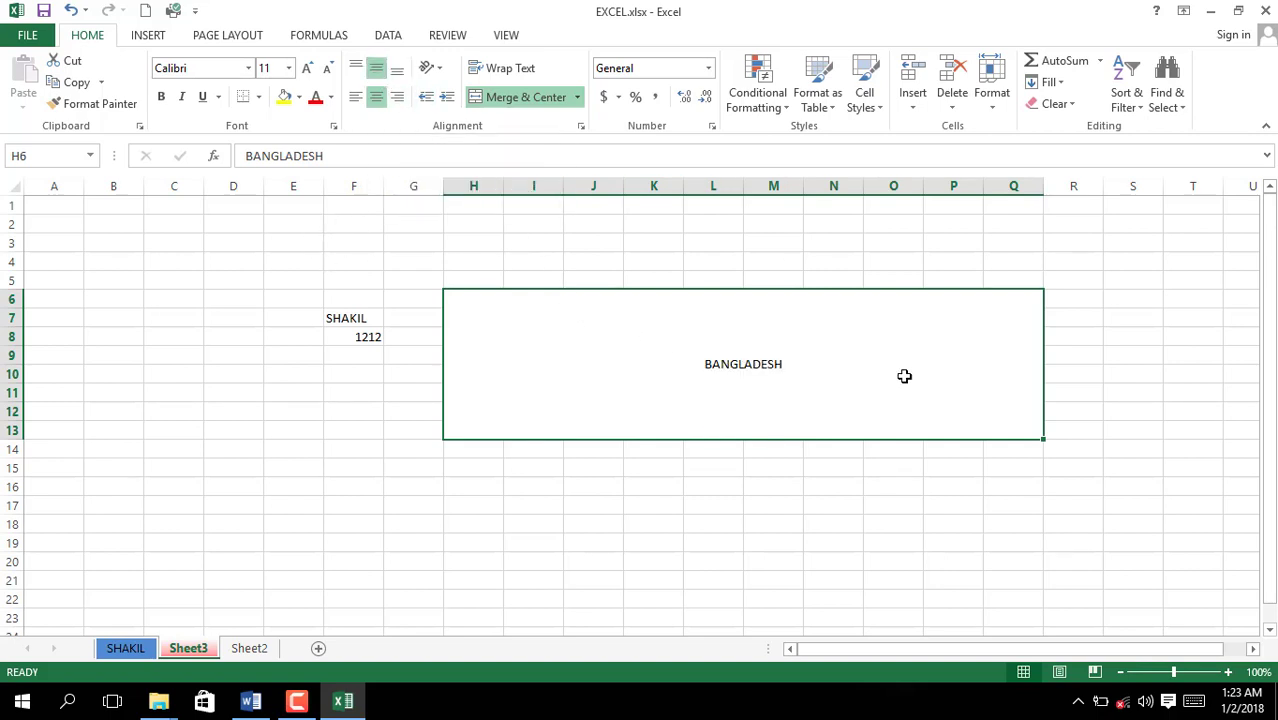
{"action": "left_click", "coordinate": [360, 68]}
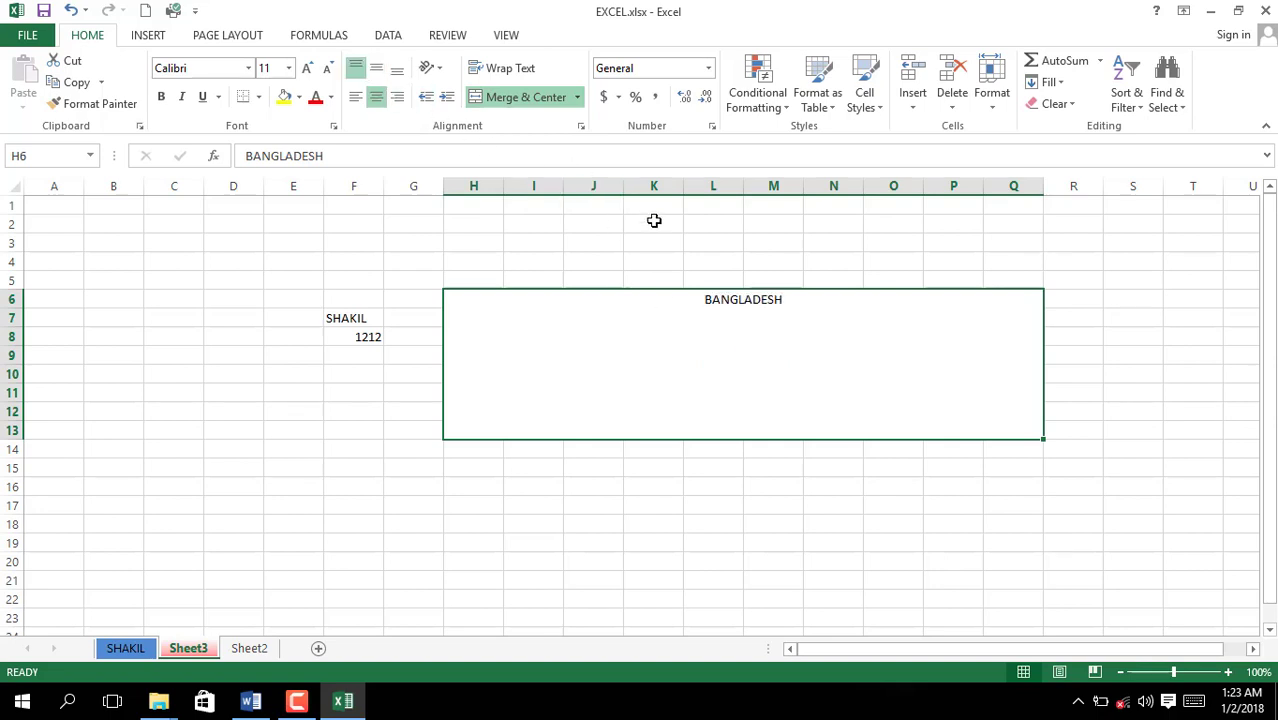
{"action": "left_click", "coordinate": [376, 68]}
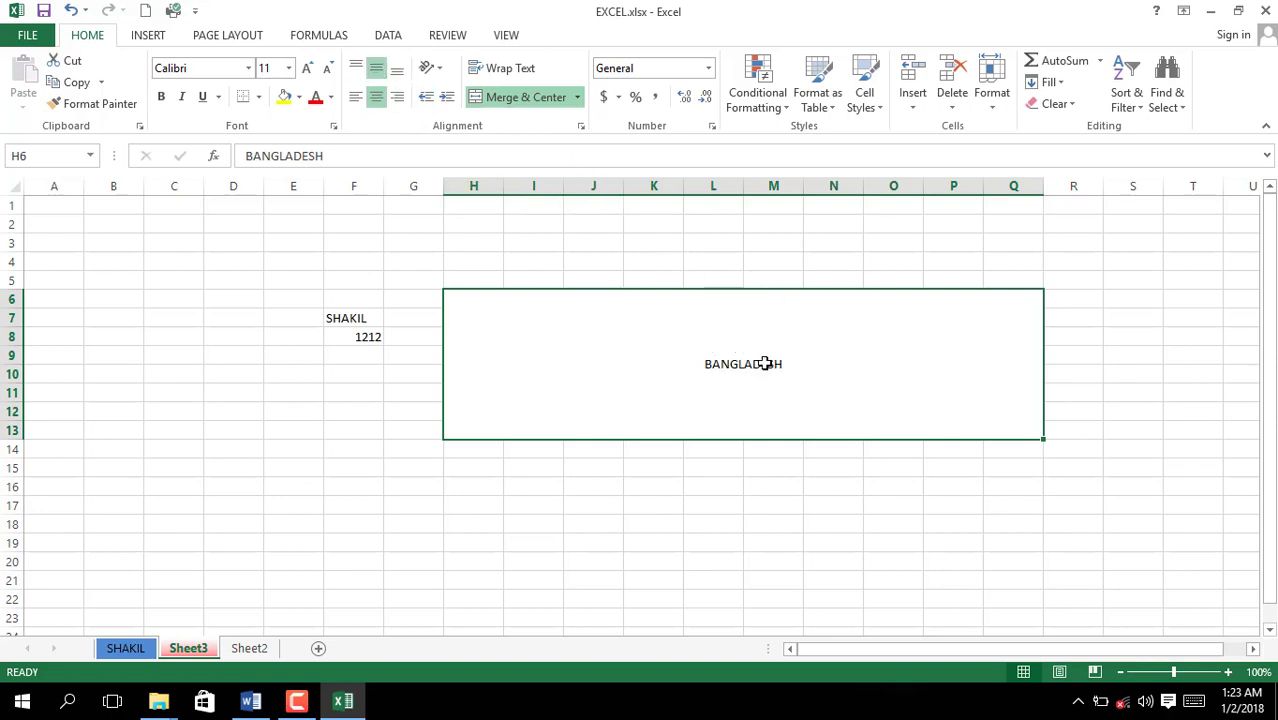
{"action": "left_click", "coordinate": [835, 470]}
{"action": "left_click", "coordinate": [661, 373]}
Unmerge the block, leaving BANGLADESH alone in cell H6
{"action": "left_click", "coordinate": [538, 101]}
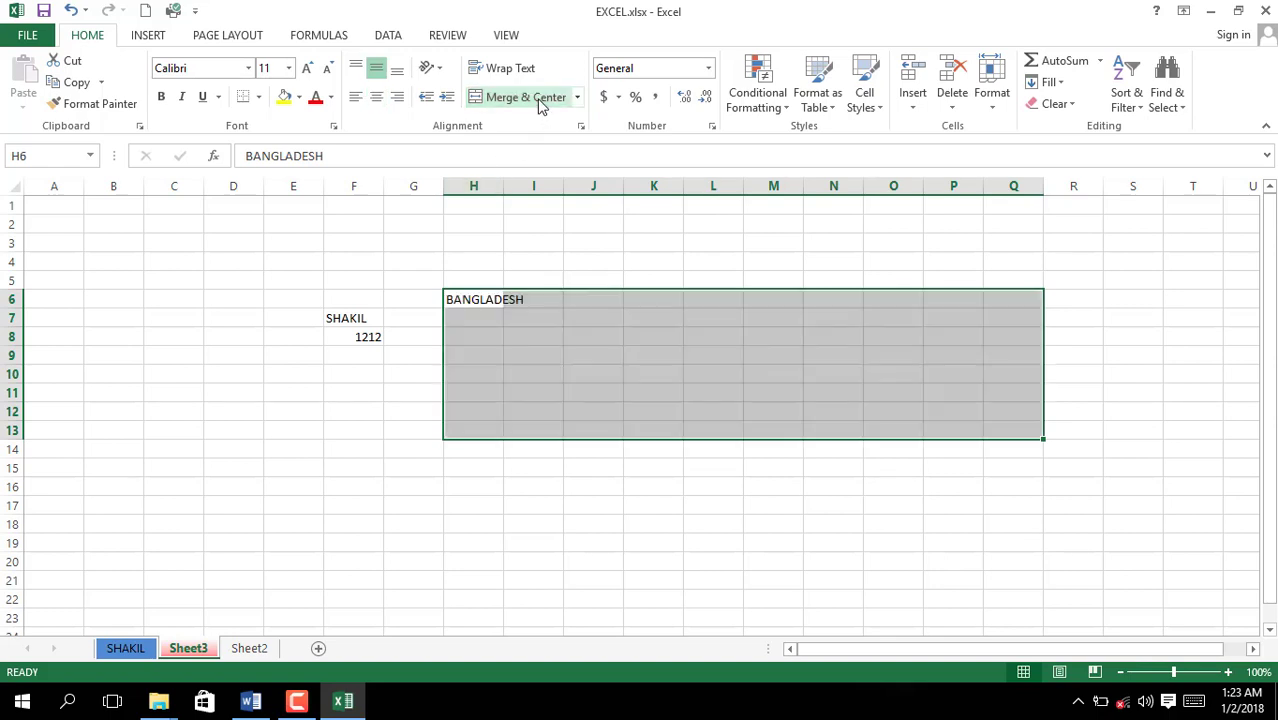
{"action": "left_click", "coordinate": [700, 356]}
{"action": "left_click", "coordinate": [474, 302]}
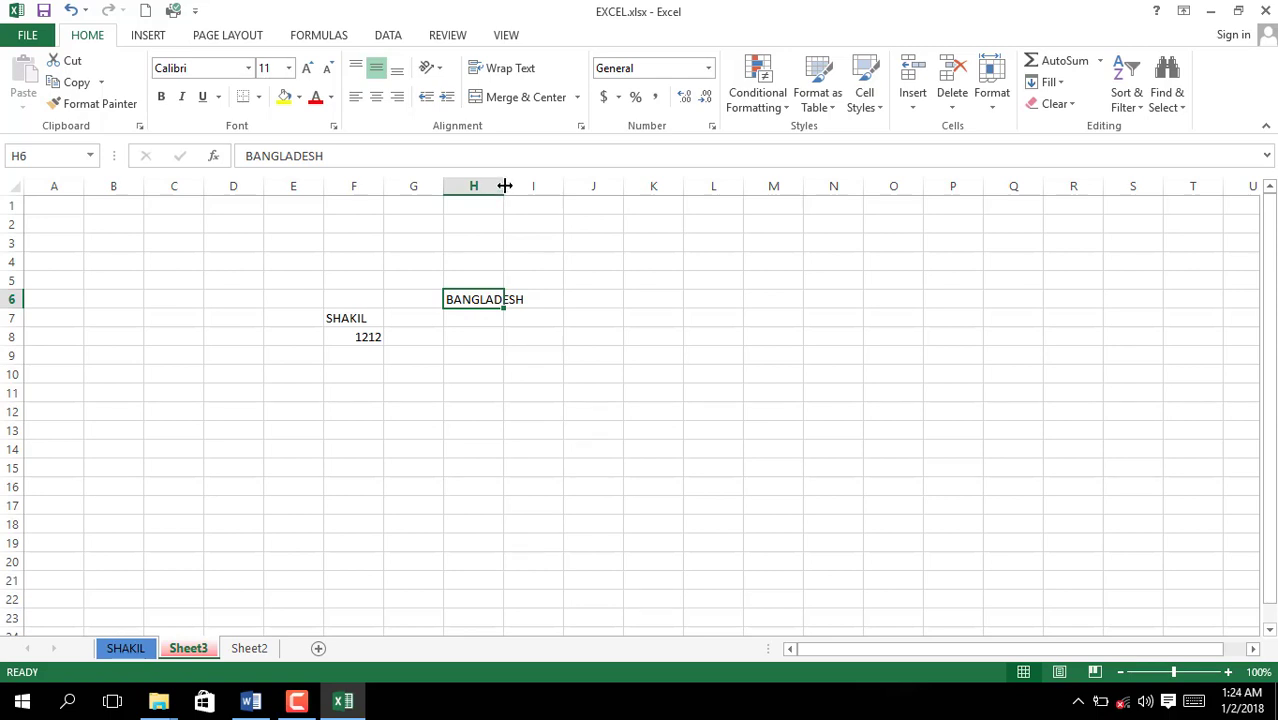
AutoFit column H to BANGLADESH and column F to SHAKIL
{"action": "left_click_drag", "start_coordinate": [505, 186], "coordinate": [944, 211]}
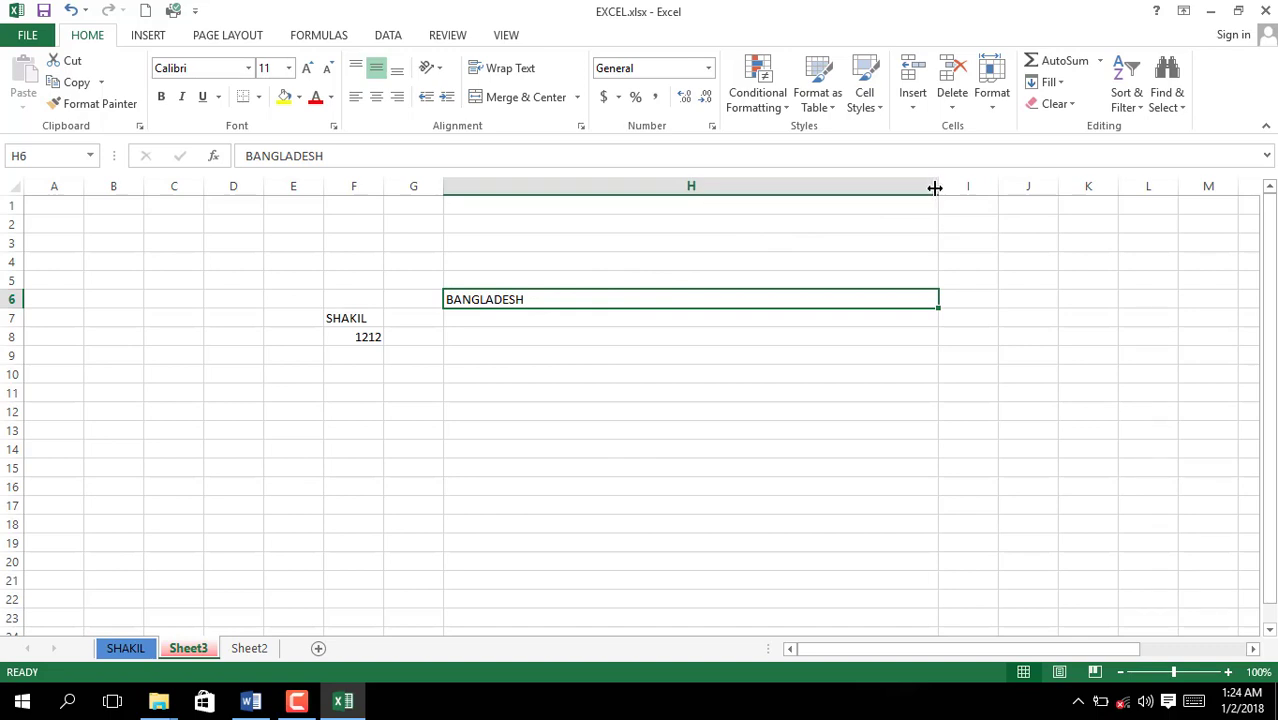
{"action": "double_click", "coordinate": [937, 185]}
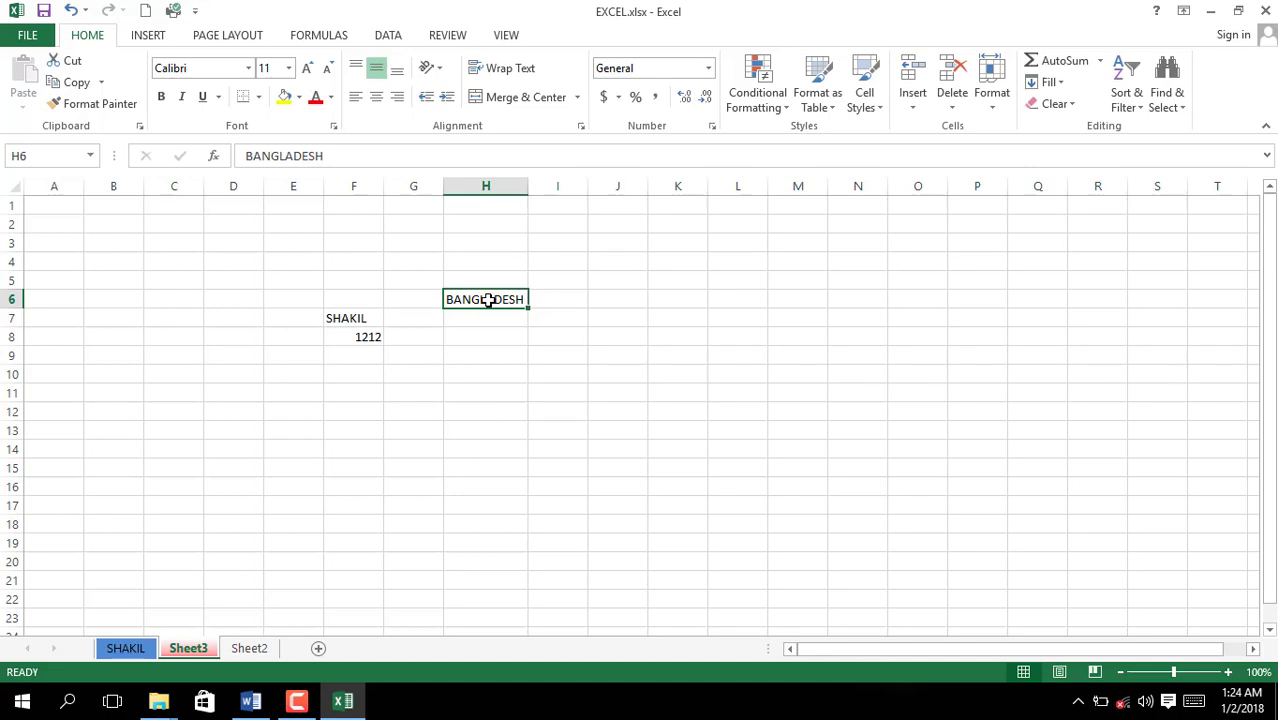
{"action": "left_click_drag", "start_coordinate": [528, 187], "coordinate": [483, 190]}
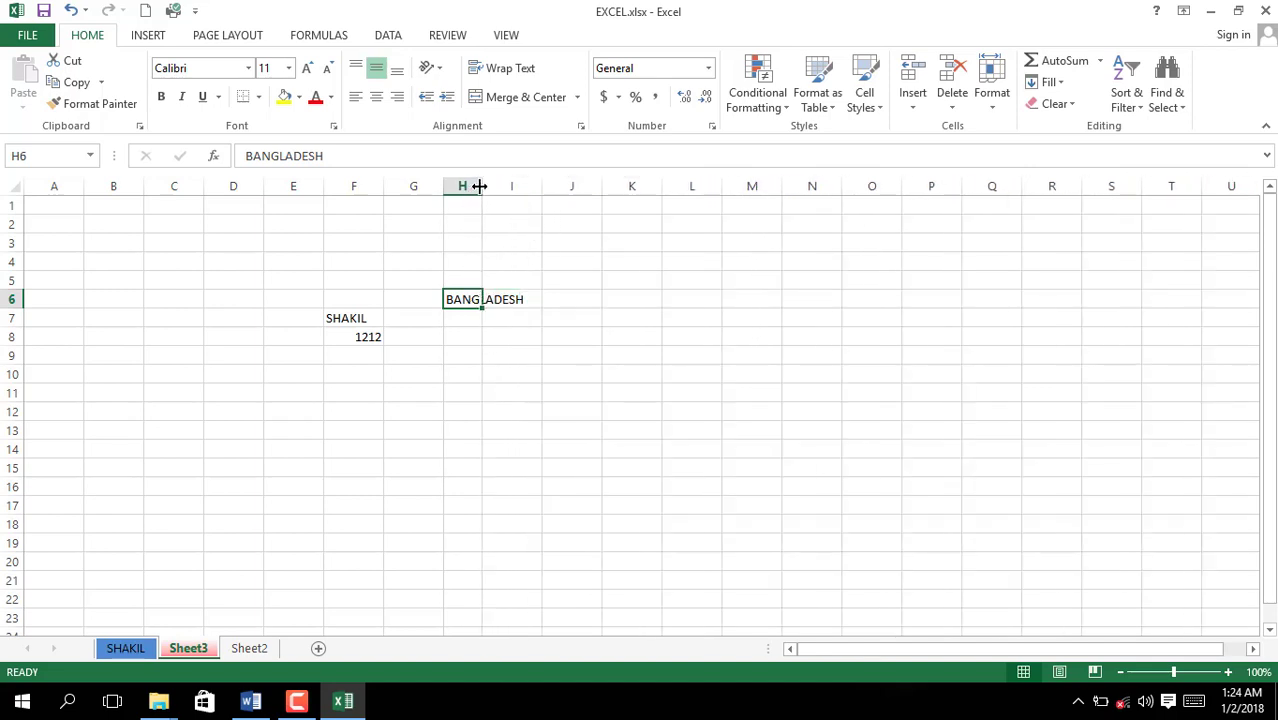
{"action": "double_click", "coordinate": [480, 186]}
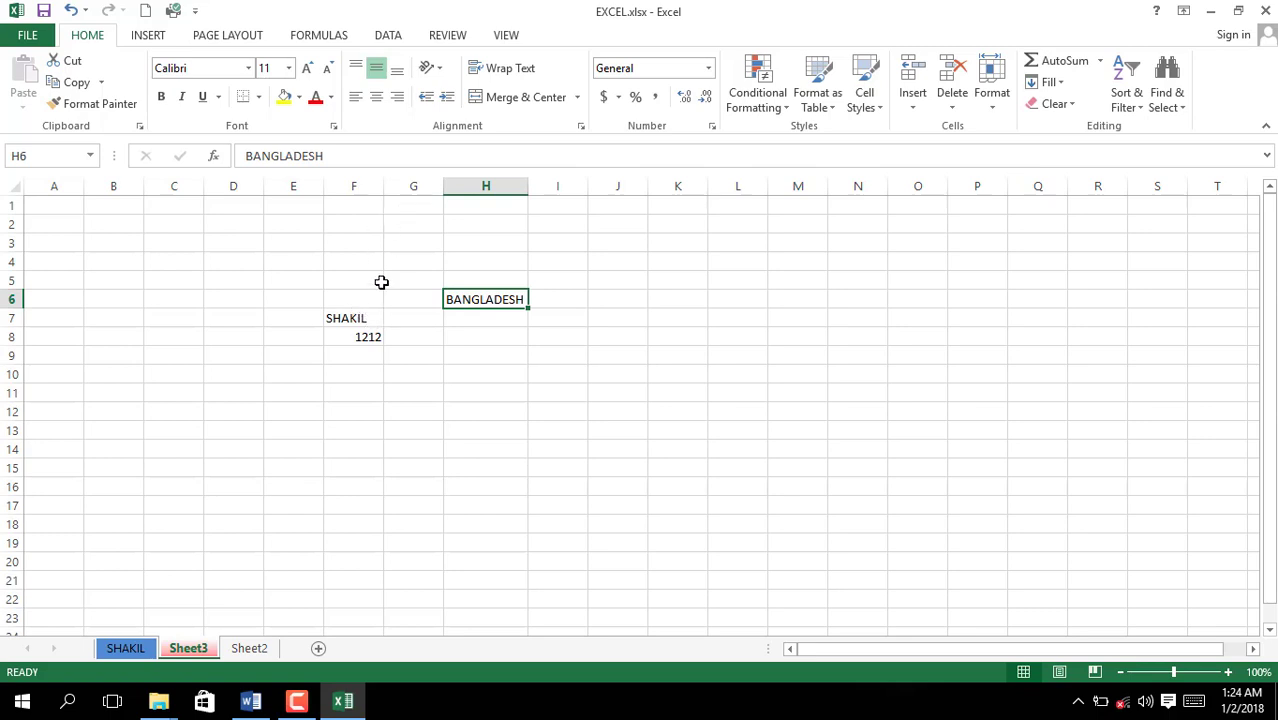
{"action": "left_click", "coordinate": [365, 320]}
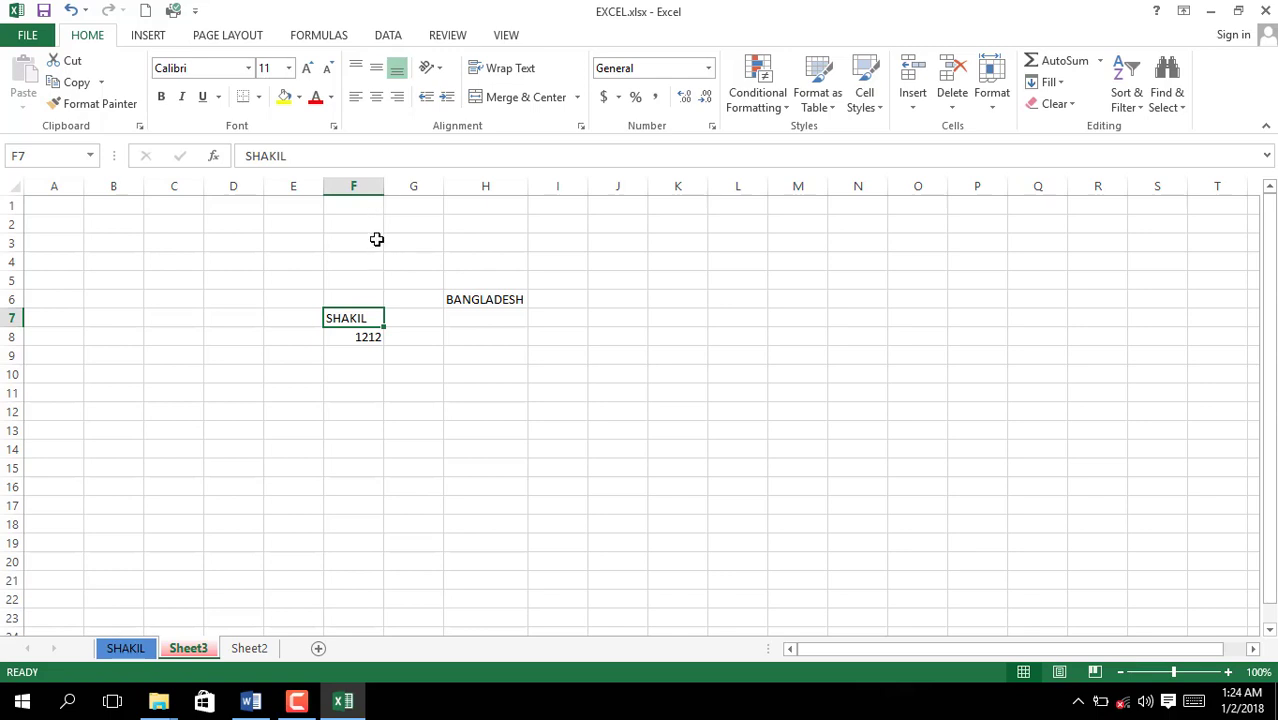
{"action": "double_click", "coordinate": [380, 186]}
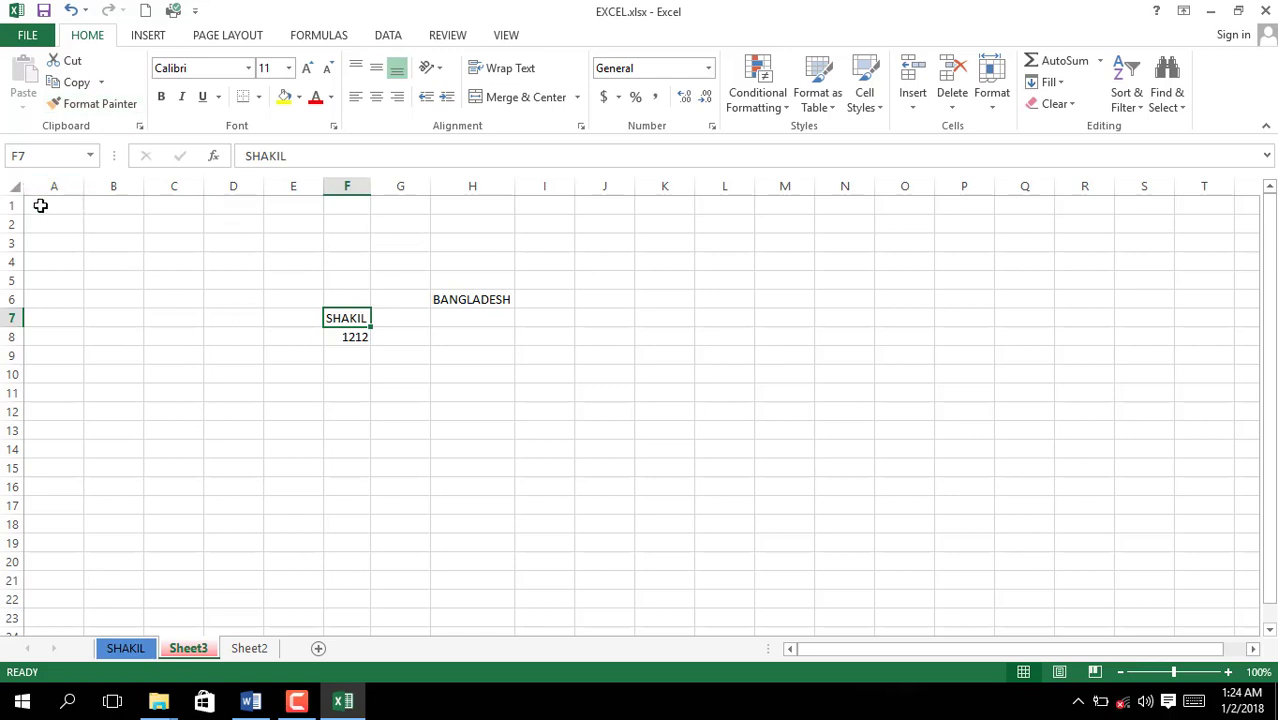
Select the entire worksheet and give every cell a white fill, hiding the gridlines
{"action": "left_click", "coordinate": [13, 187]}
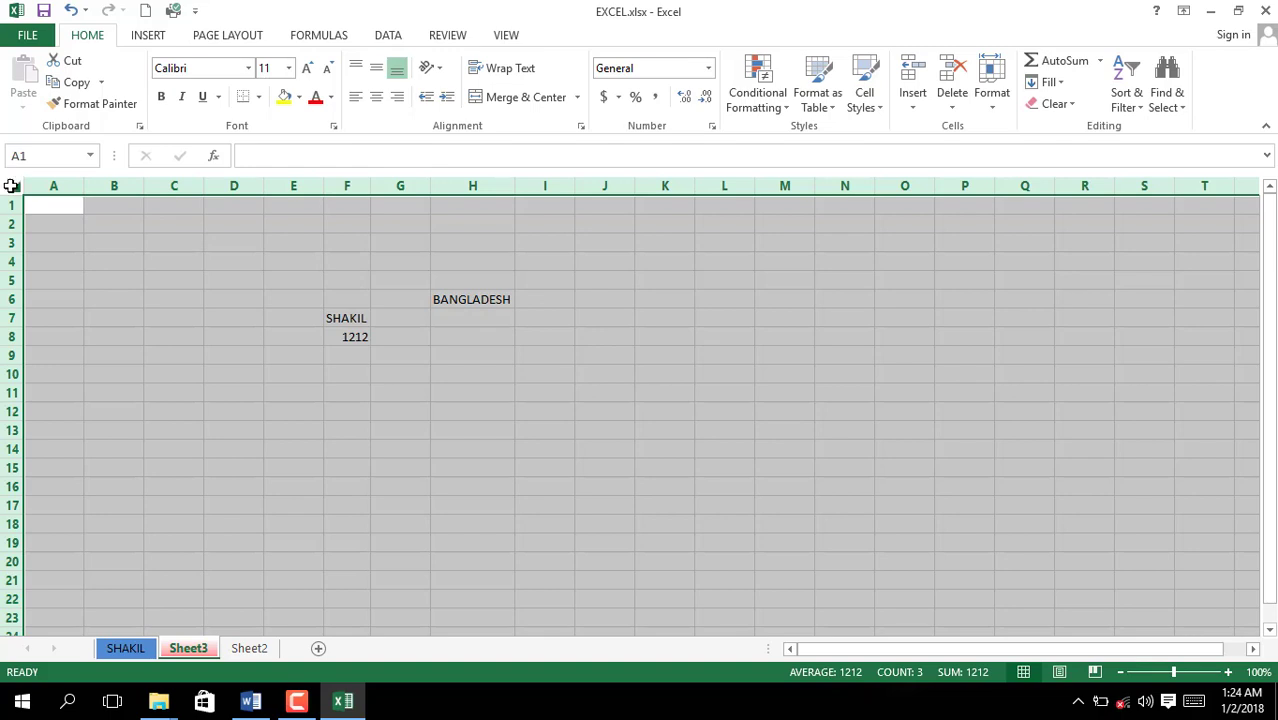
{"action": "left_click", "coordinate": [68, 186]}
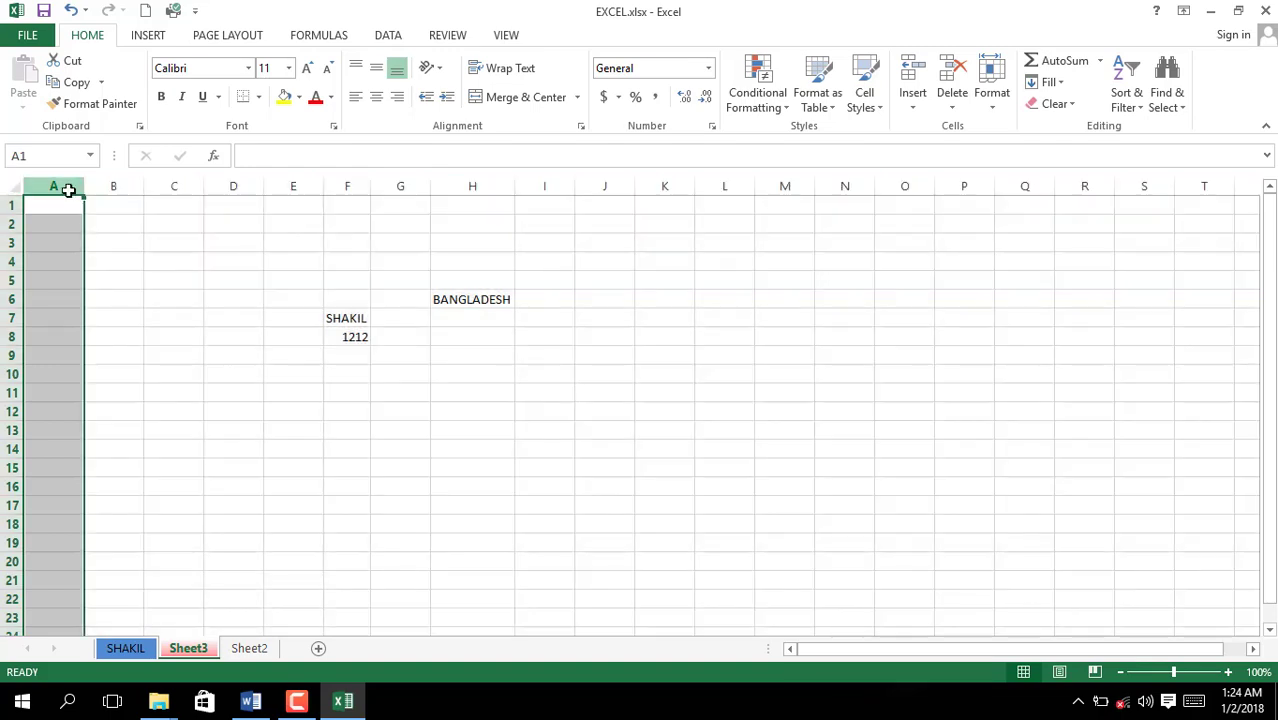
{"action": "left_click", "coordinate": [15, 205]}
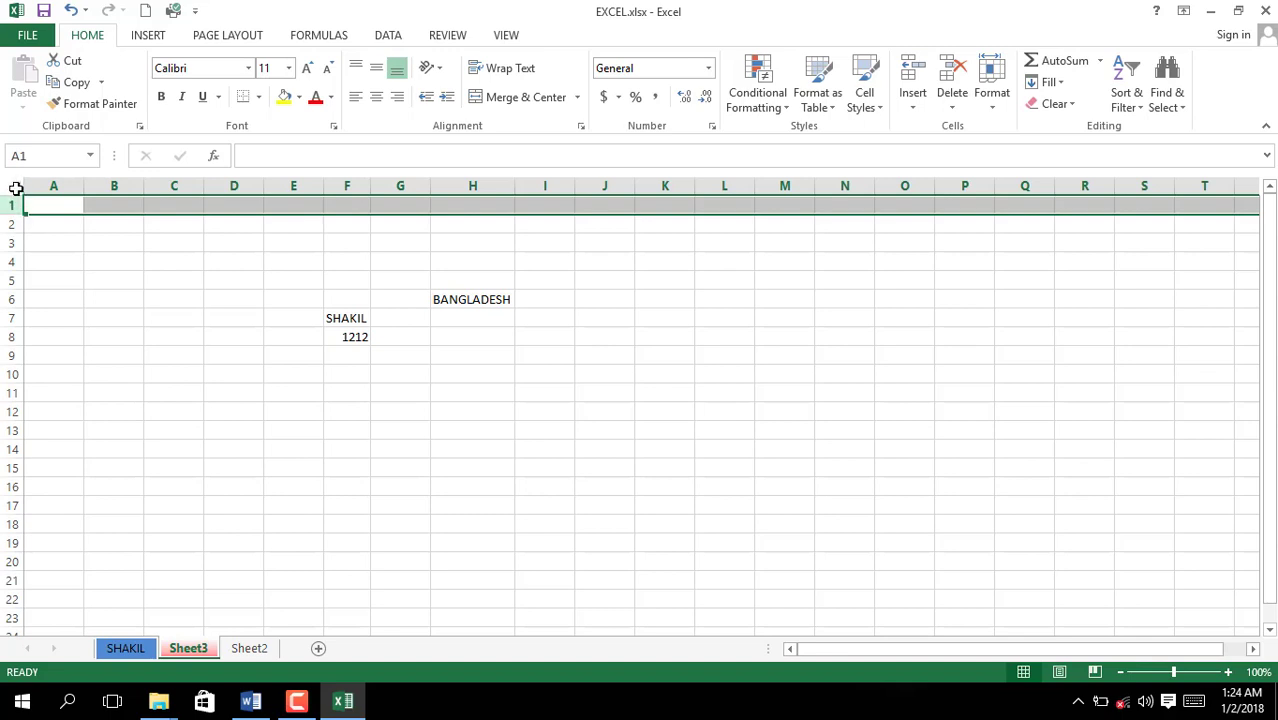
{"action": "left_click", "coordinate": [14, 189]}
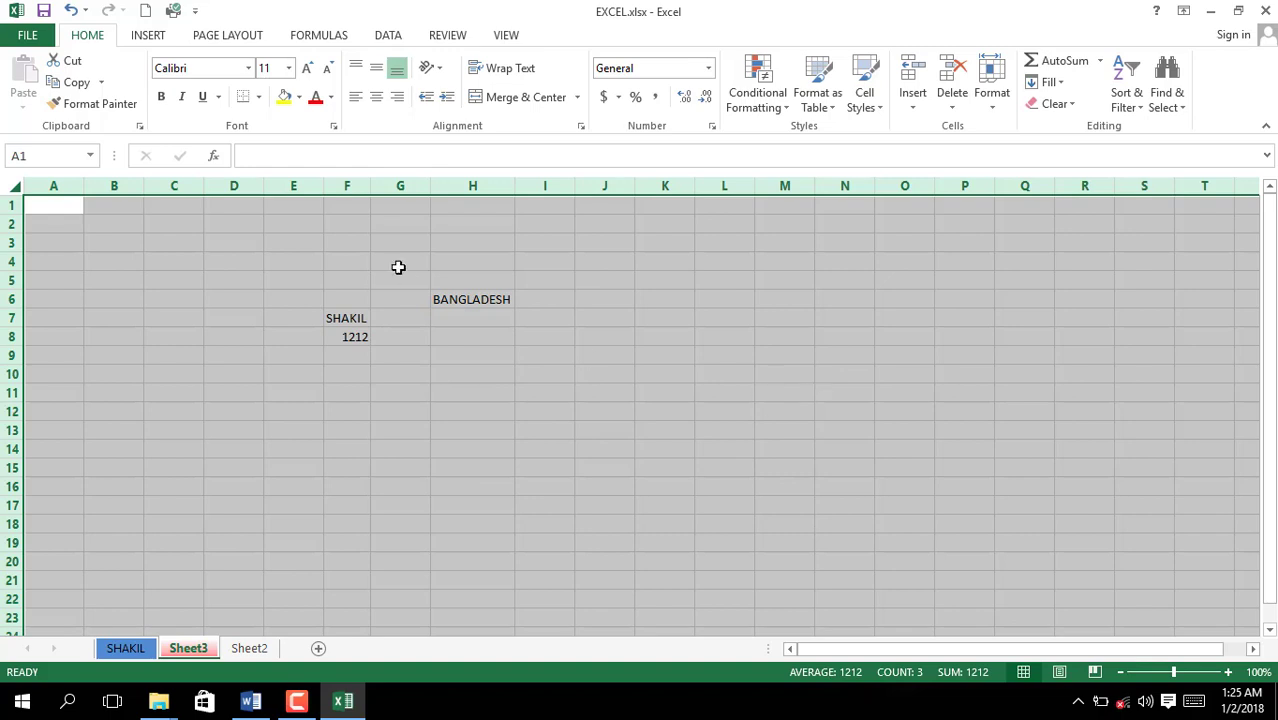
{"action": "left_click", "coordinate": [301, 100]}
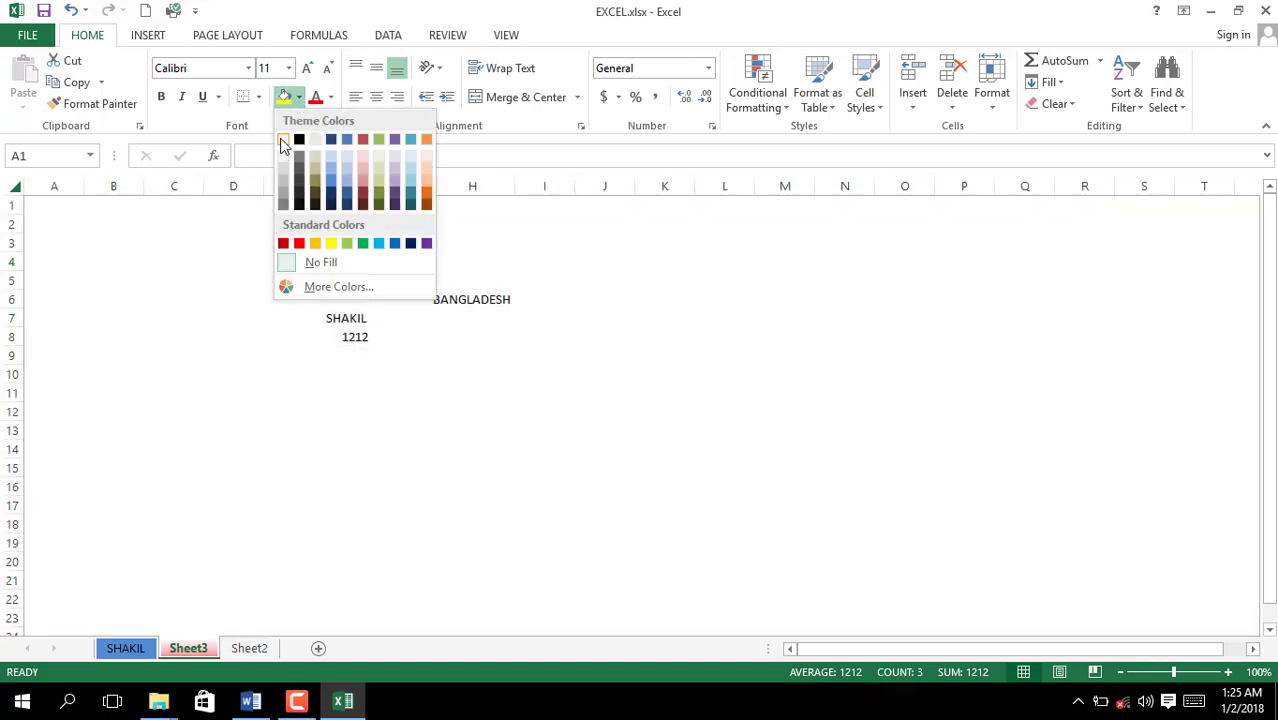
{"action": "left_click", "coordinate": [284, 140]}
{"action": "left_click", "coordinate": [448, 365]}
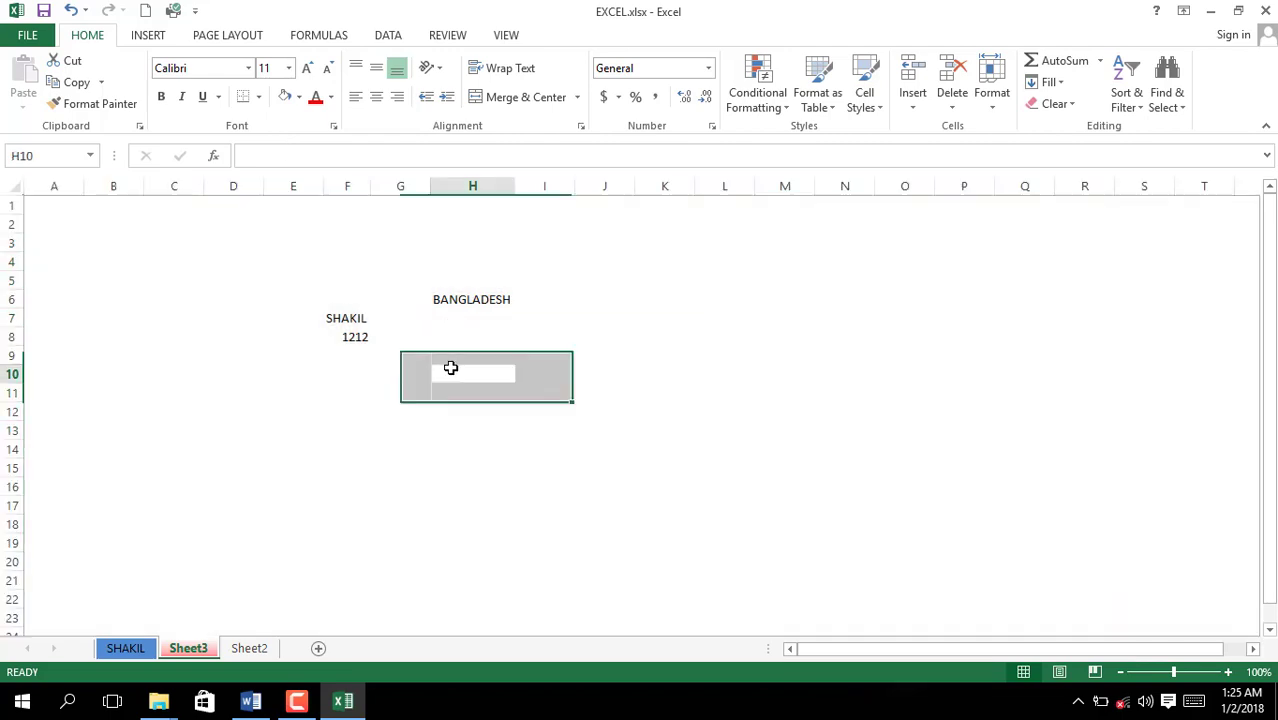
{"action": "left_click", "coordinate": [950, 445]}
{"action": "left_click", "coordinate": [686, 416]}
{"action": "left_click", "coordinate": [488, 405]}
{"action": "left_click", "coordinate": [779, 340]}
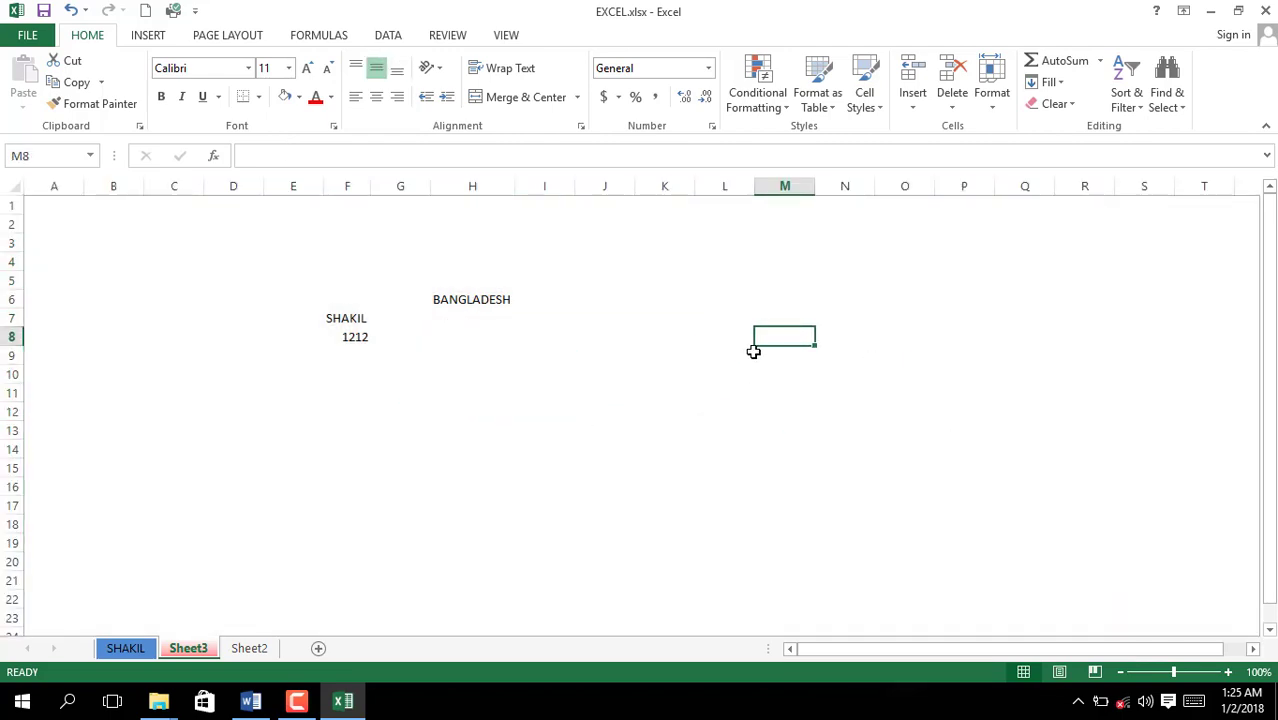
{"action": "left_click", "coordinate": [697, 450]}
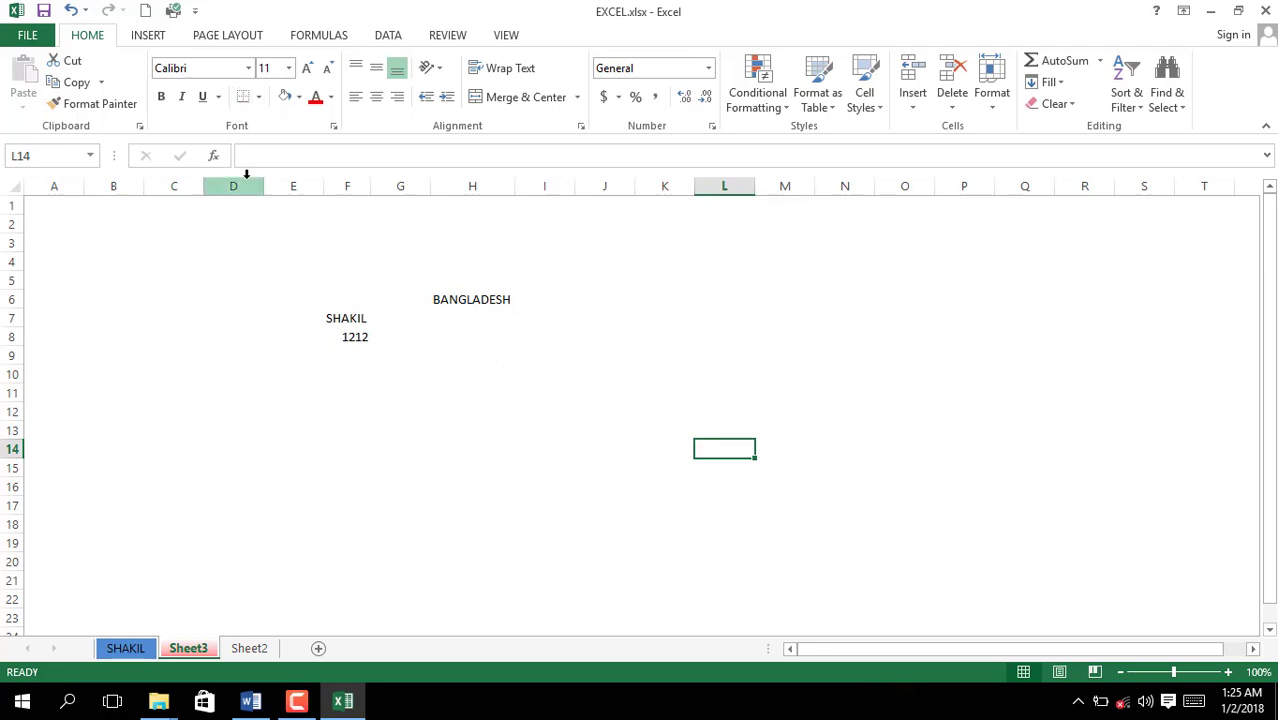
{"action": "key", "text": "ctrl+a"}
{"action": "left_click", "coordinate": [324, 303]}
{"action": "left_click", "coordinate": [400, 355]}
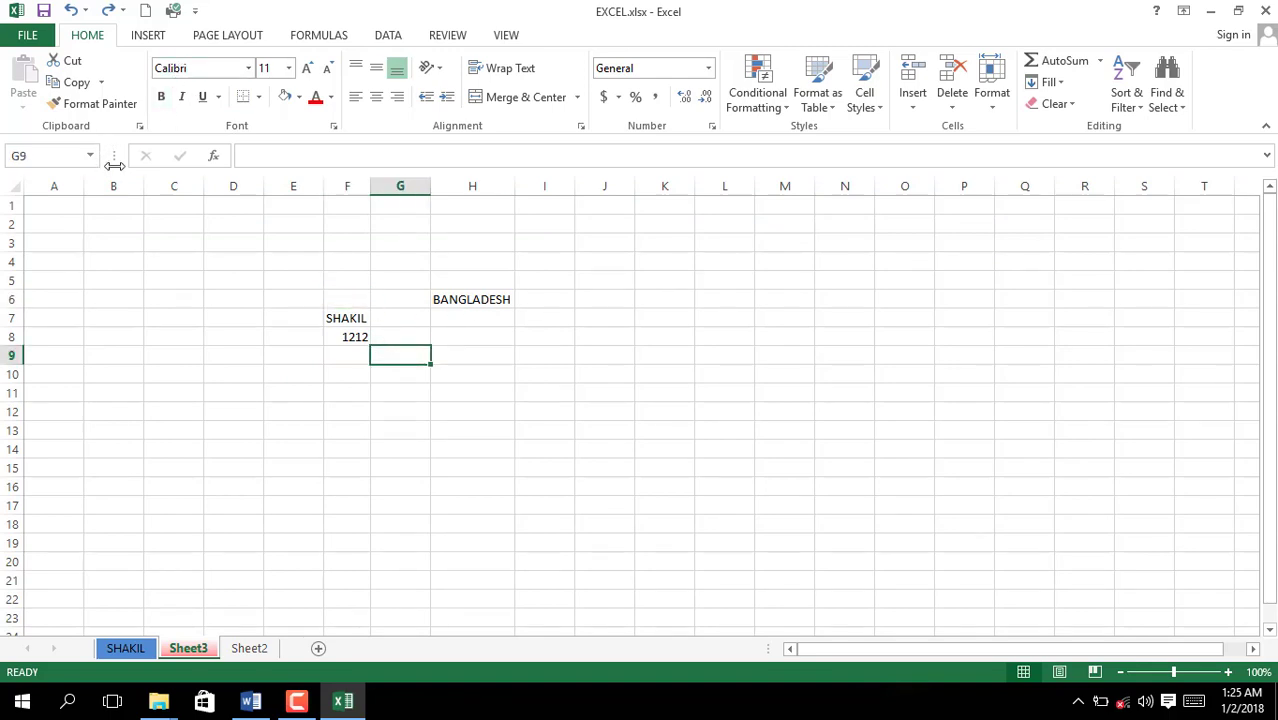
{"action": "left_click", "coordinate": [476, 305]}
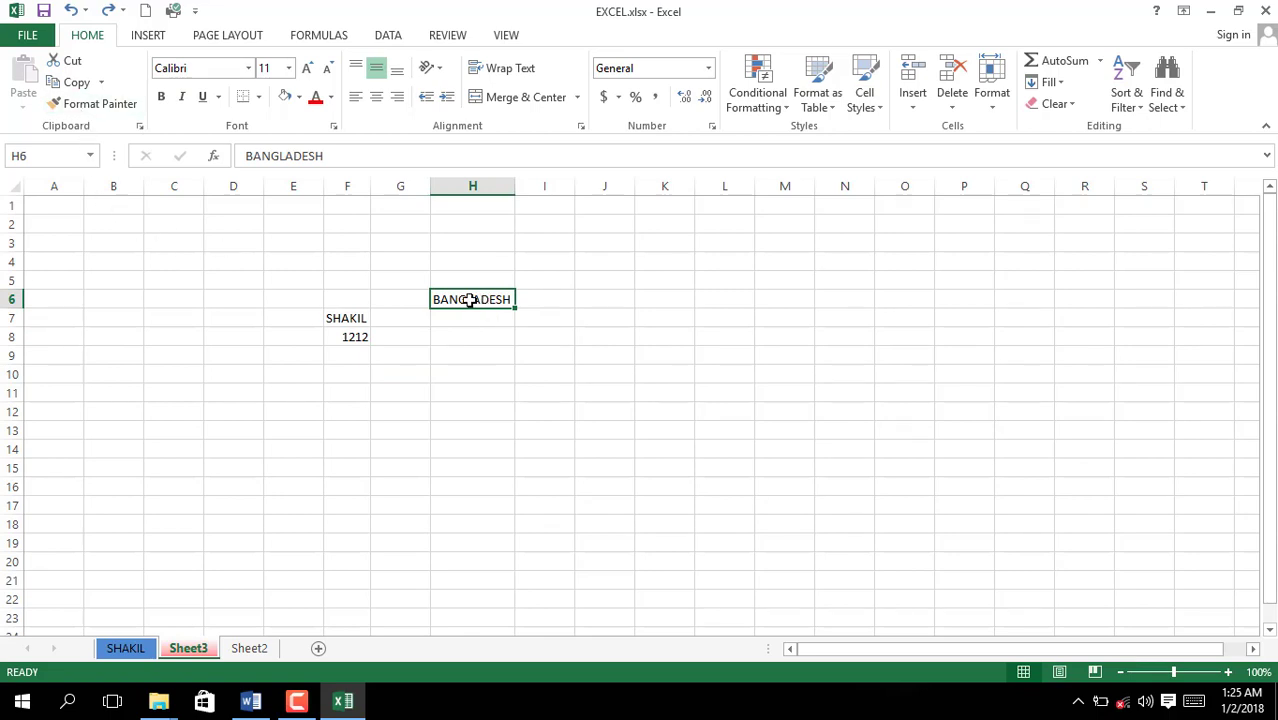
Cut BANGLADESH from H6 and paste it into cell K9
{"action": "left_click", "coordinate": [343, 319]}
{"action": "left_click", "coordinate": [481, 302]}
{"action": "left_click", "coordinate": [72, 61]}
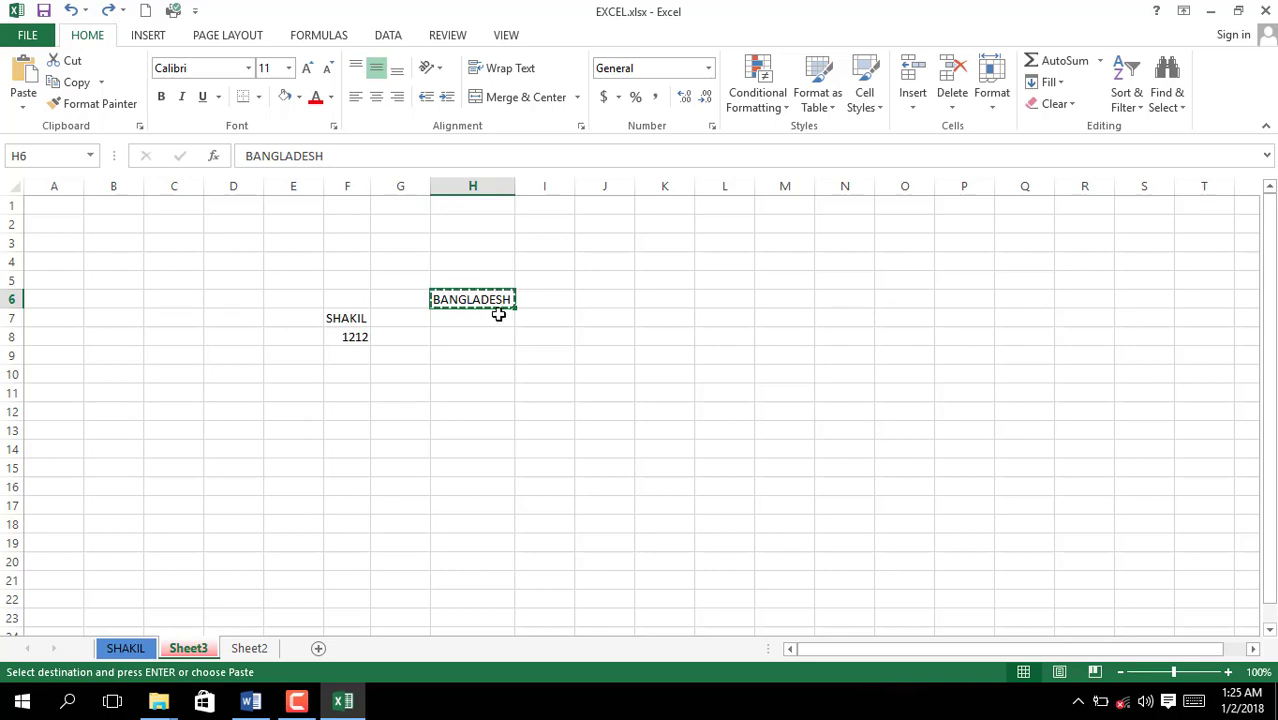
{"action": "left_click", "coordinate": [653, 358]}
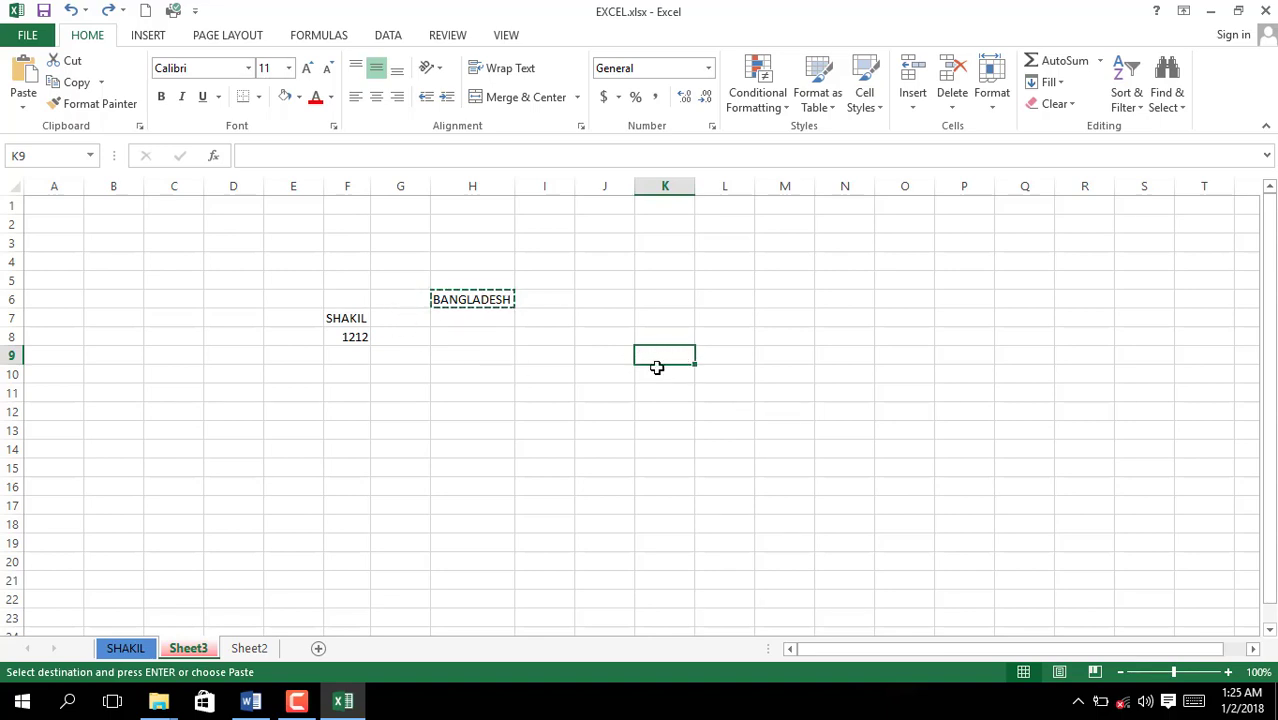
{"action": "left_click", "coordinate": [27, 97]}
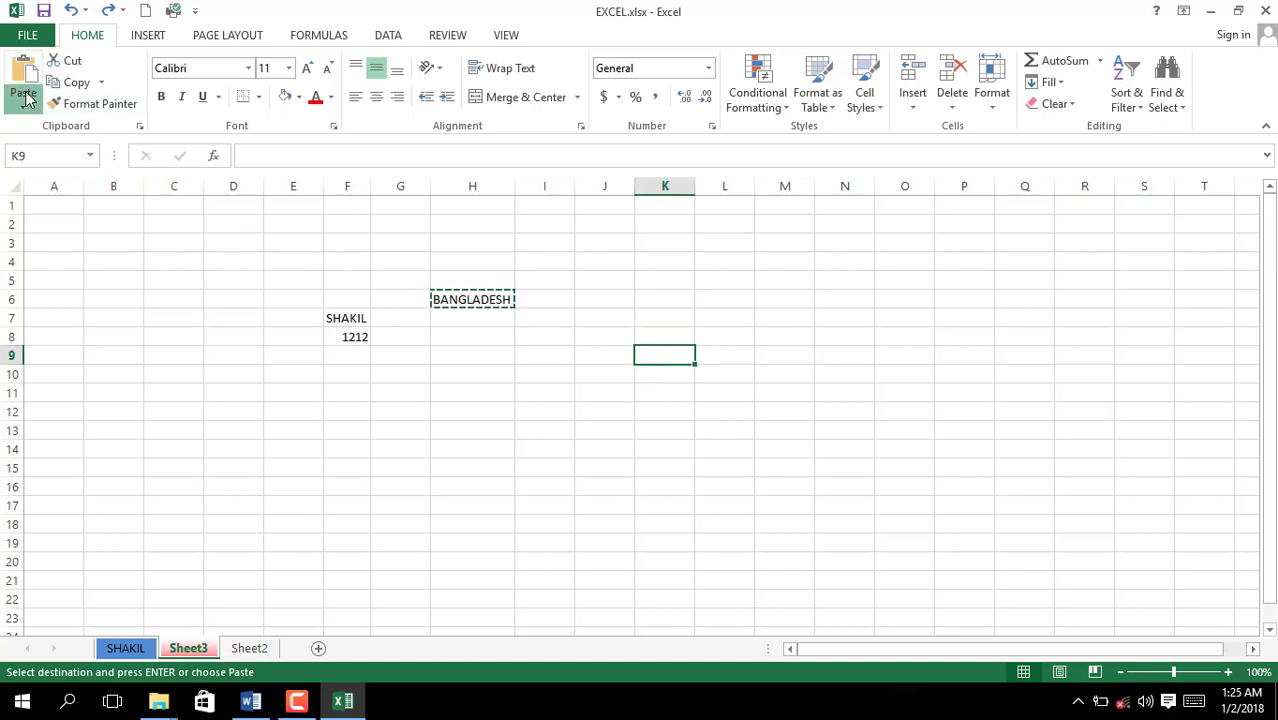
{"action": "left_click", "coordinate": [20, 152]}
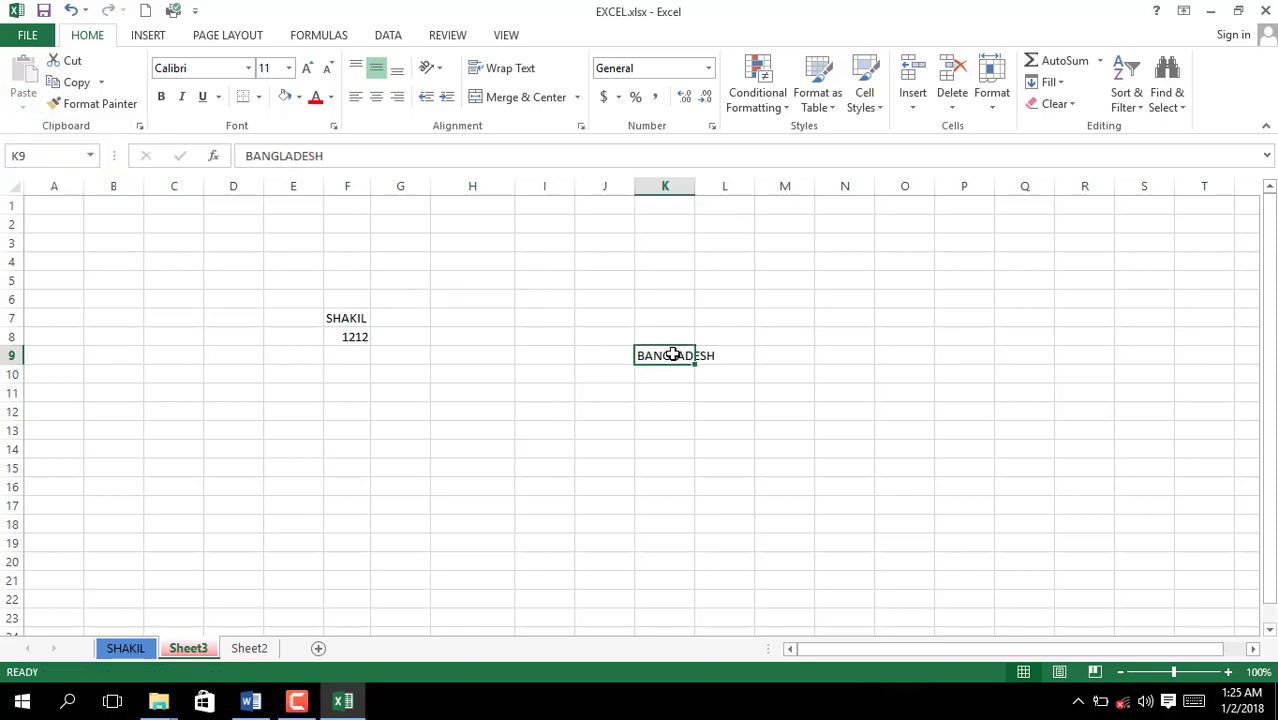
{"action": "left_click", "coordinate": [347, 318]}
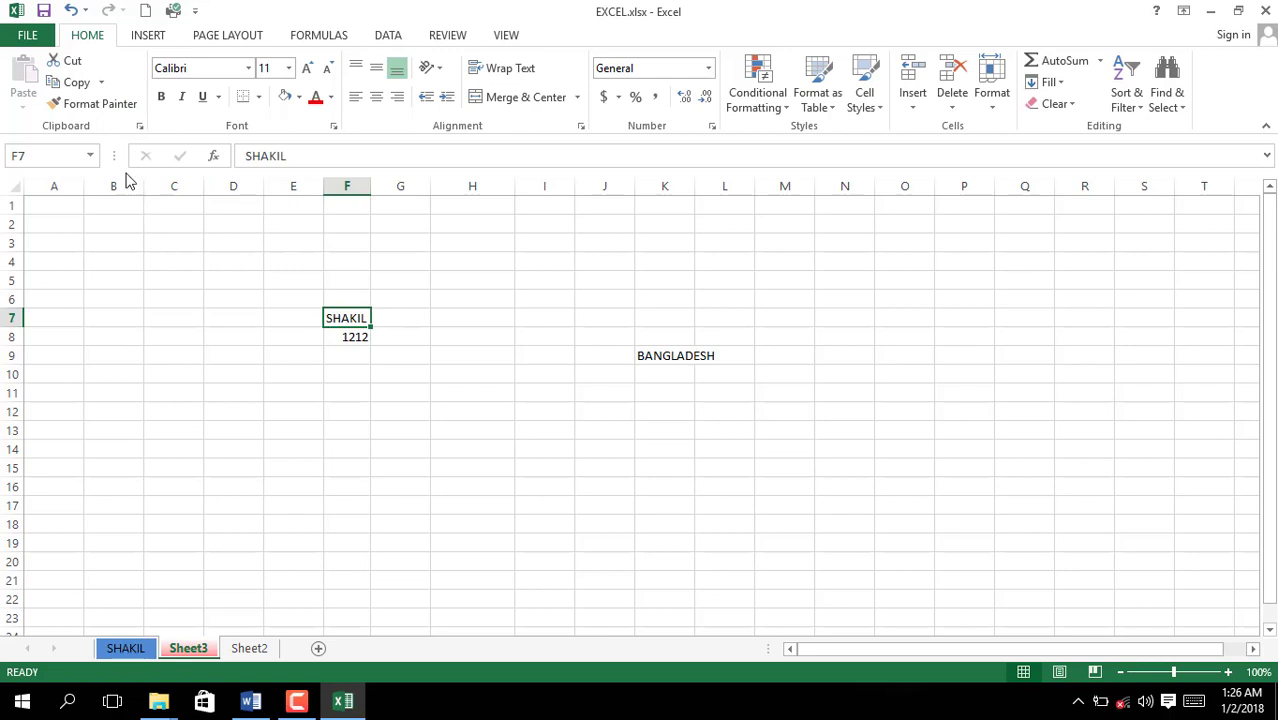
Copy SHAKIL from F7 into cell H13 with Ctrl+V
{"action": "left_click", "coordinate": [76, 82]}
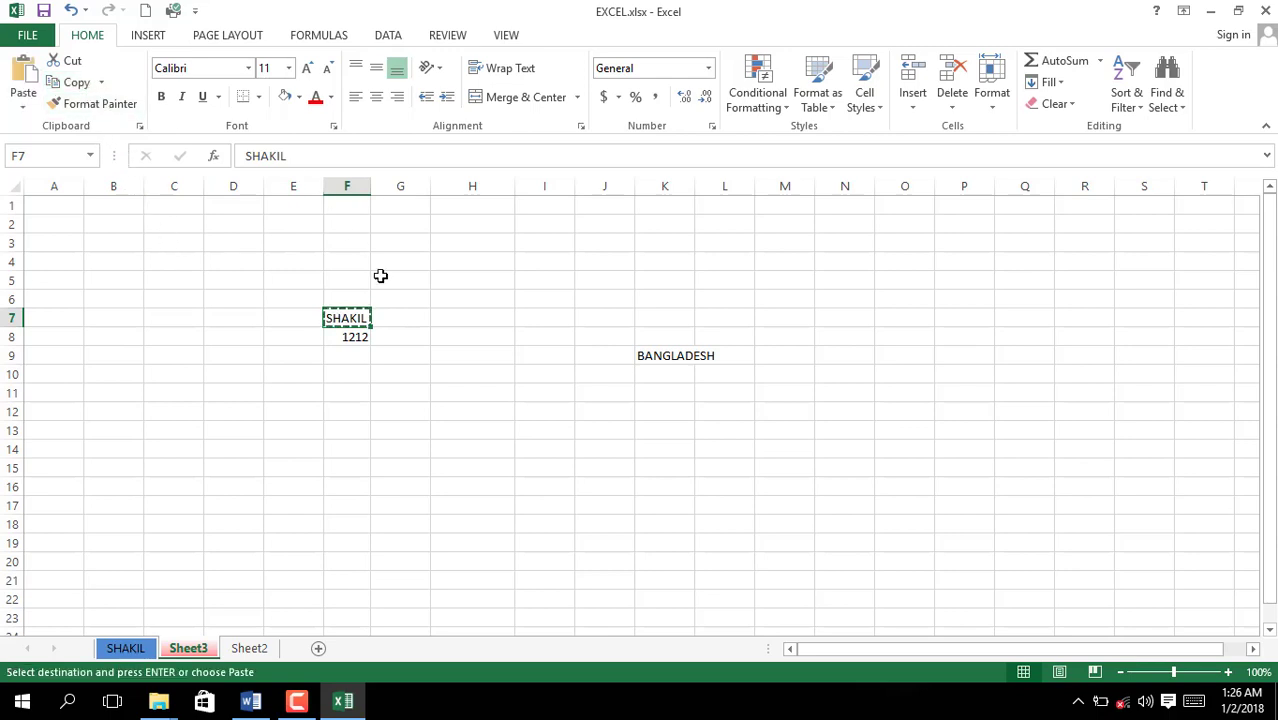
{"action": "left_click", "coordinate": [406, 318]}
{"action": "left_click", "coordinate": [455, 425]}
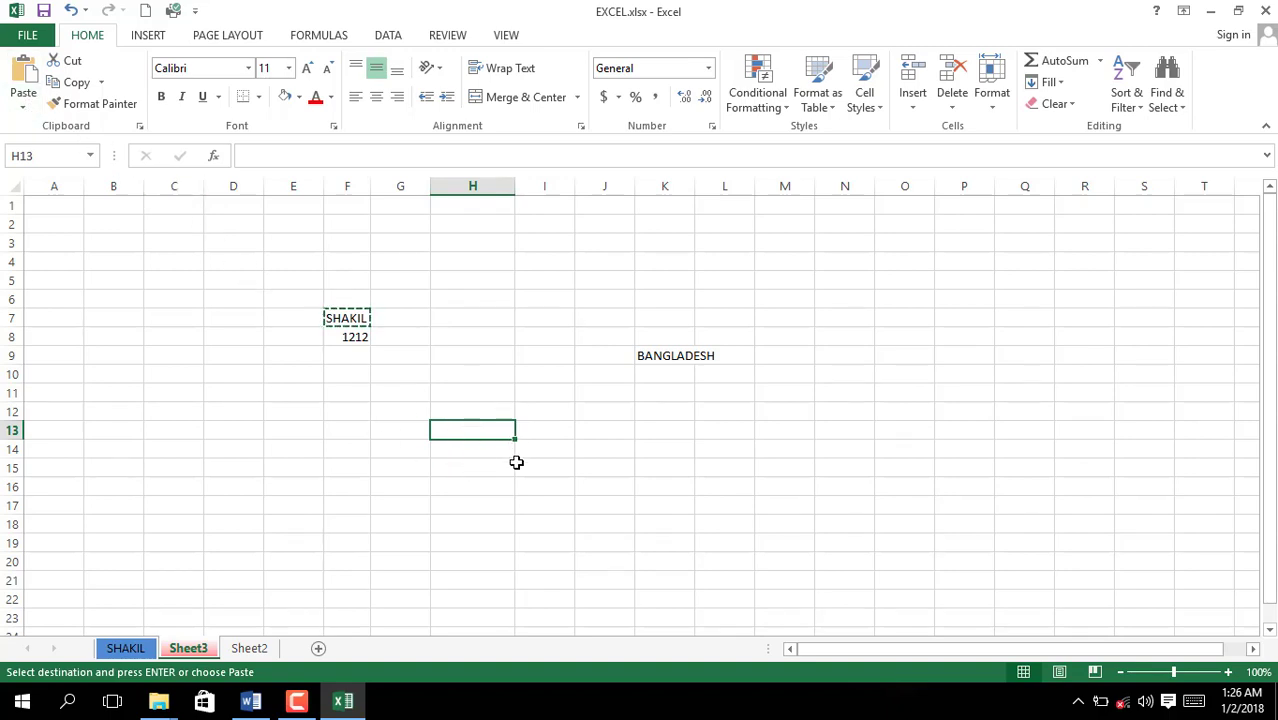
{"action": "key", "text": "ctrl+v"}
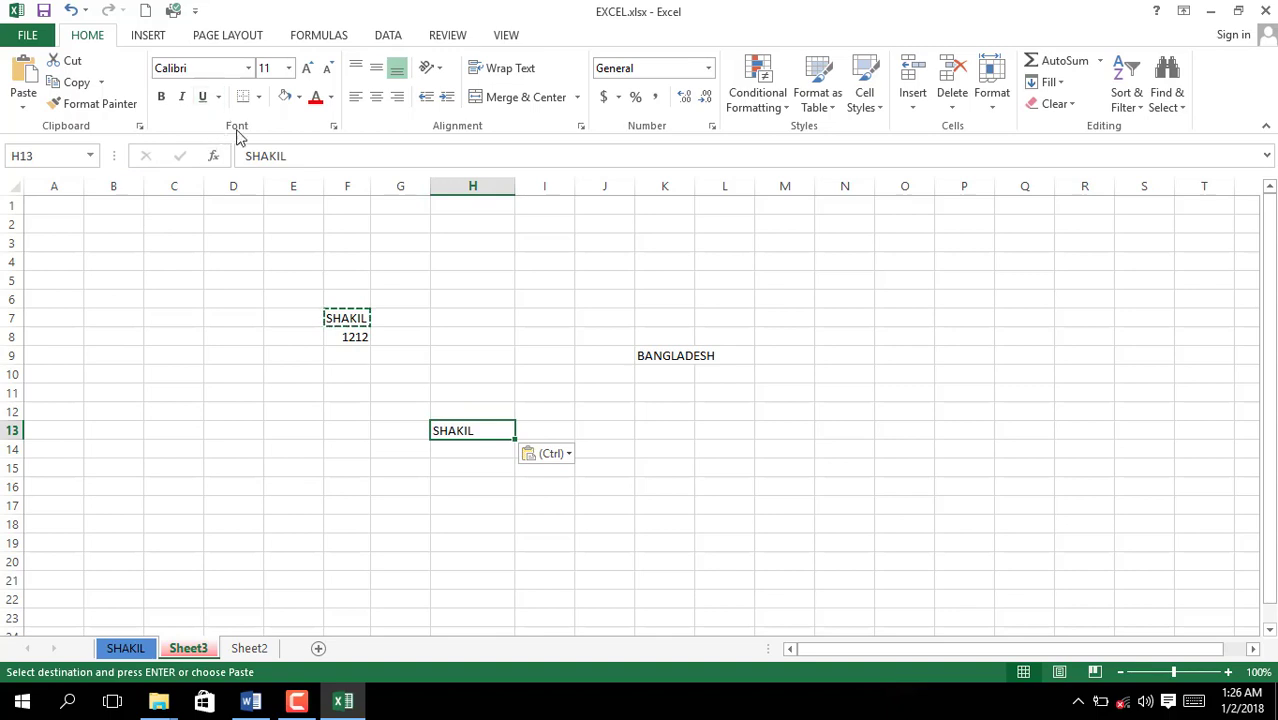
AutoFit column K to fit BANGLADESH in K9
{"action": "left_click", "coordinate": [706, 355]}
{"action": "left_click", "coordinate": [666, 353]}
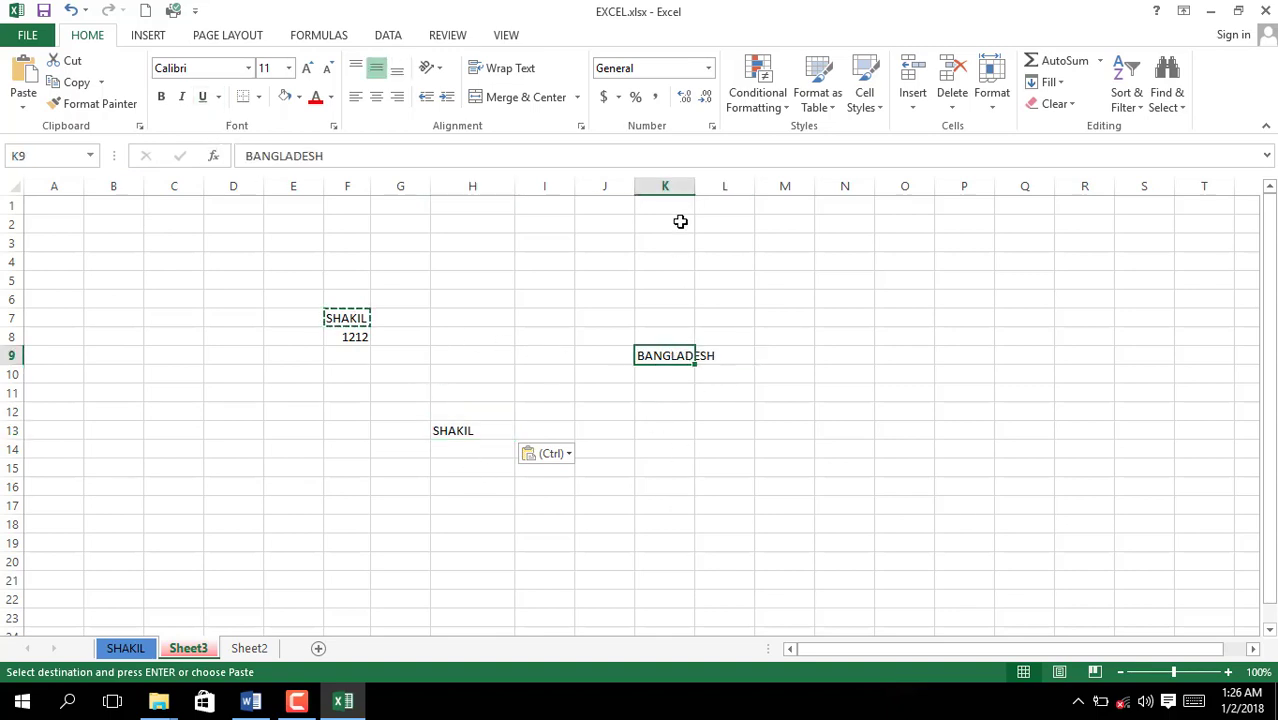
{"action": "double_click", "coordinate": [694, 190]}
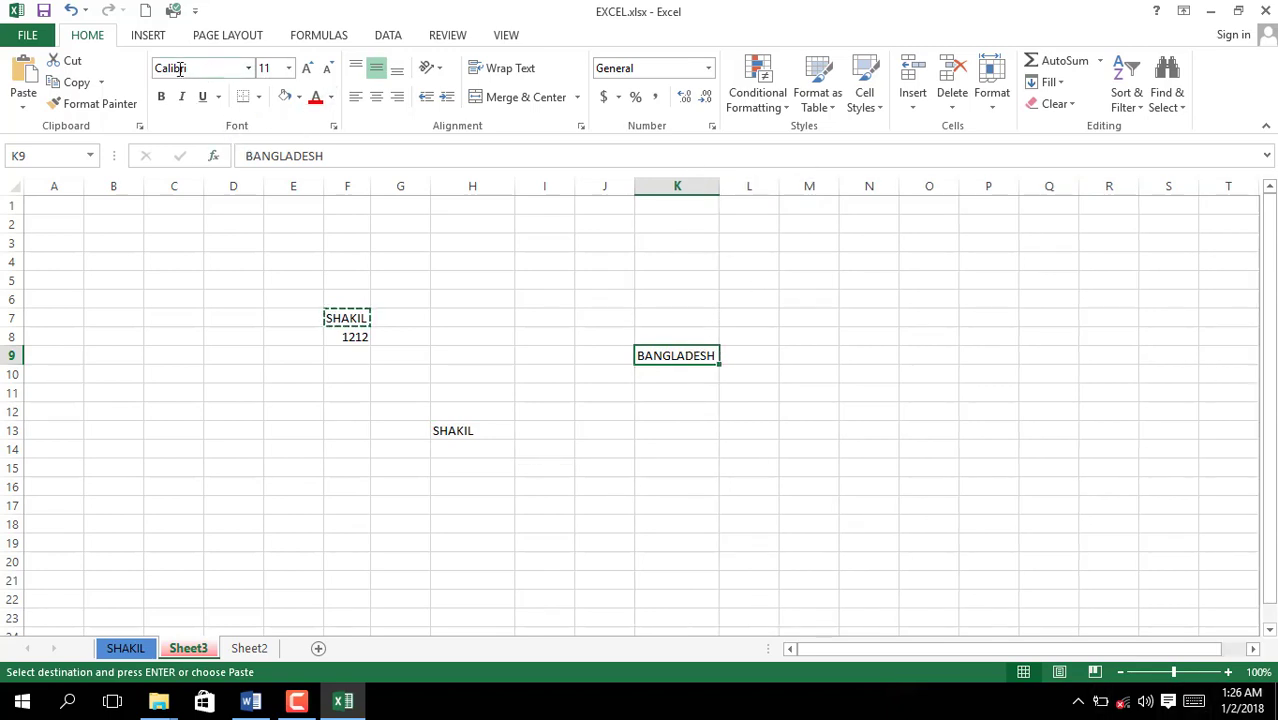
Change the font of BANGLADESH in K9 to Adobe Gothic Std B
{"action": "left_click", "coordinate": [249, 70]}
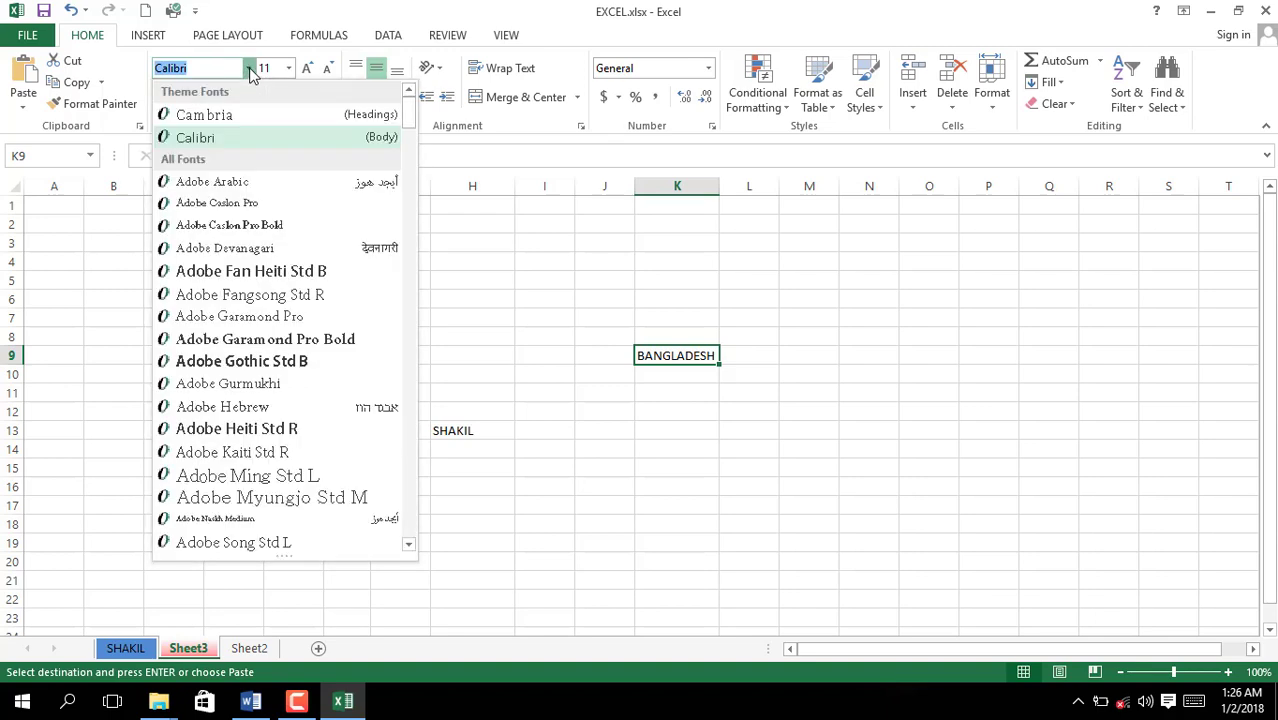
{"action": "left_click", "coordinate": [201, 70]}
{"action": "left_click", "coordinate": [249, 68]}
{"action": "left_click", "coordinate": [249, 68]}
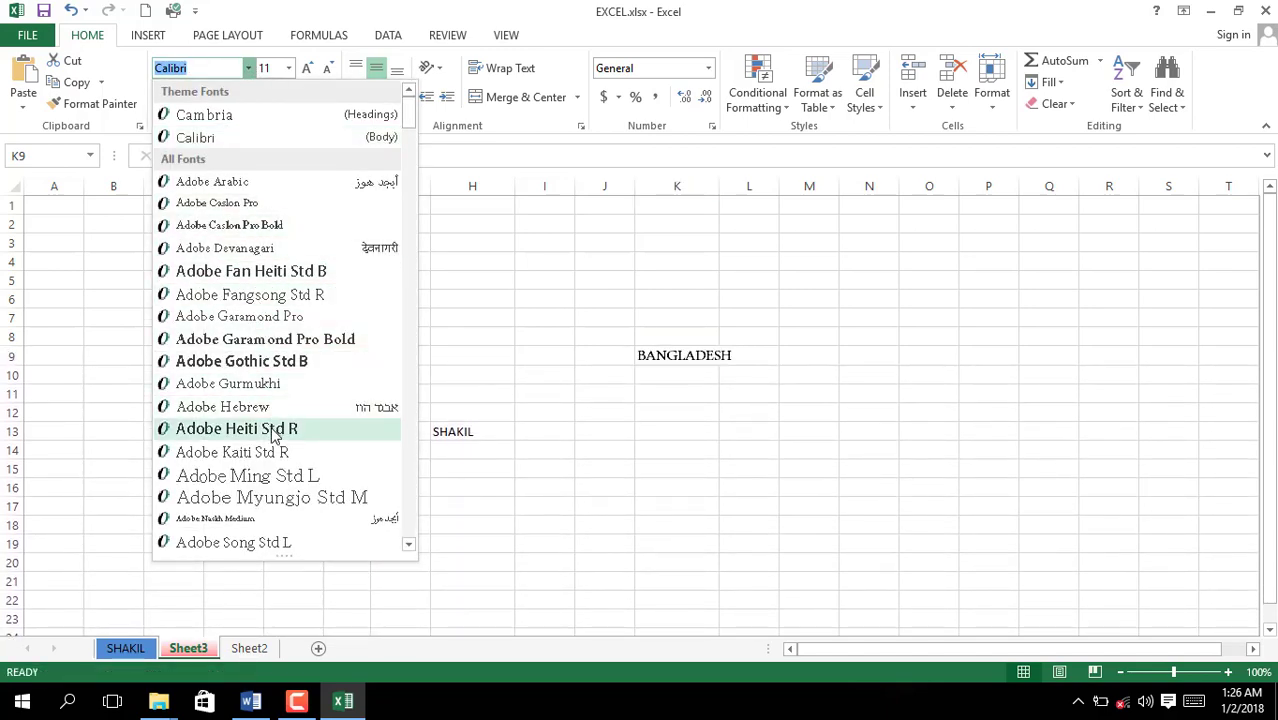
{"action": "key", "text": "ctrl+c"}
{"action": "left_click", "coordinate": [200, 72]}
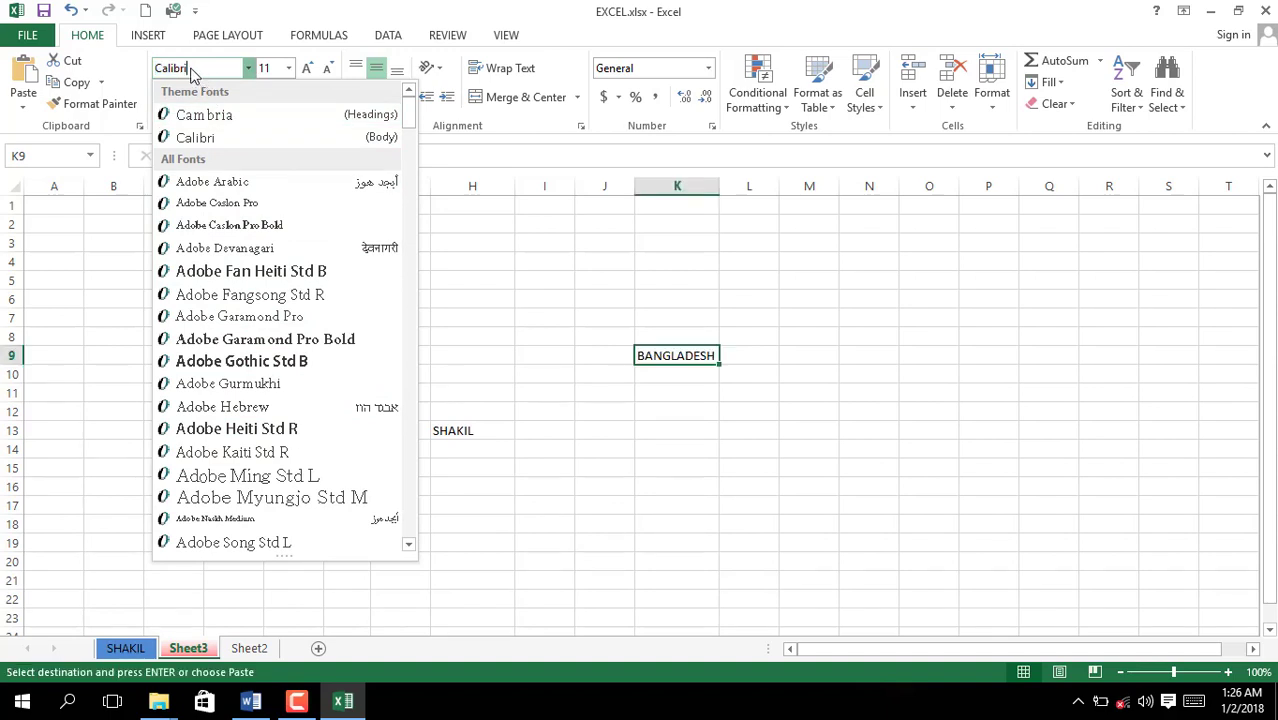
{"action": "double_click", "coordinate": [191, 70]}
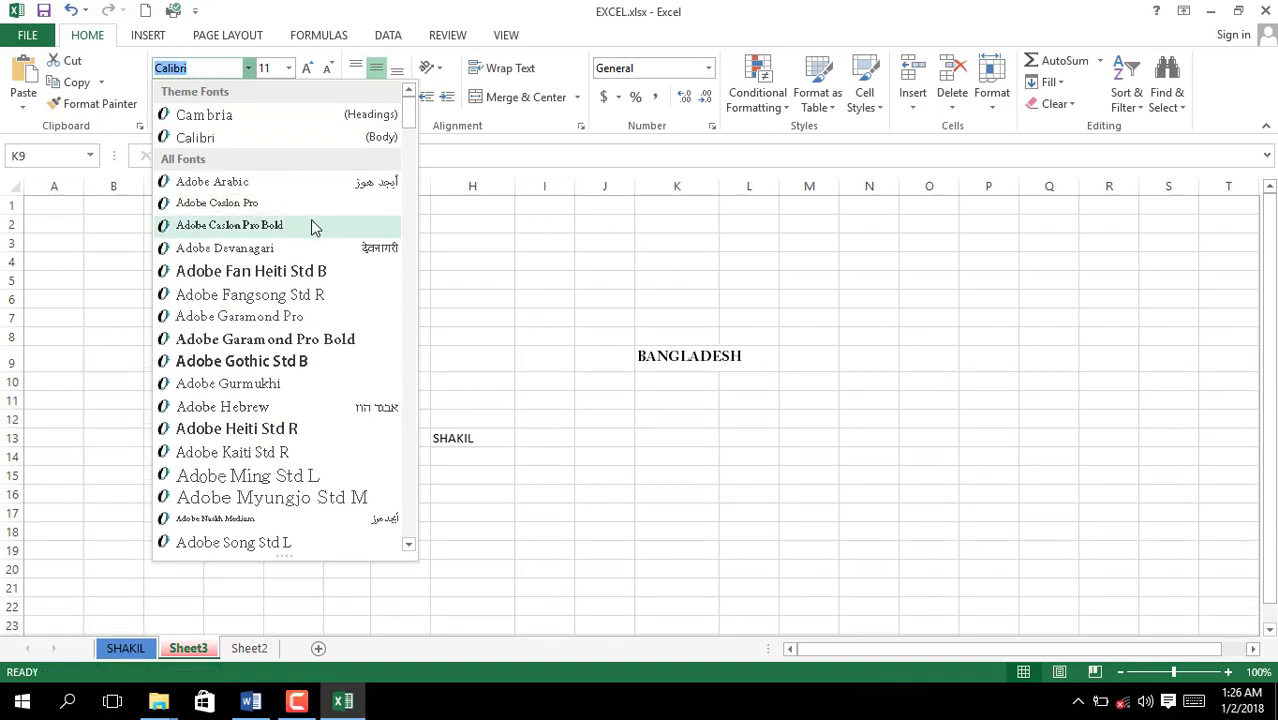
{"action": "key", "text": "Down"}
{"action": "key", "text": "Down"}
{"action": "key", "text": "Down"}
{"action": "key", "text": "Down"}
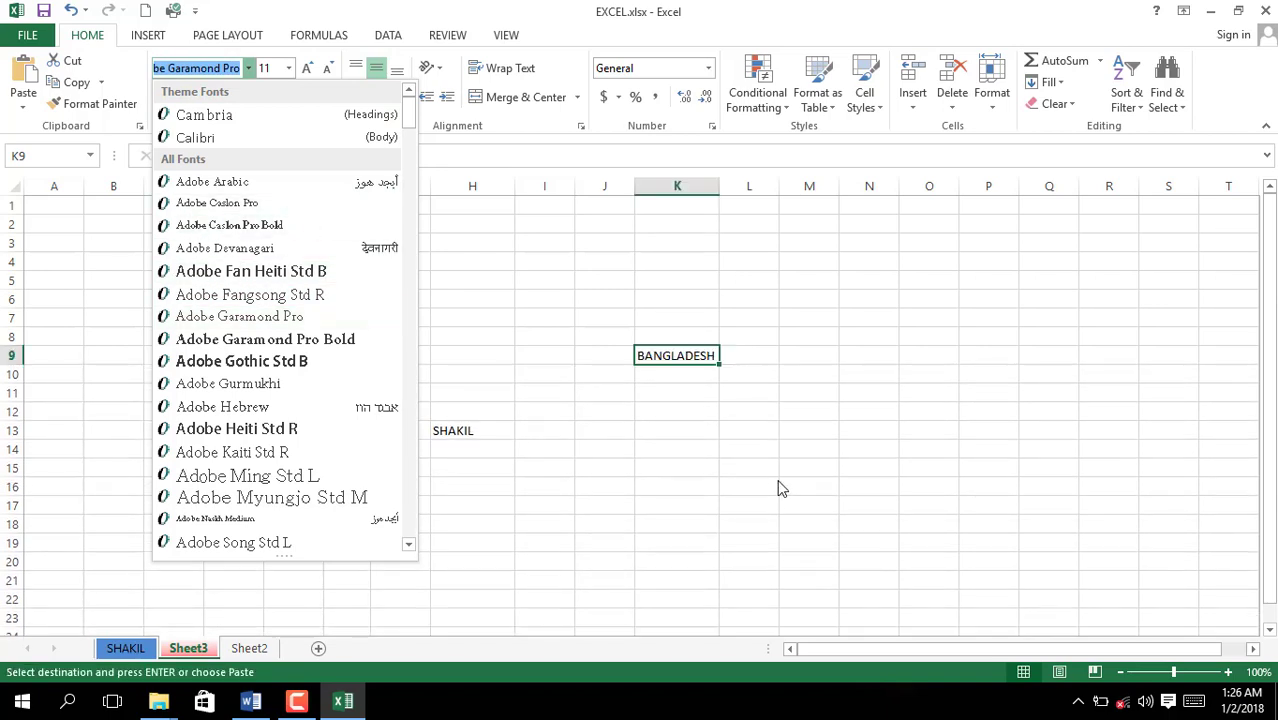
{"action": "left_click", "coordinate": [272, 361]}
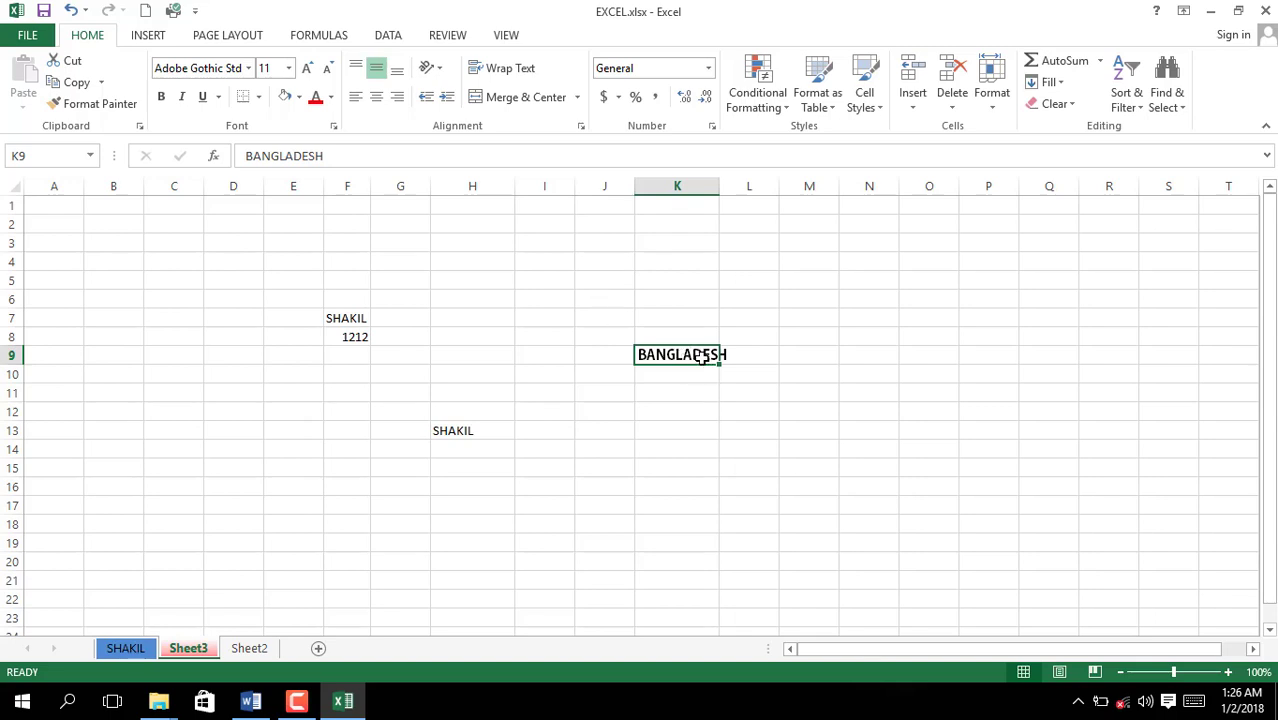
Make BANGLADESH 26-point Adobe Caslon Pro, passing through sizes 44 and 72
{"action": "left_click", "coordinate": [274, 75]}
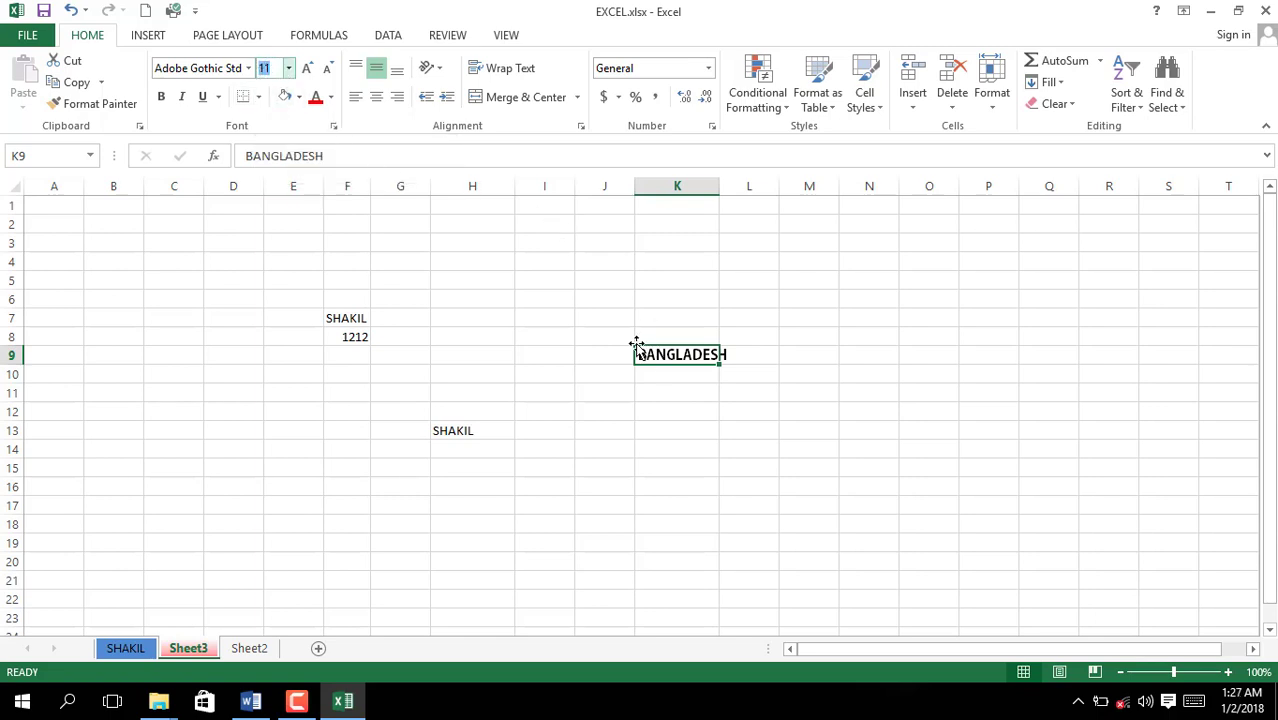
{"action": "key", "text": "Return"}
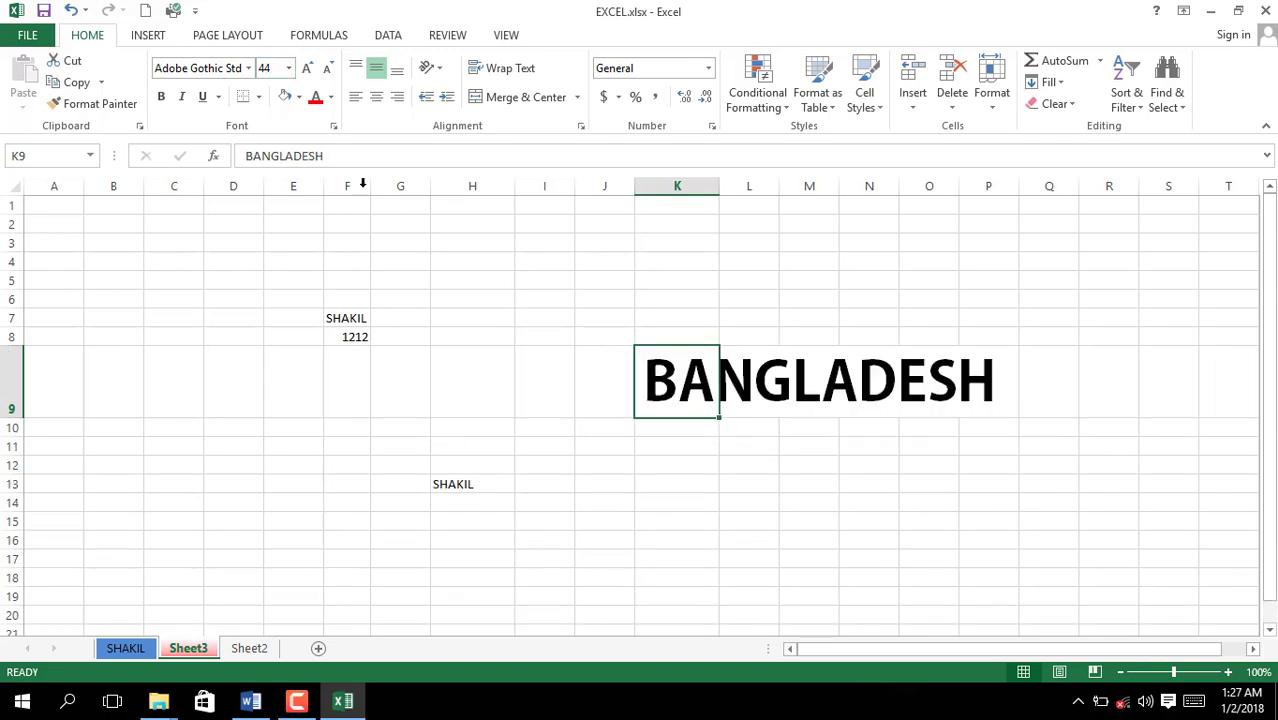
{"action": "left_click", "coordinate": [307, 70]}
{"action": "left_click", "coordinate": [307, 70]}
{"action": "left_click", "coordinate": [326, 70]}
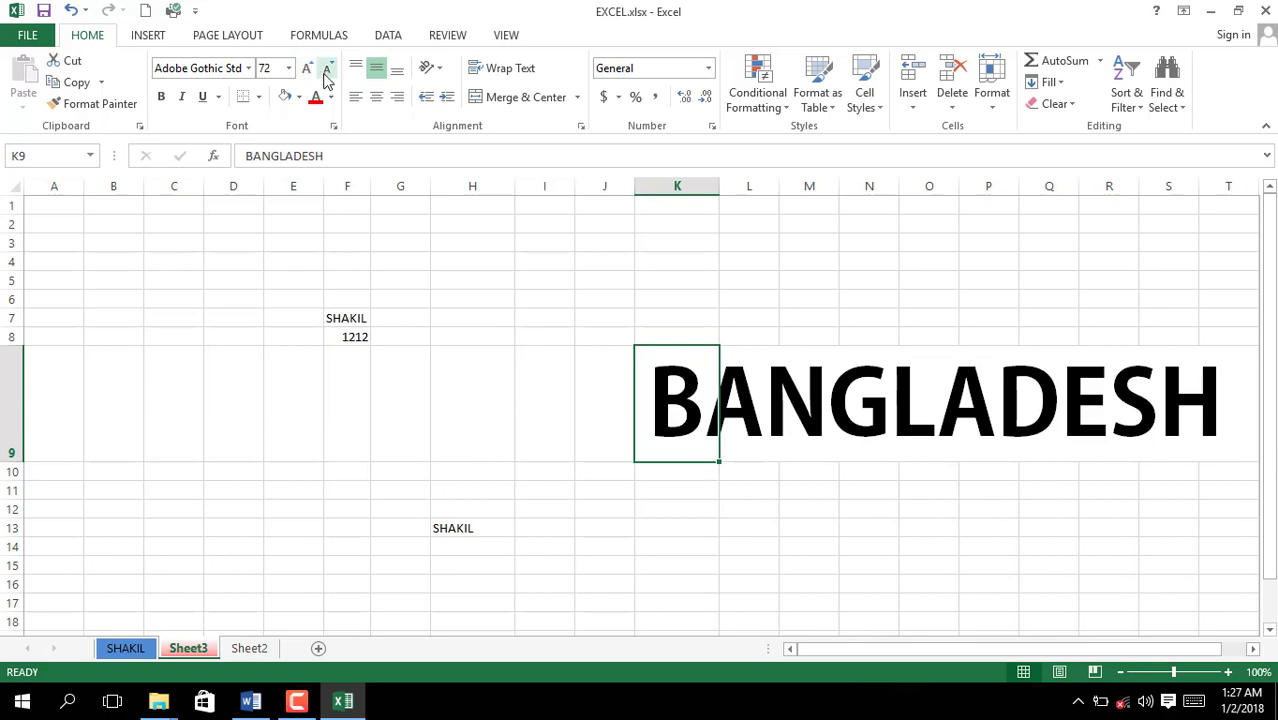
{"action": "left_click", "coordinate": [326, 70]}
{"action": "left_click", "coordinate": [326, 70]}
{"action": "left_click", "coordinate": [326, 70]}
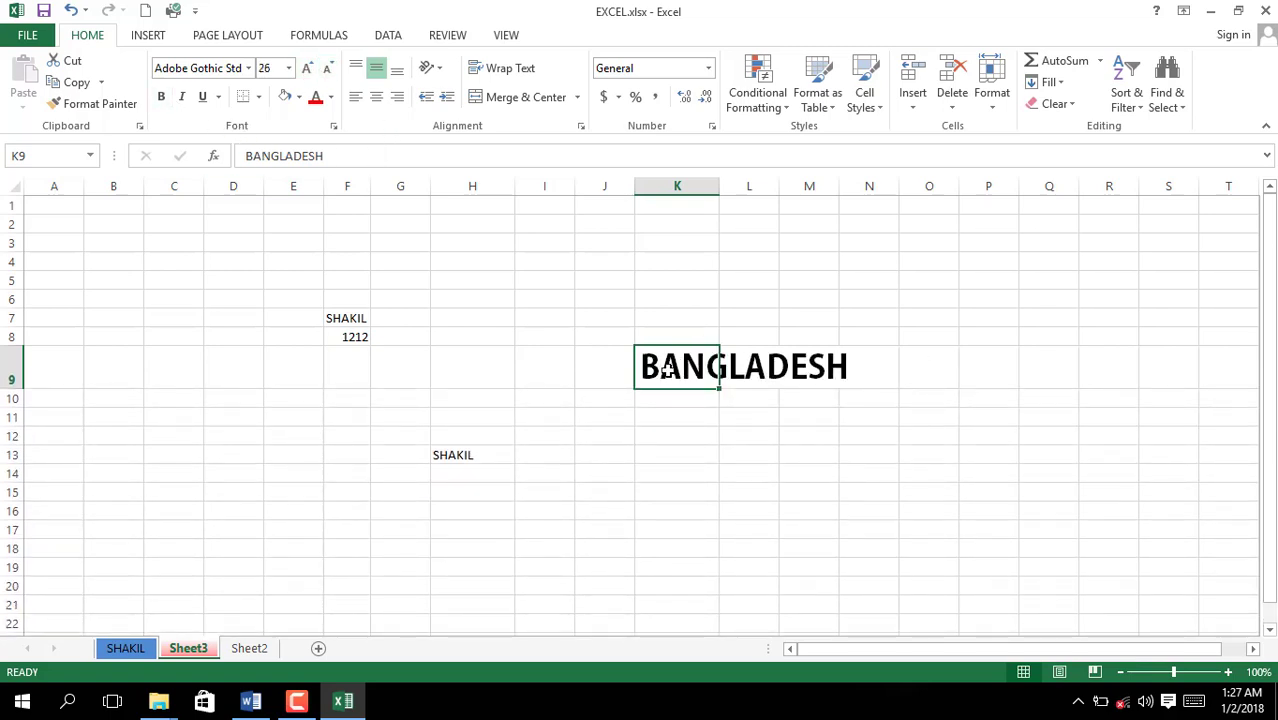
{"action": "left_click", "coordinate": [248, 68]}
{"action": "left_click", "coordinate": [251, 204]}
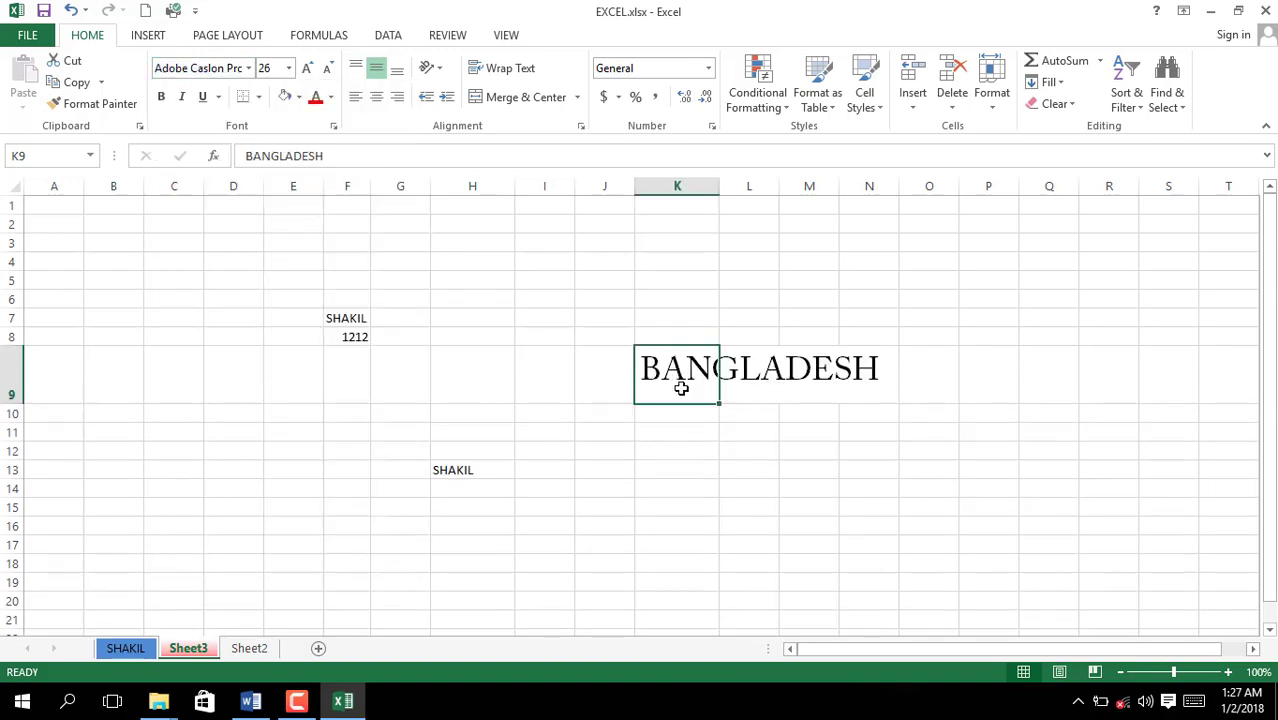
On K9:N9, toggle bold, italic and underline on then off, leaving BANGLADESH plain
{"action": "left_click_drag", "start_coordinate": [714, 380], "coordinate": [847, 394]}
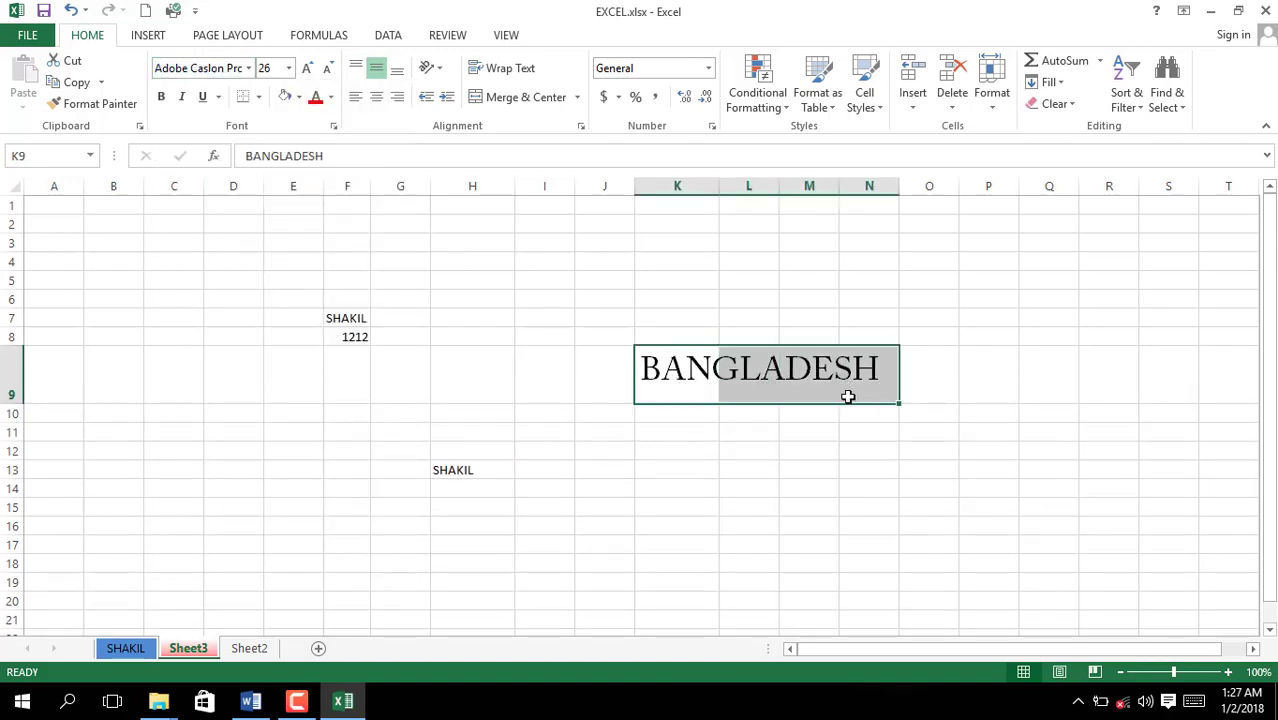
{"action": "left_click", "coordinate": [160, 99]}
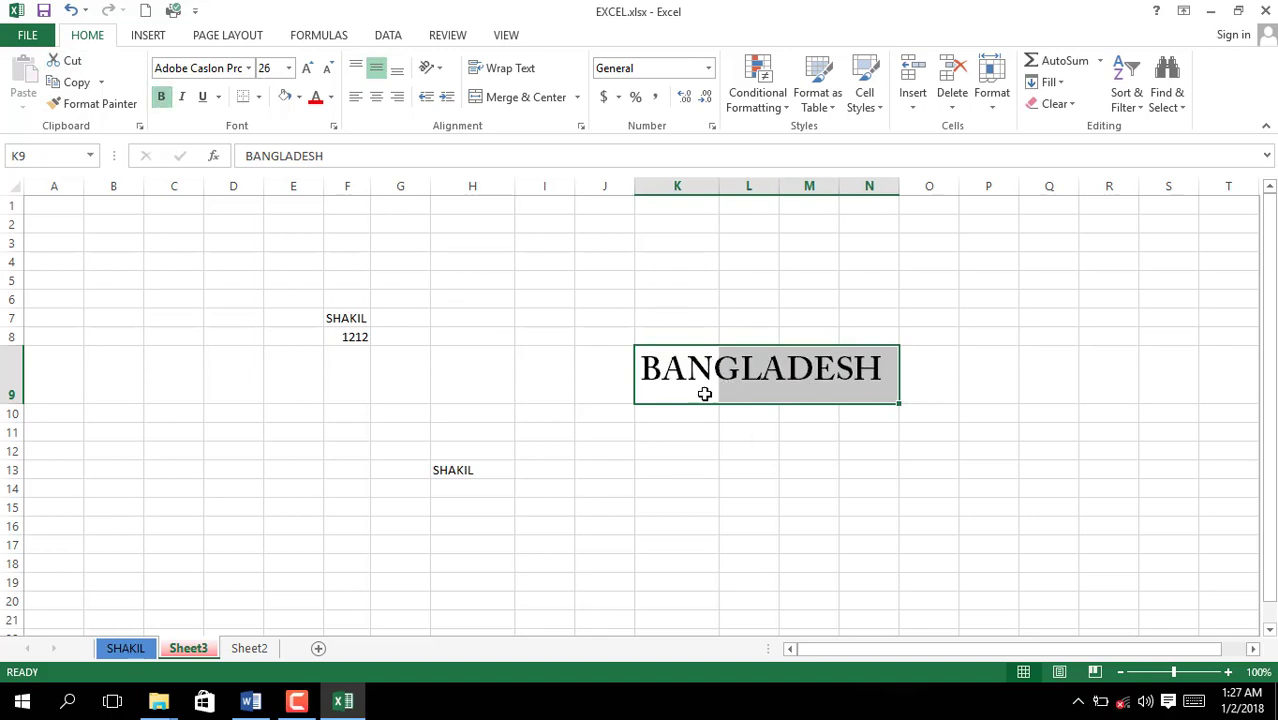
{"action": "left_click", "coordinate": [162, 98]}
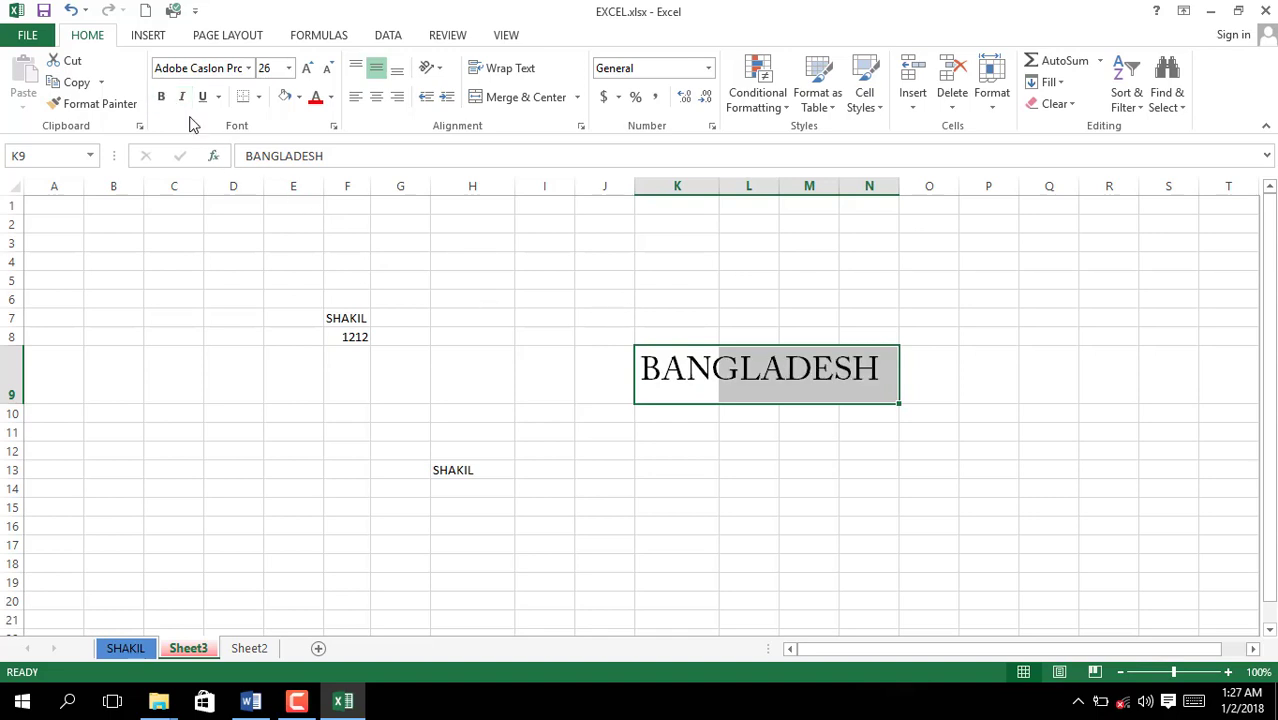
{"action": "left_click", "coordinate": [178, 100]}
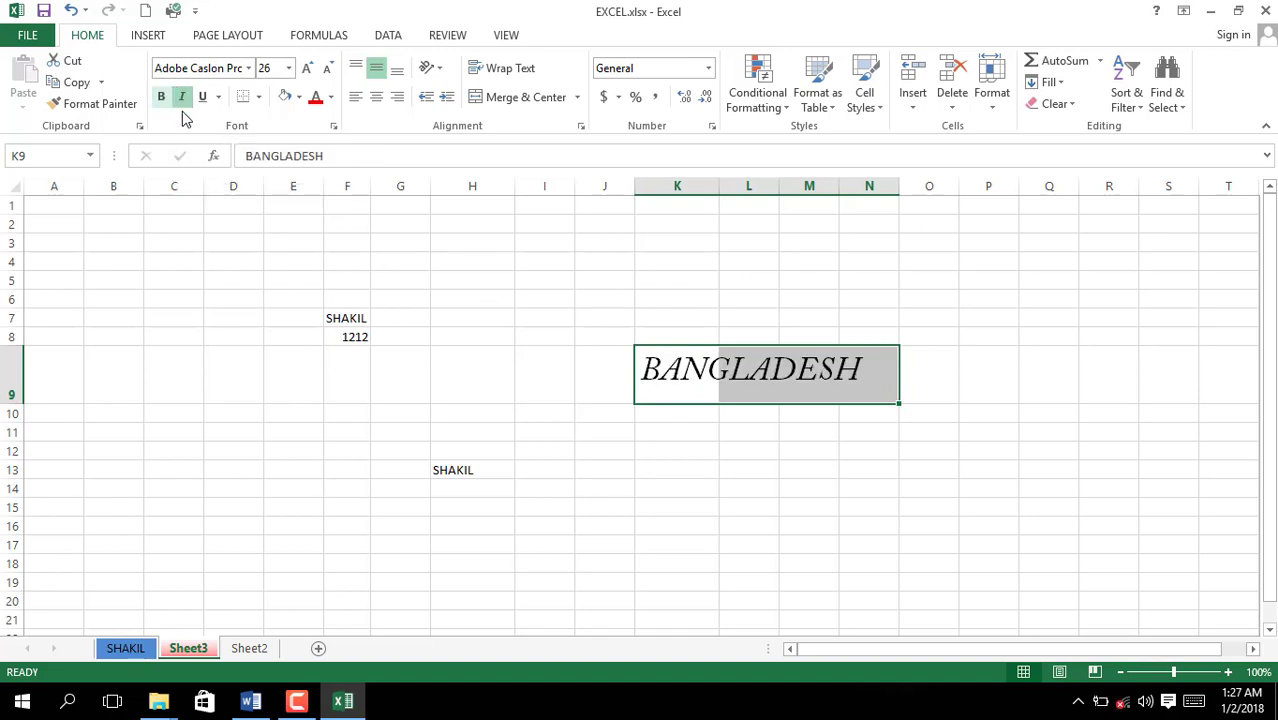
{"action": "left_click", "coordinate": [182, 98]}
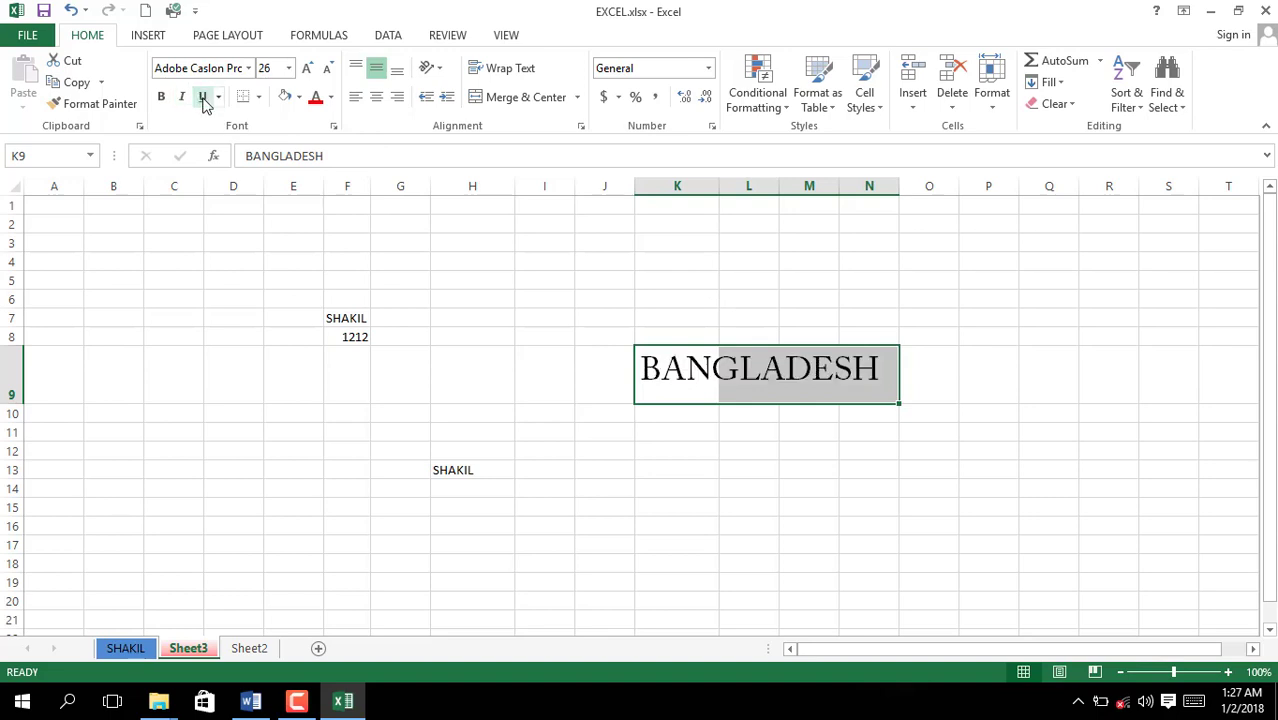
{"action": "left_click", "coordinate": [203, 98]}
{"action": "left_click", "coordinate": [204, 101]}
{"action": "scroll", "coordinate": [662, 416], "scroll_direction": "down", "scroll_amount": 4}
{"action": "scroll", "coordinate": [688, 442], "scroll_direction": "up", "scroll_amount": 4}
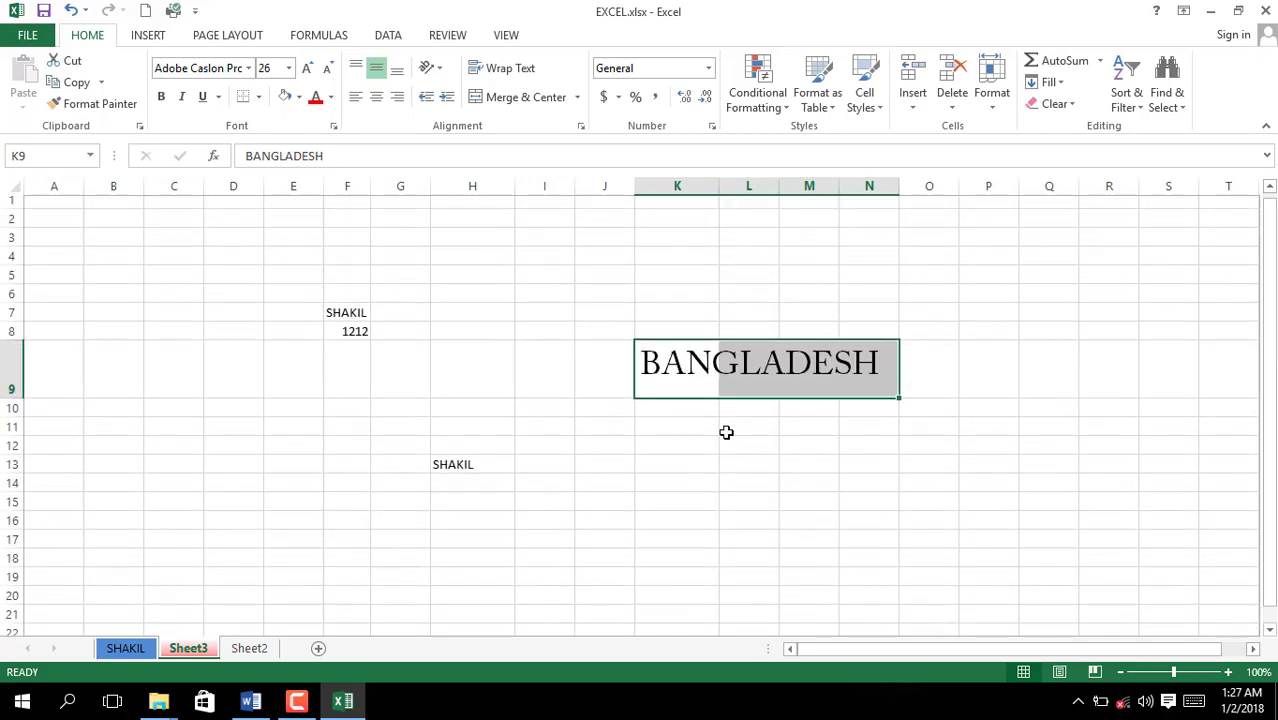
{"action": "scroll", "coordinate": [726, 432], "scroll_direction": "down", "scroll_amount": 4}
Apply All Borders to every cell in G20:Q30
{"action": "left_click", "coordinate": [402, 341]}
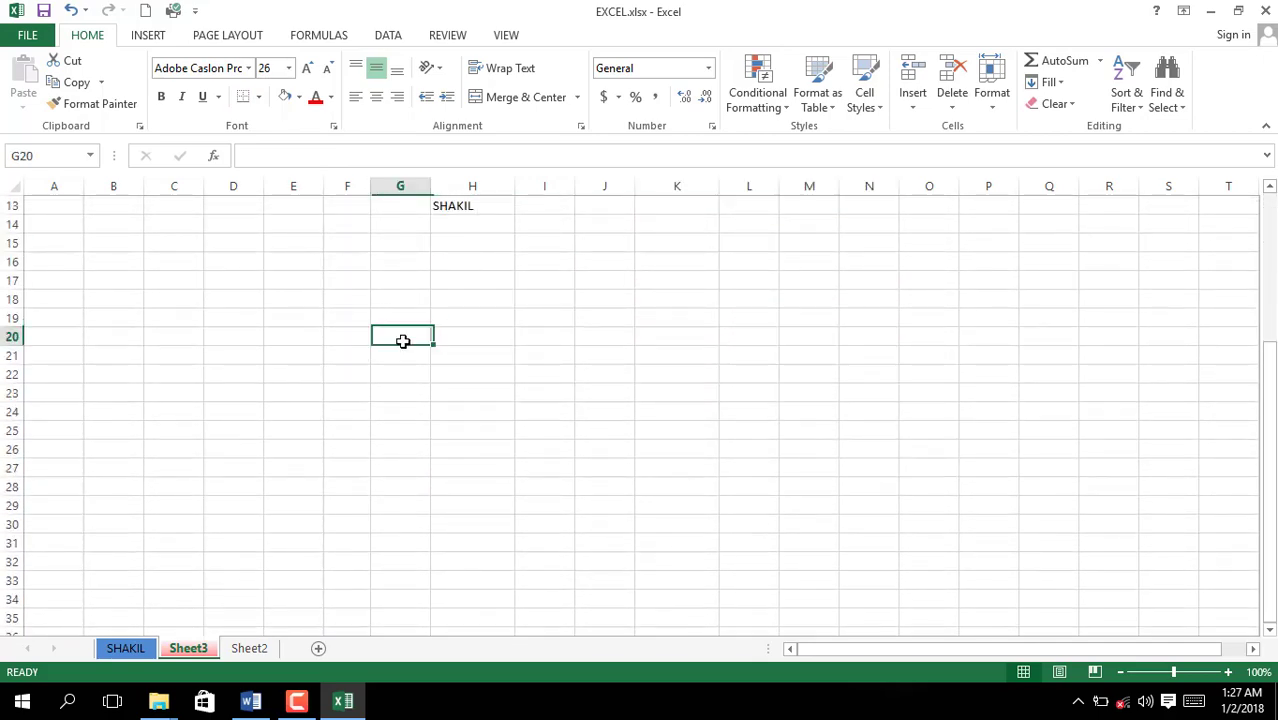
{"action": "left_click_drag", "start_coordinate": [402, 341], "coordinate": [1046, 524]}
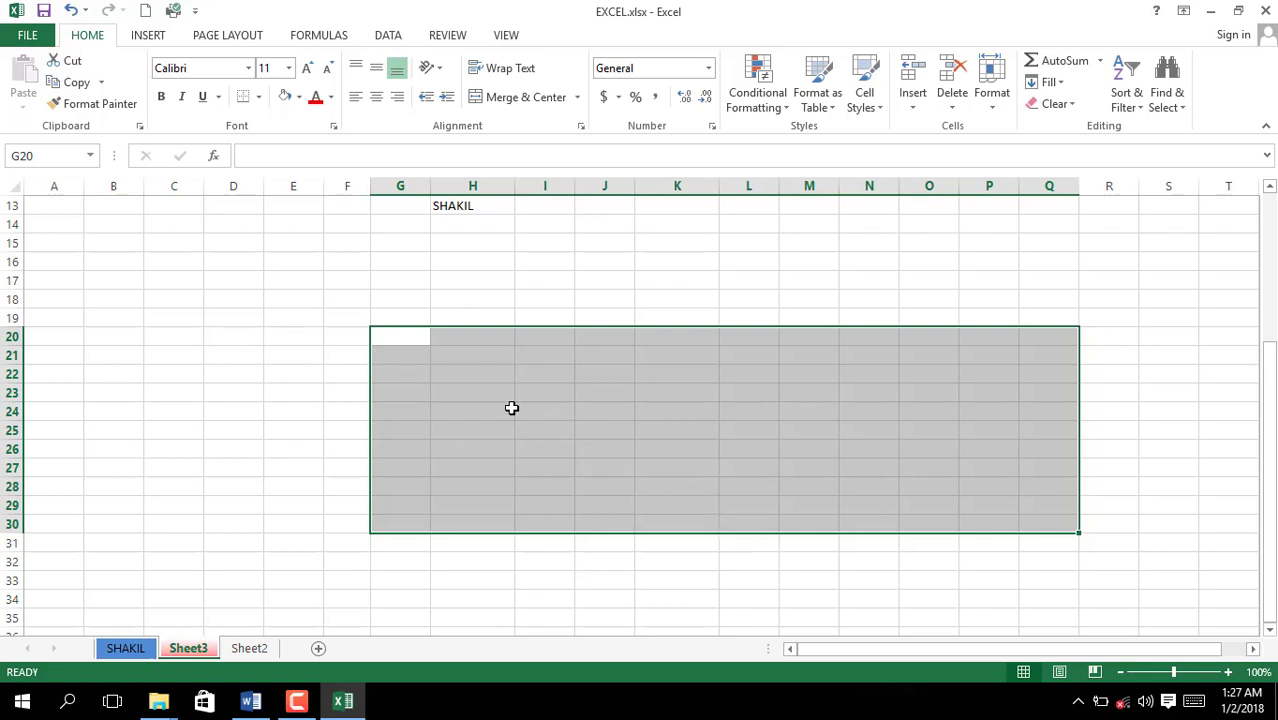
{"action": "left_click", "coordinate": [259, 97]}
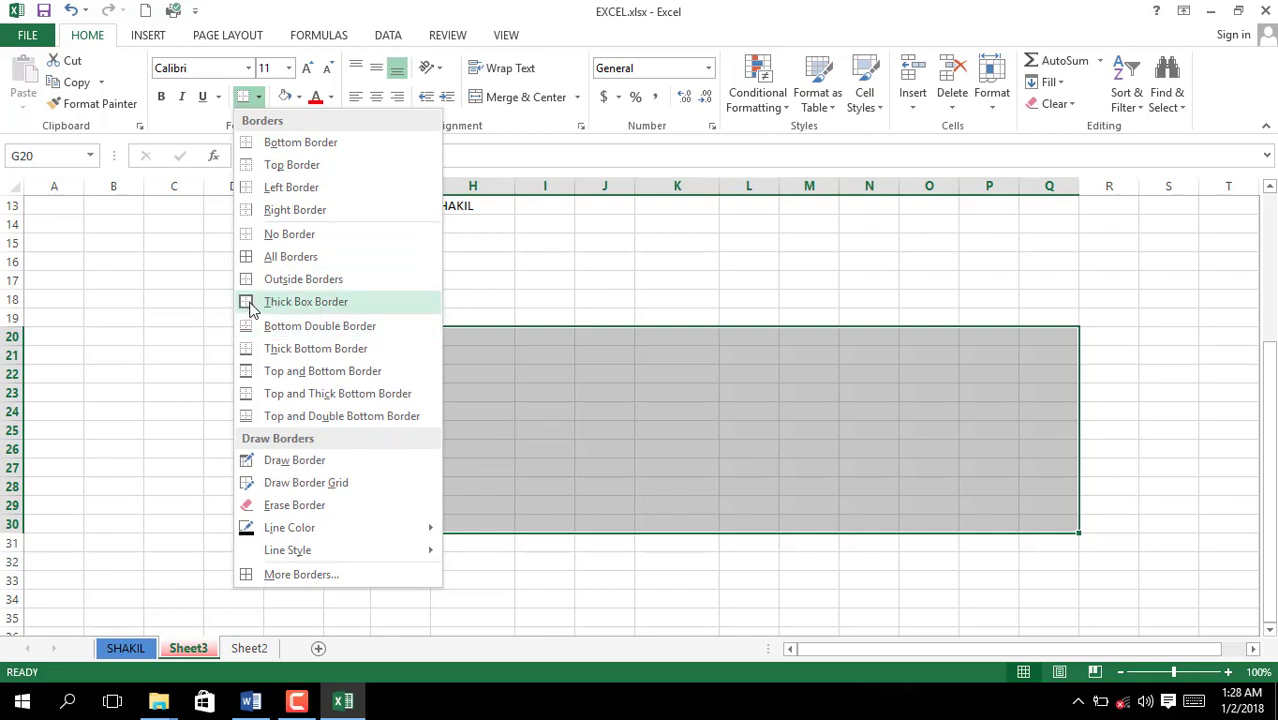
{"action": "left_click", "coordinate": [278, 258]}
{"action": "left_click", "coordinate": [471, 391]}
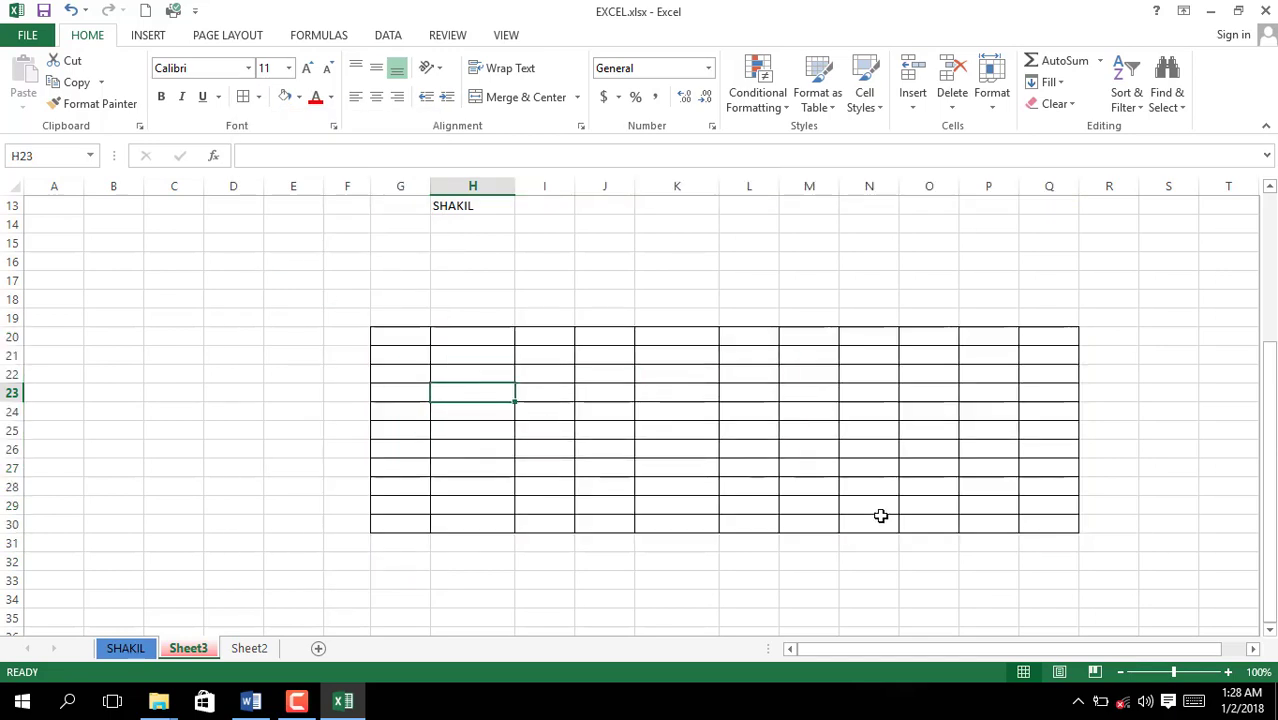
{"action": "left_click", "coordinate": [872, 520]}
Put a Thick Box Border around I23:M29
{"action": "left_click", "coordinate": [413, 336]}
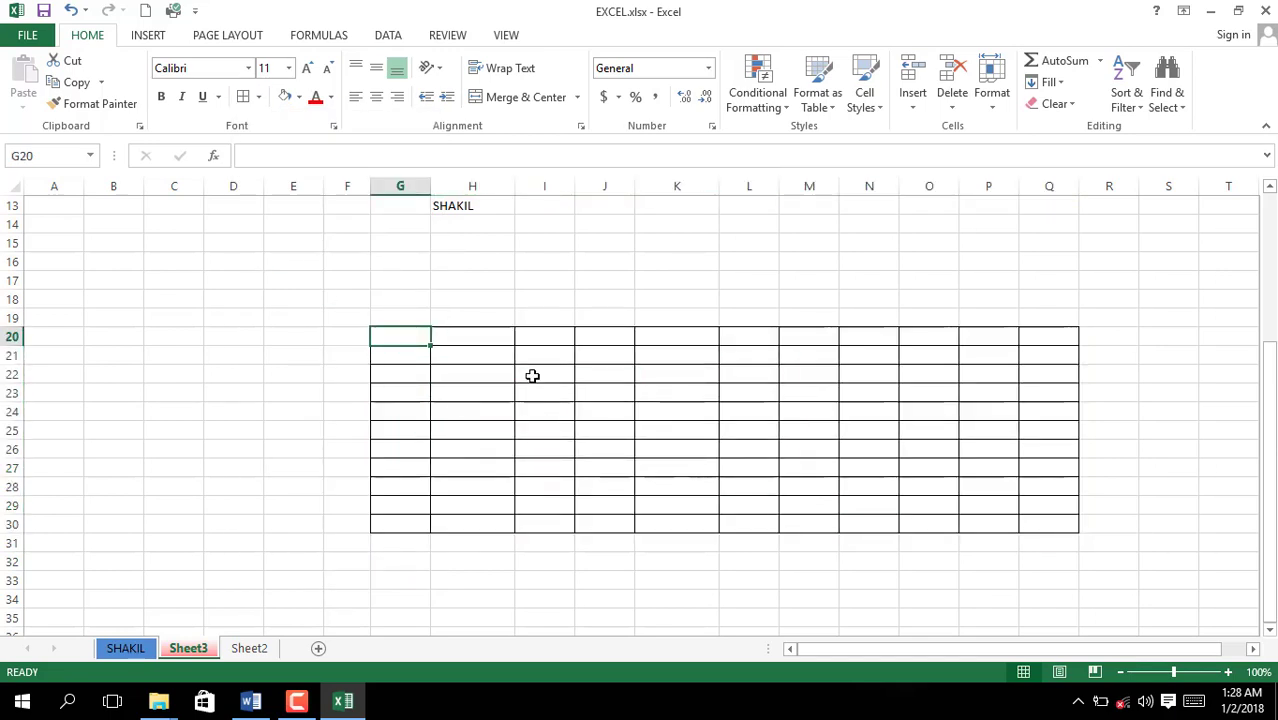
{"action": "left_click", "coordinate": [701, 473]}
{"action": "left_click_drag", "start_coordinate": [542, 388], "coordinate": [830, 505]}
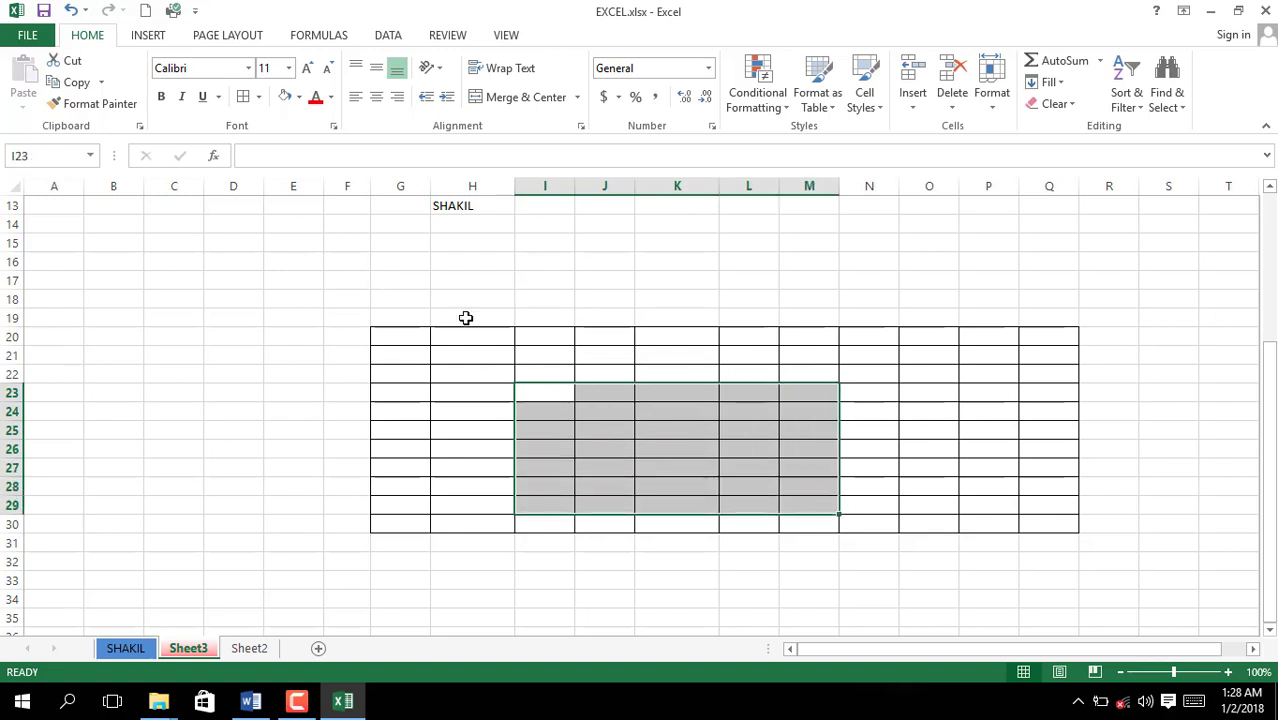
{"action": "left_click", "coordinate": [259, 97]}
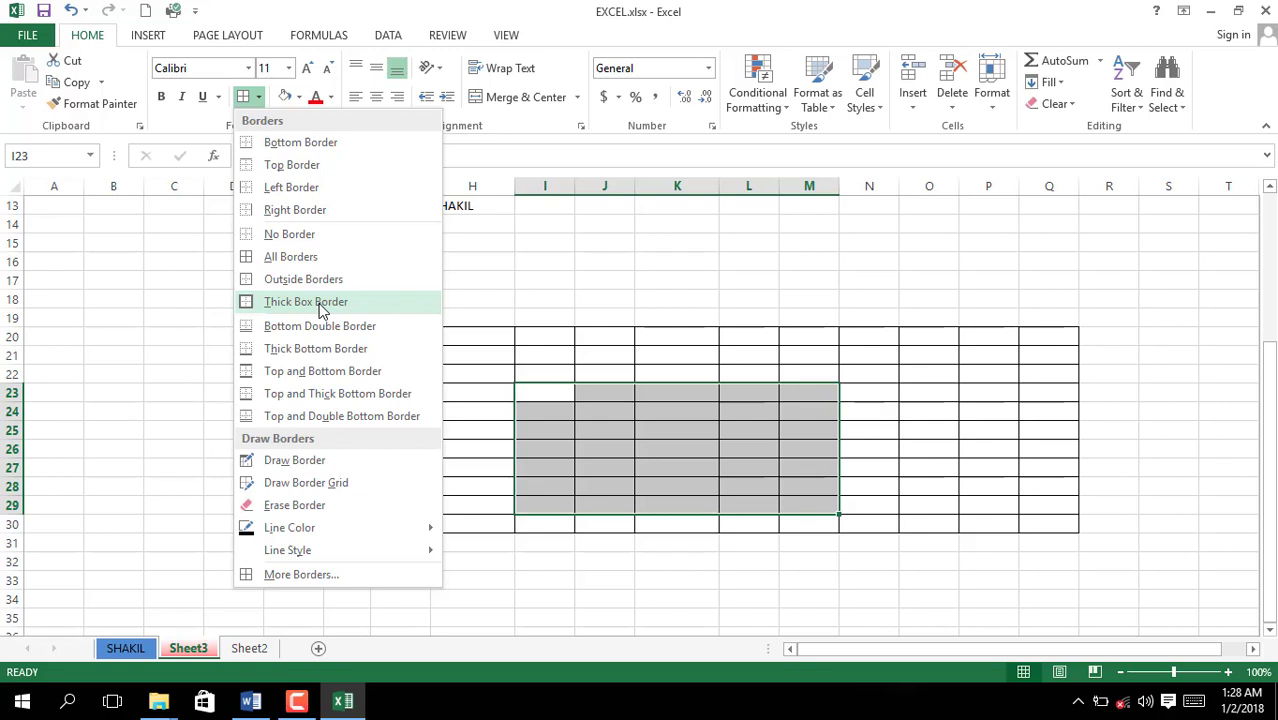
{"action": "left_click", "coordinate": [319, 304]}
{"action": "left_click", "coordinate": [680, 486]}
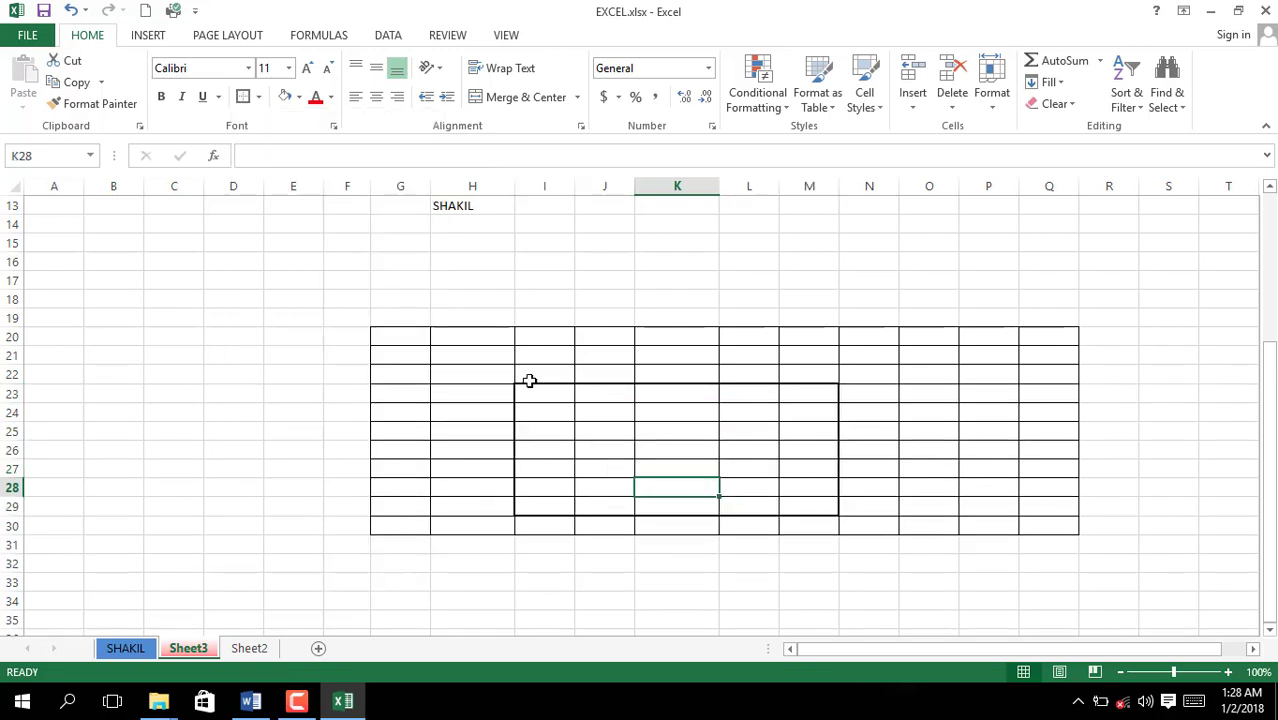
{"action": "left_click", "coordinate": [546, 442]}
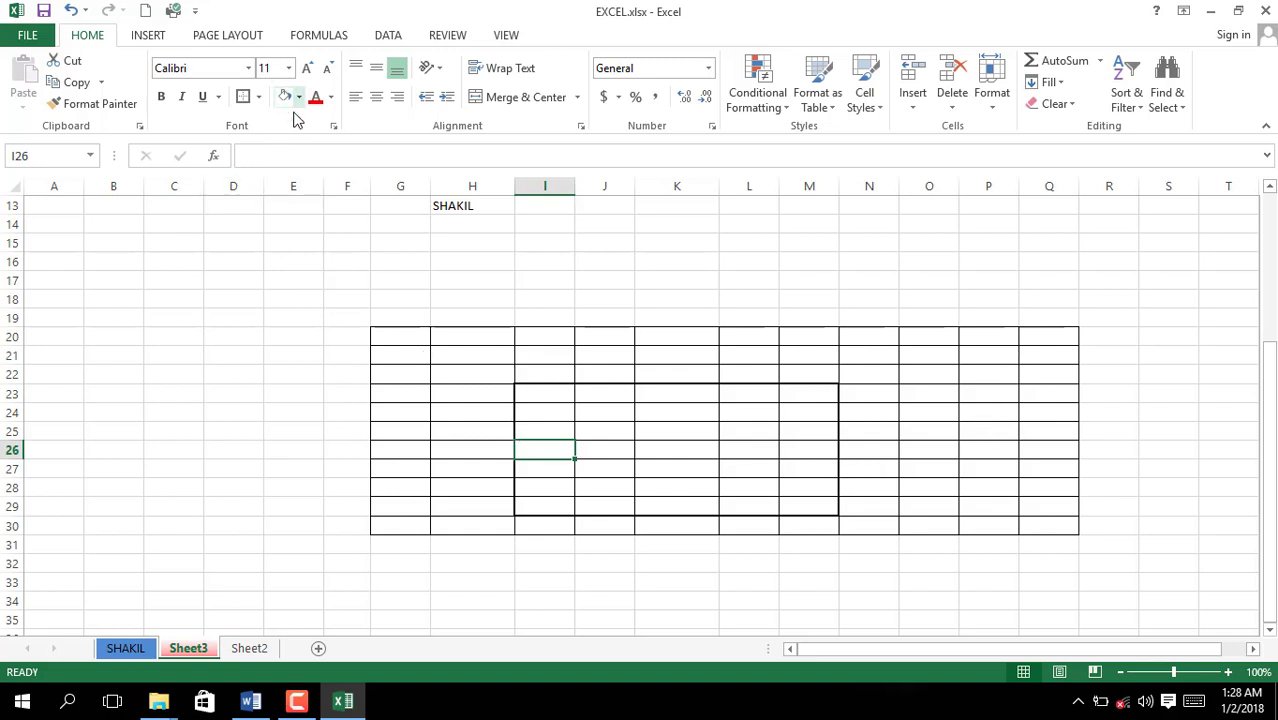
{"action": "left_click_drag", "start_coordinate": [376, 337], "coordinate": [1040, 523]}
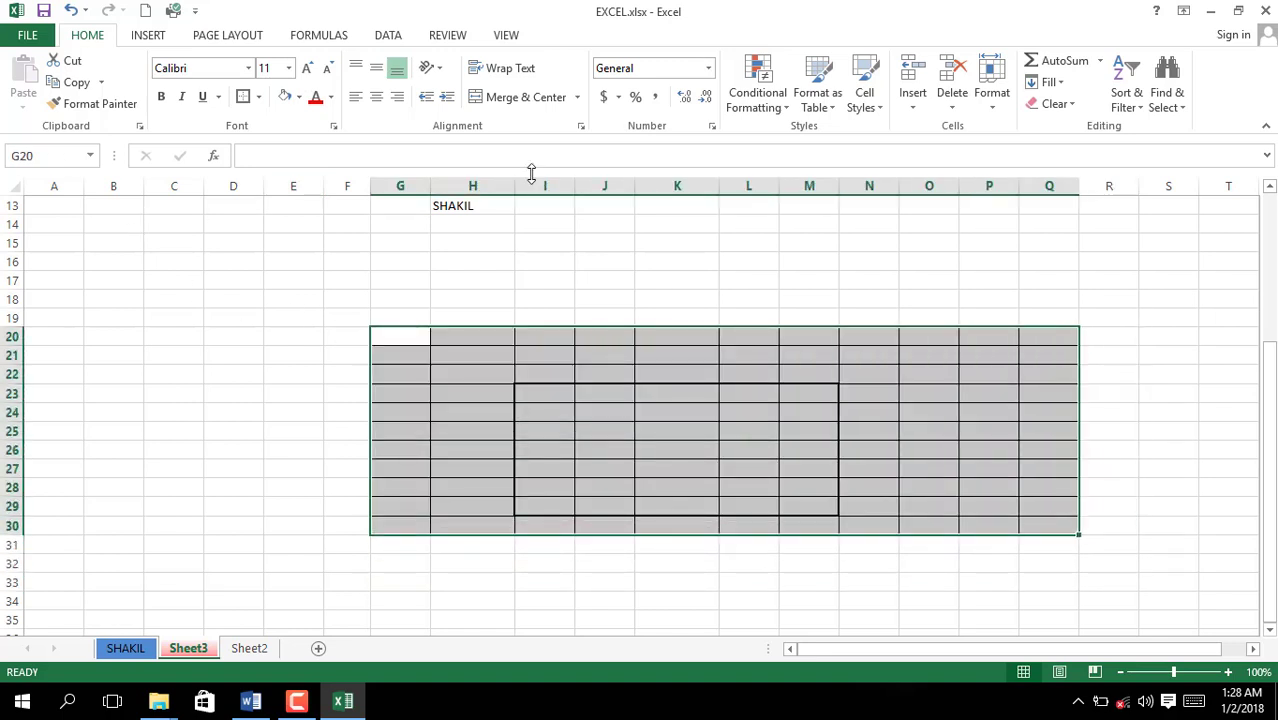
{"action": "left_click", "coordinate": [298, 100]}
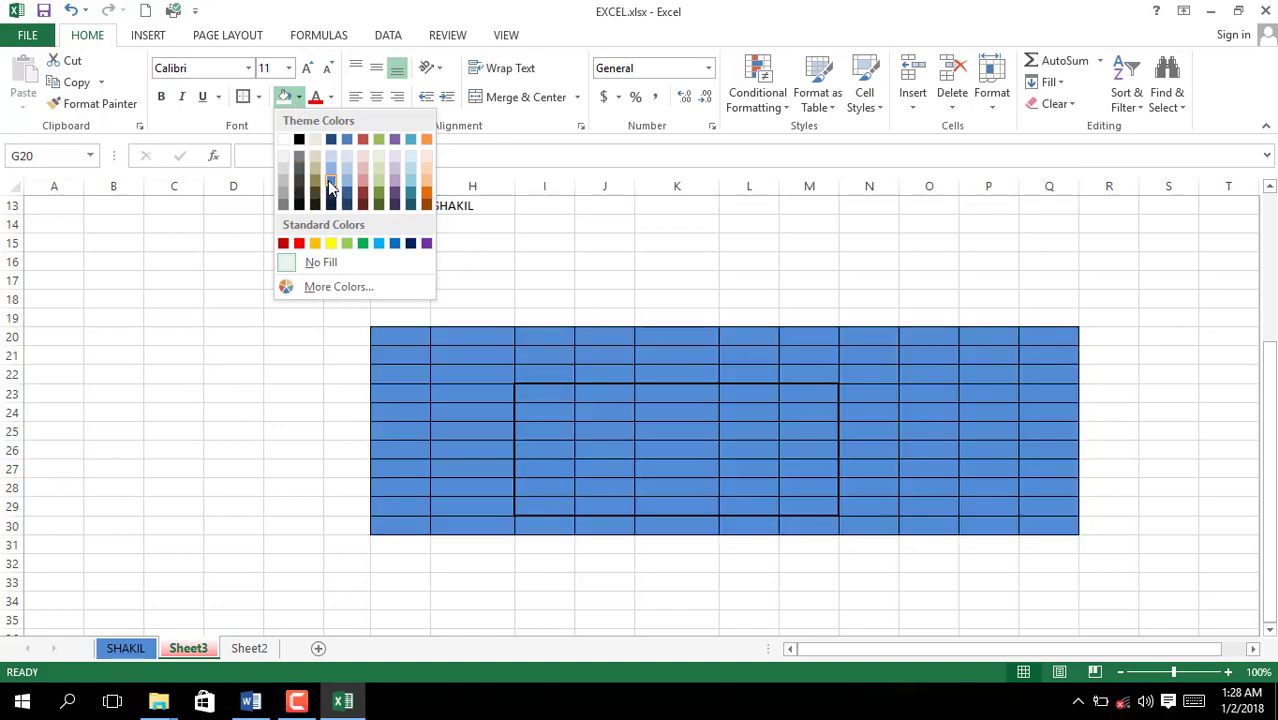
{"action": "left_click", "coordinate": [521, 338]}
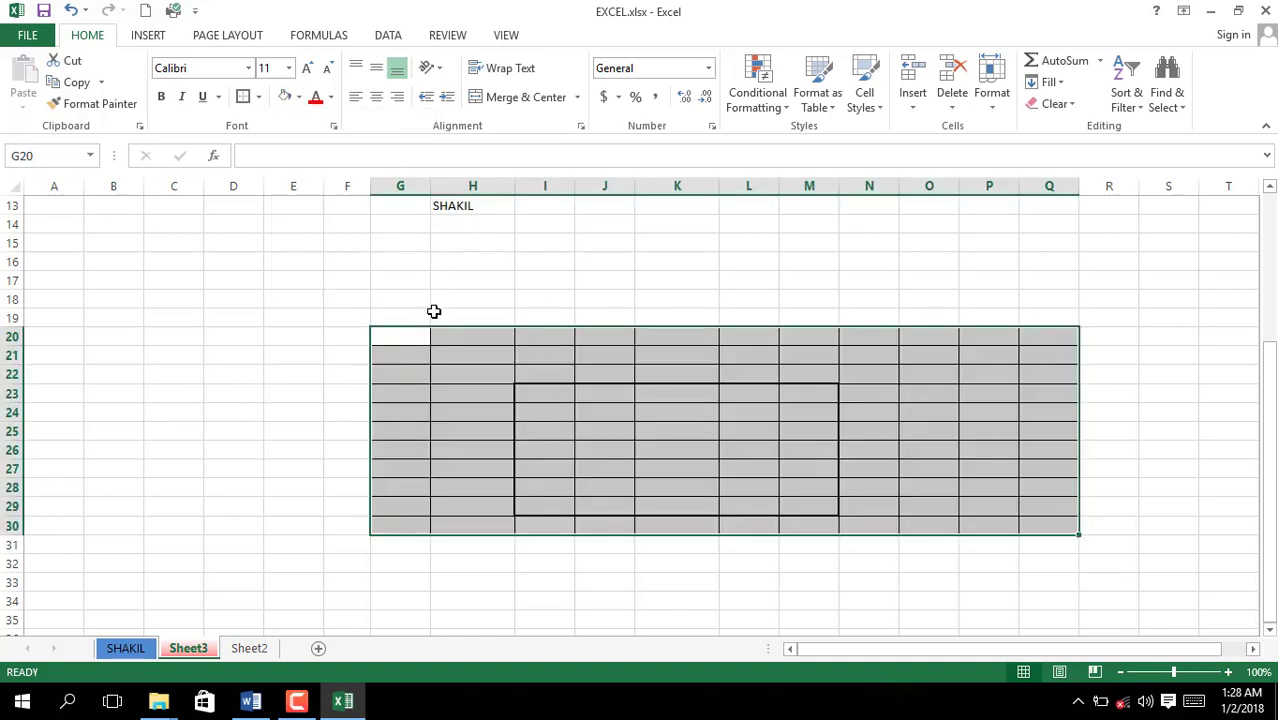
{"action": "scroll", "coordinate": [434, 311], "scroll_direction": "up", "scroll_amount": 4}
{"action": "left_click", "coordinate": [674, 365]}
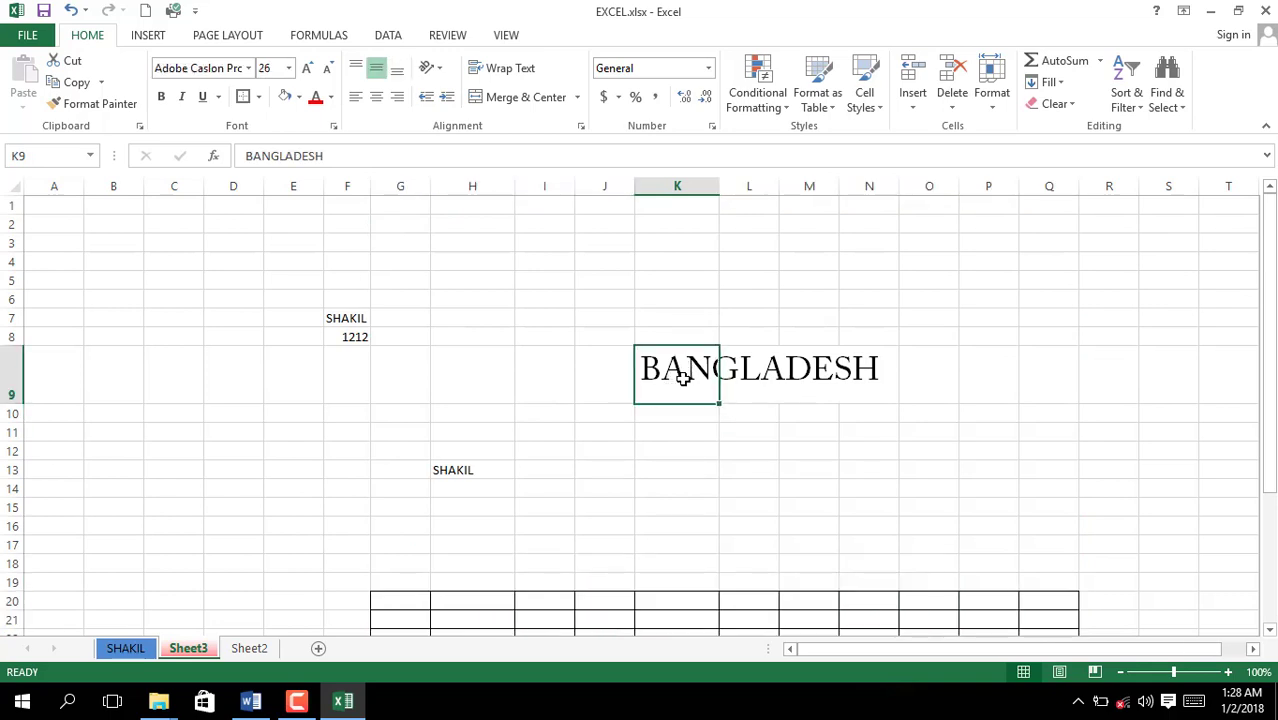
Color BANGLADESH in K9:N9 red and top-align it
{"action": "left_click_drag", "start_coordinate": [695, 390], "coordinate": [864, 394]}
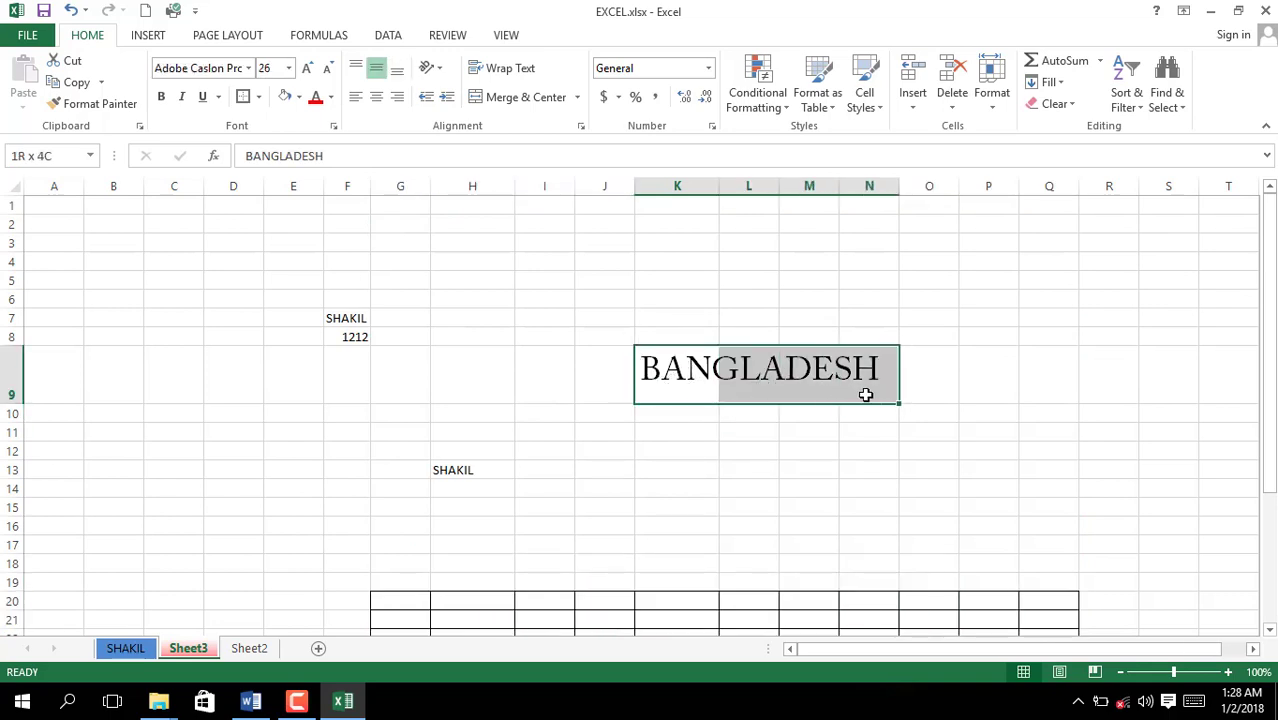
{"action": "left_click", "coordinate": [330, 97]}
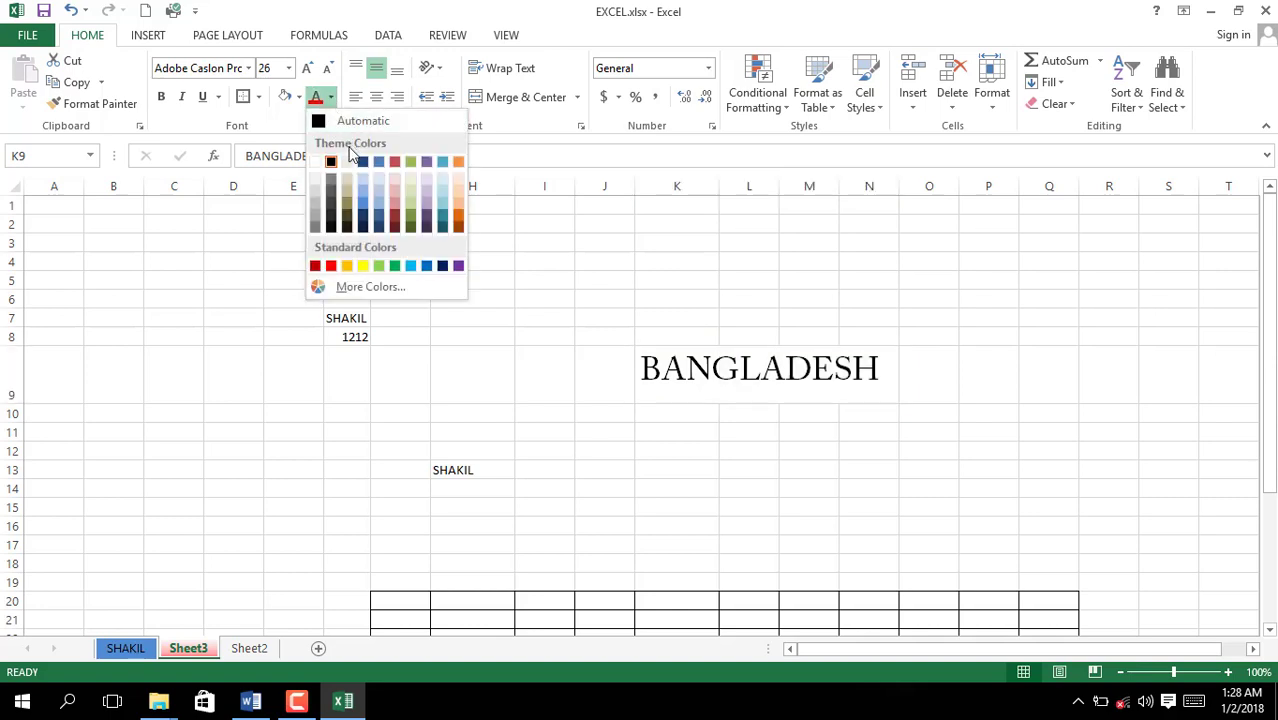
{"action": "left_click", "coordinate": [338, 267]}
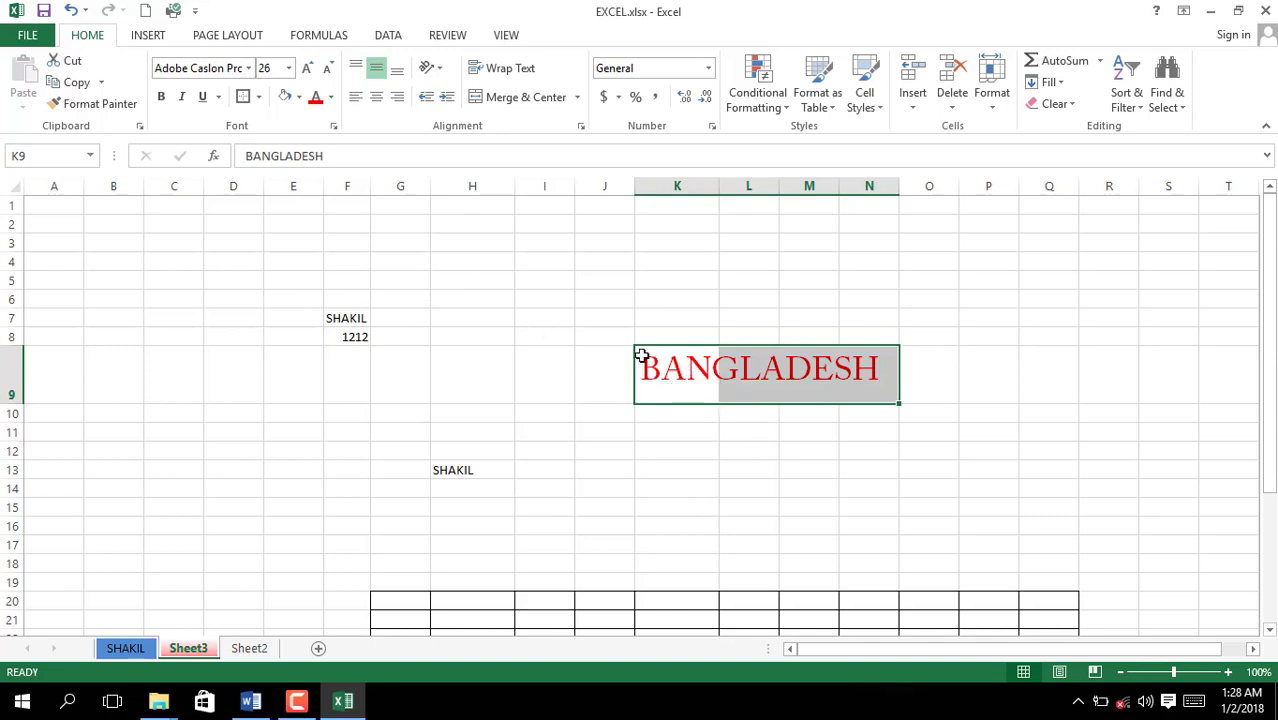
{"action": "left_click", "coordinate": [356, 68]}
Middle-align BANGLADESH vertically and, after trying center and right, left-align it
{"action": "left_click", "coordinate": [378, 72]}
{"action": "left_click", "coordinate": [370, 104]}
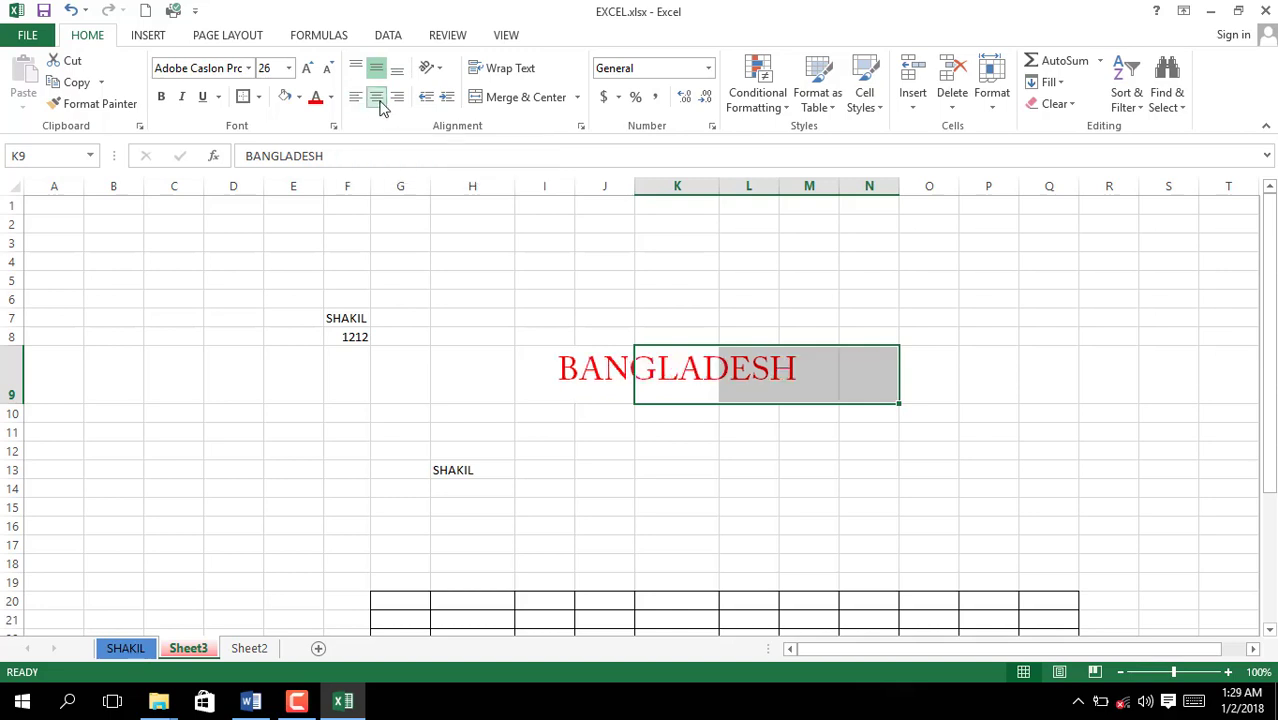
{"action": "left_click", "coordinate": [398, 102]}
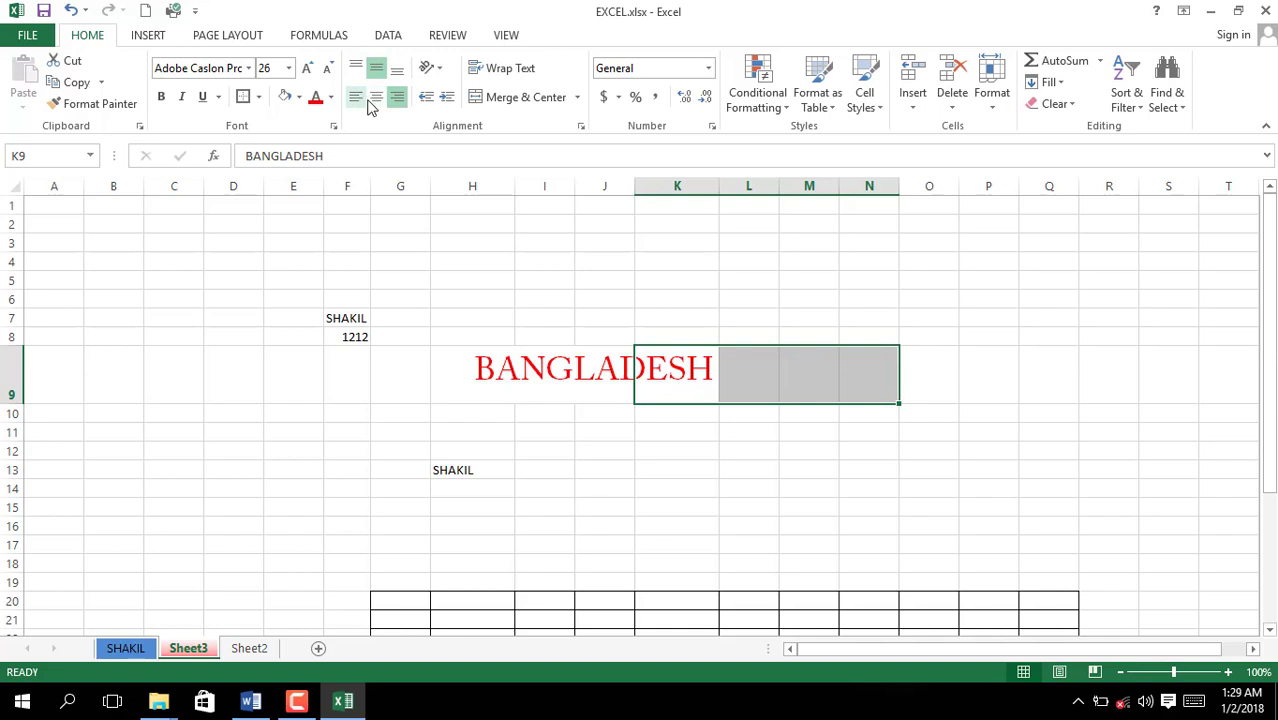
{"action": "left_click", "coordinate": [375, 100]}
{"action": "left_click", "coordinate": [358, 101]}
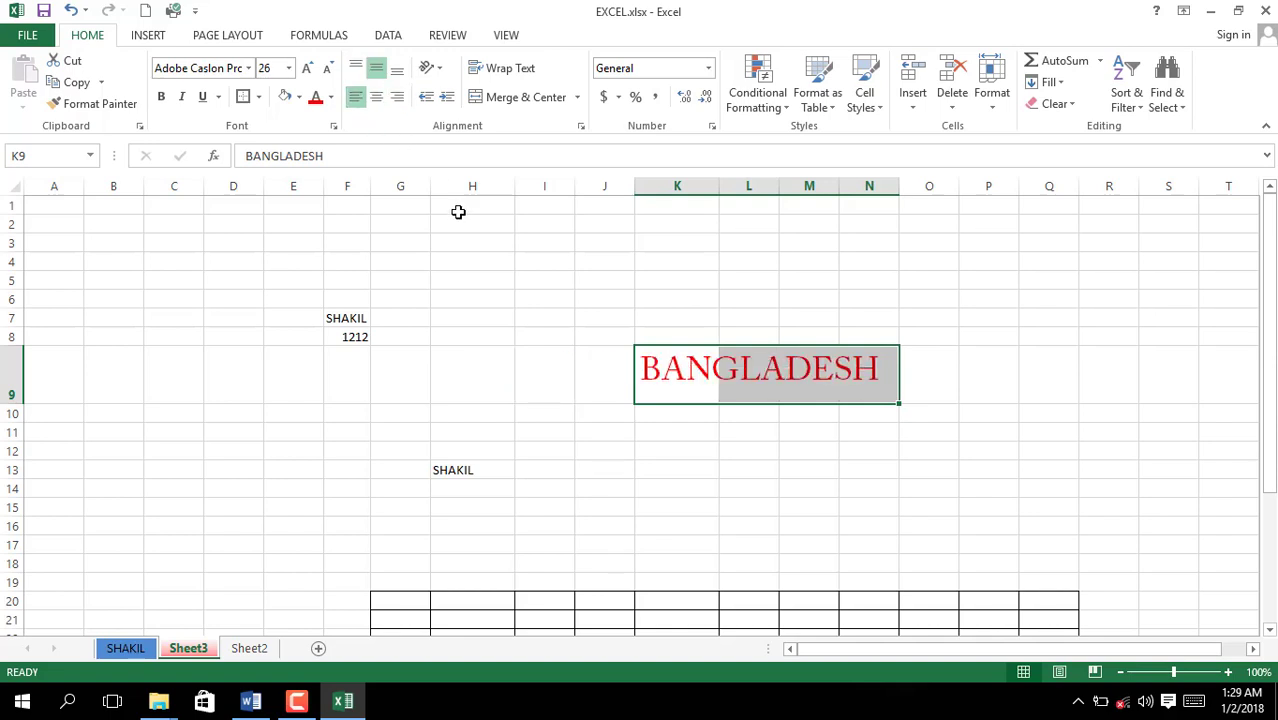
Angle BANGLADESH upward, view the result, then reselect K9:N9
{"action": "left_click", "coordinate": [435, 72]}
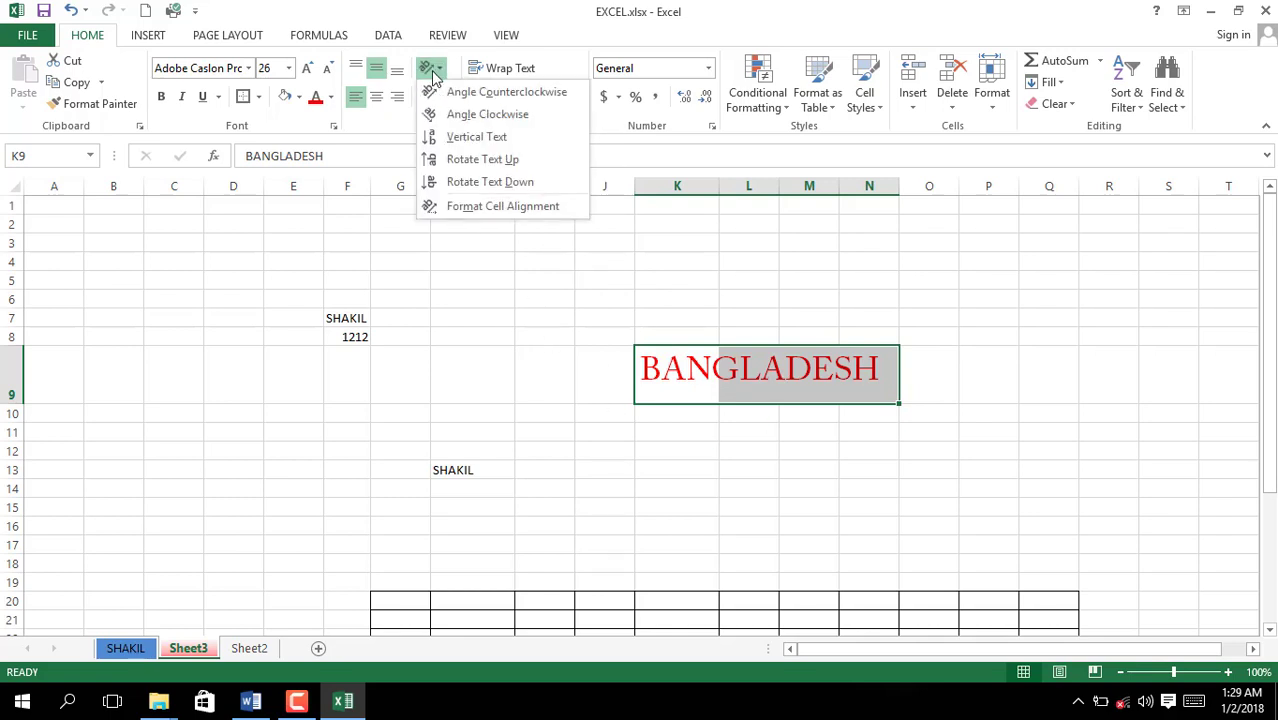
{"action": "left_click", "coordinate": [512, 100]}
{"action": "left_click", "coordinate": [818, 517]}
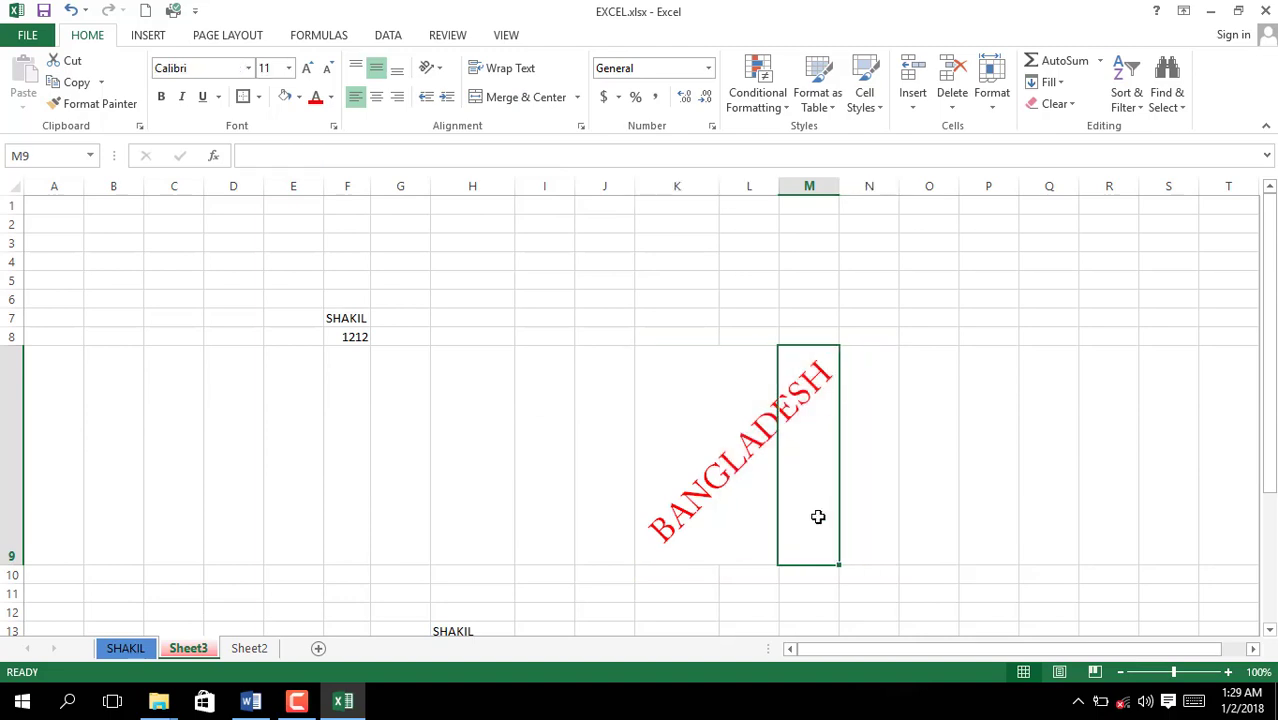
{"action": "left_click", "coordinate": [730, 503]}
{"action": "left_click", "coordinate": [670, 493]}
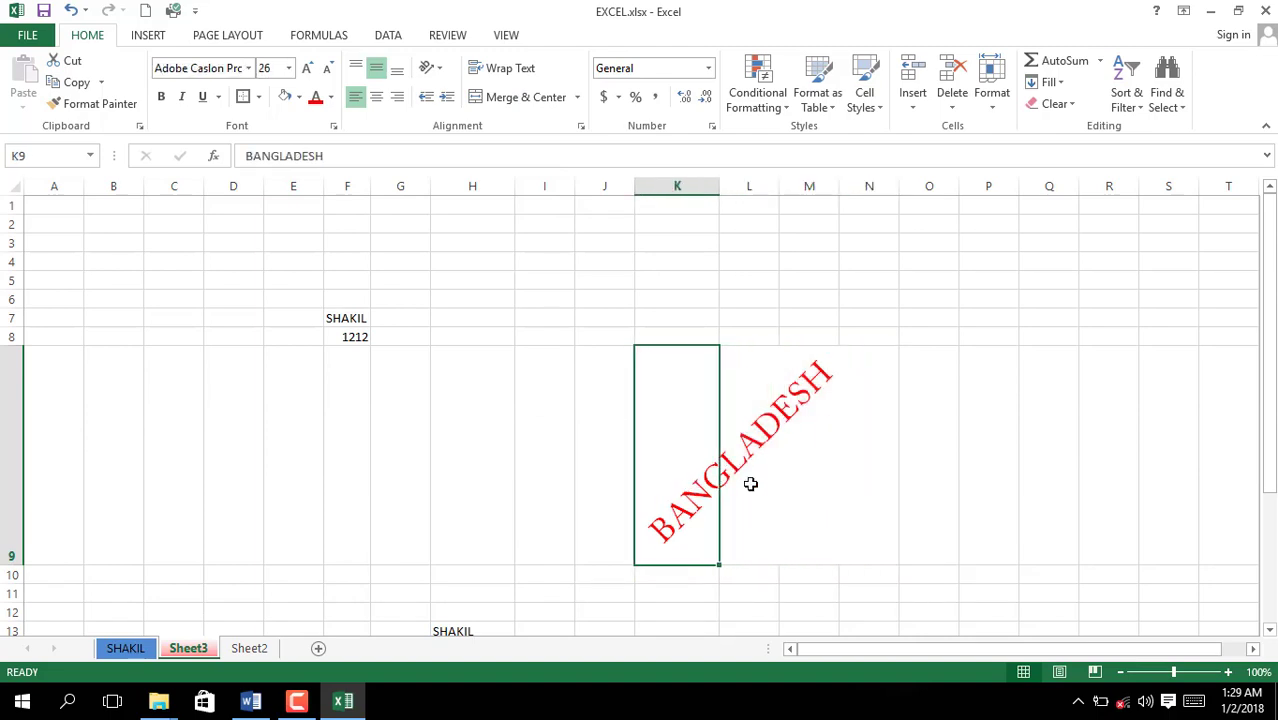
{"action": "left_click_drag", "start_coordinate": [750, 484], "coordinate": [842, 491]}
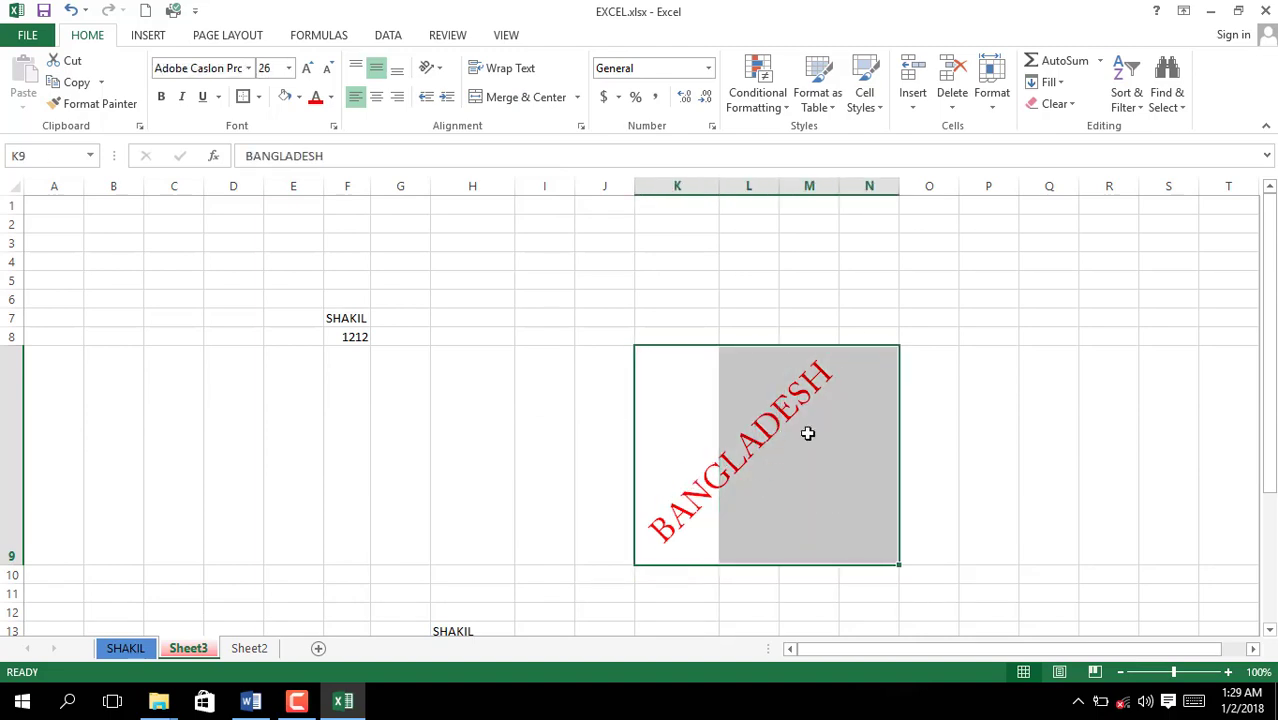
Try angling BANGLADESH downward, then stack it vertically as Vertical Text
{"action": "left_click", "coordinate": [432, 68]}
{"action": "left_click", "coordinate": [468, 113]}
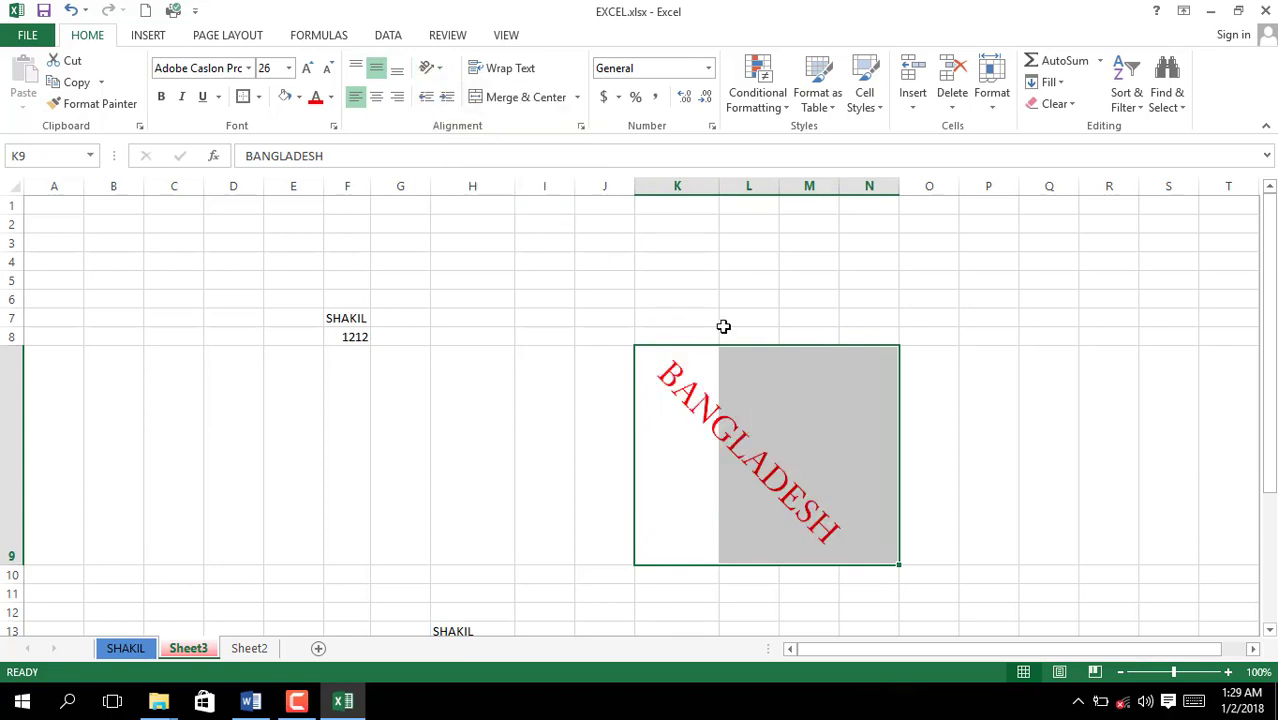
{"action": "left_click", "coordinate": [432, 68]}
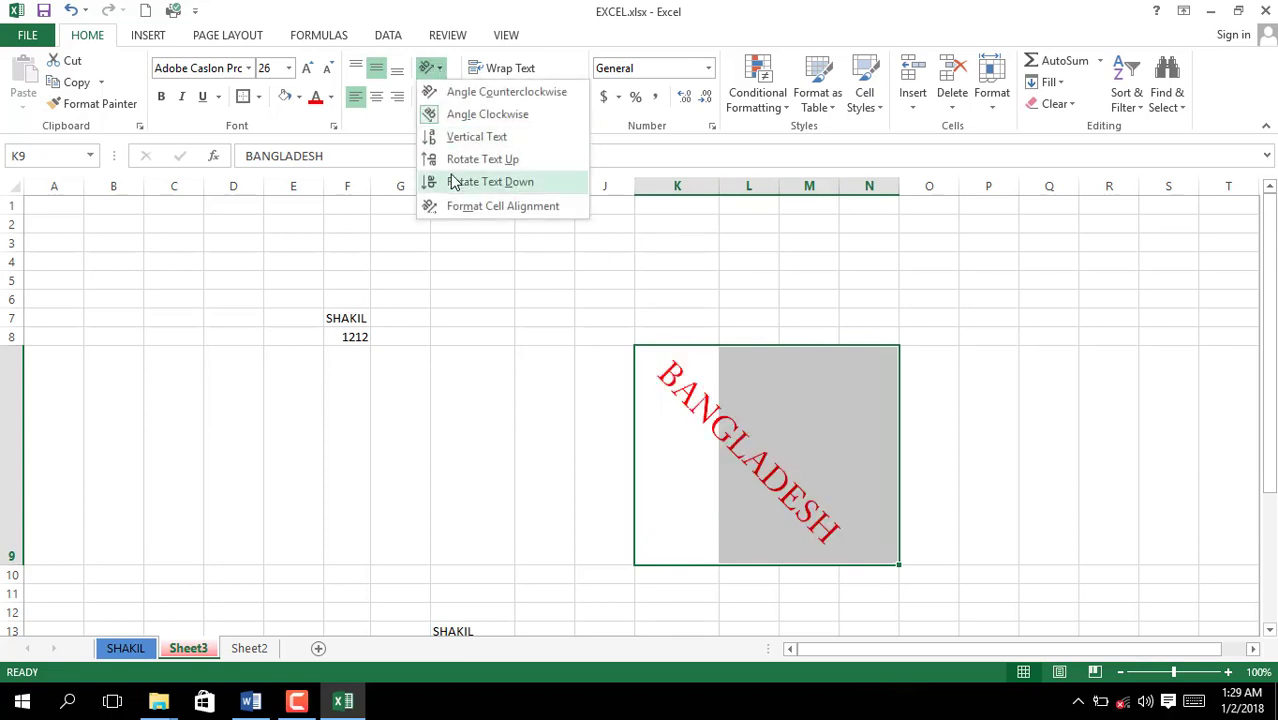
{"action": "left_click", "coordinate": [458, 137]}
{"action": "scroll", "coordinate": [747, 460], "scroll_direction": "down", "scroll_amount": 4}
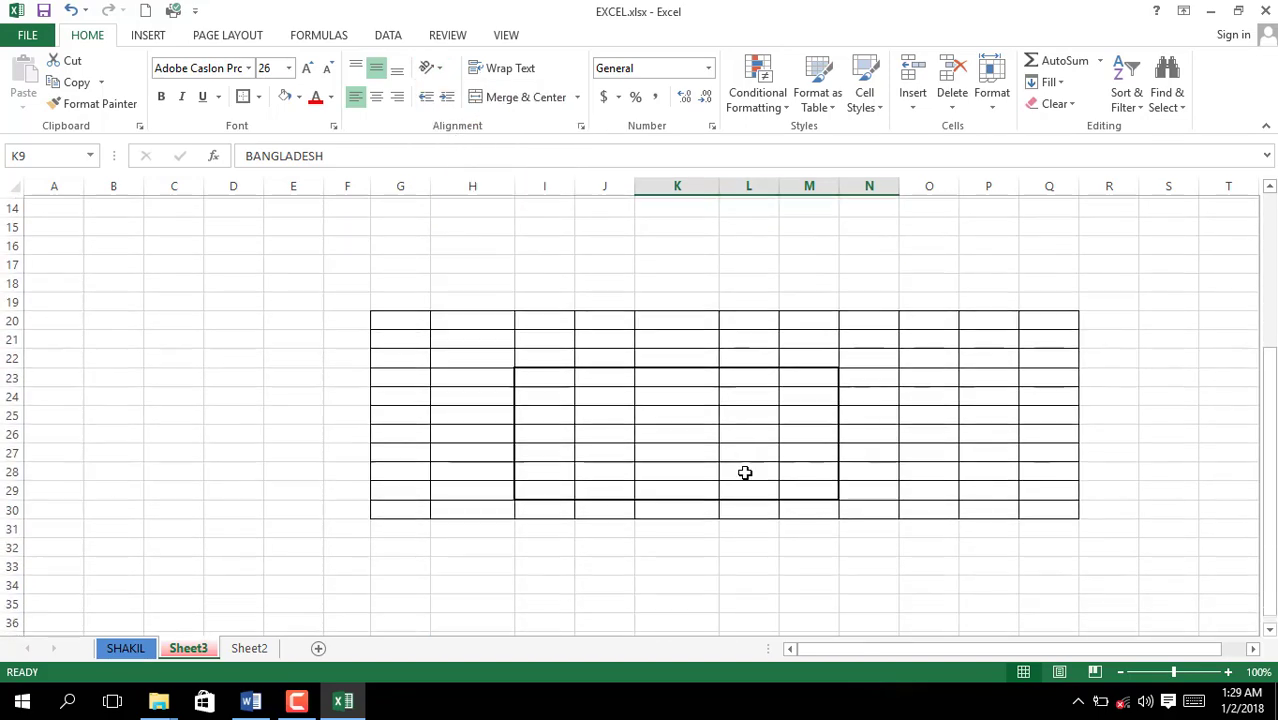
{"action": "scroll", "coordinate": [749, 468], "scroll_direction": "up", "scroll_amount": 3}
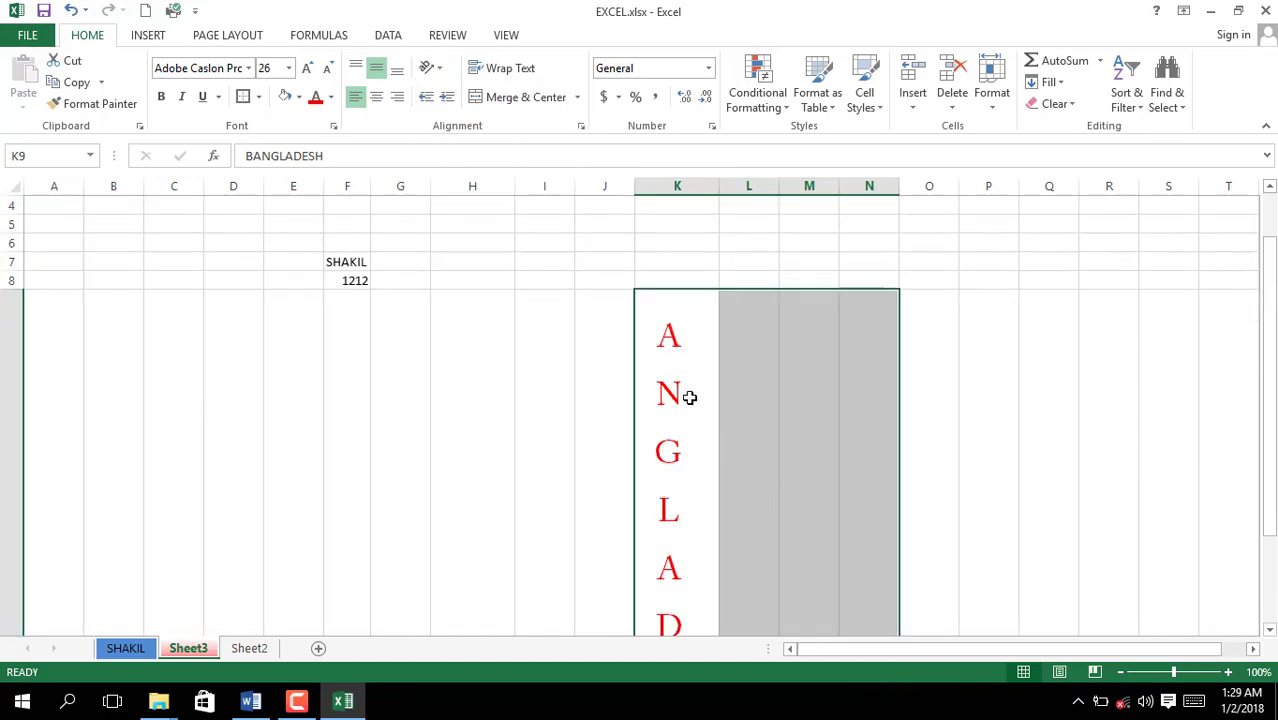
Rotate BANGLADESH up, then turn the rotation off so it reads horizontally
{"action": "left_click", "coordinate": [432, 68]}
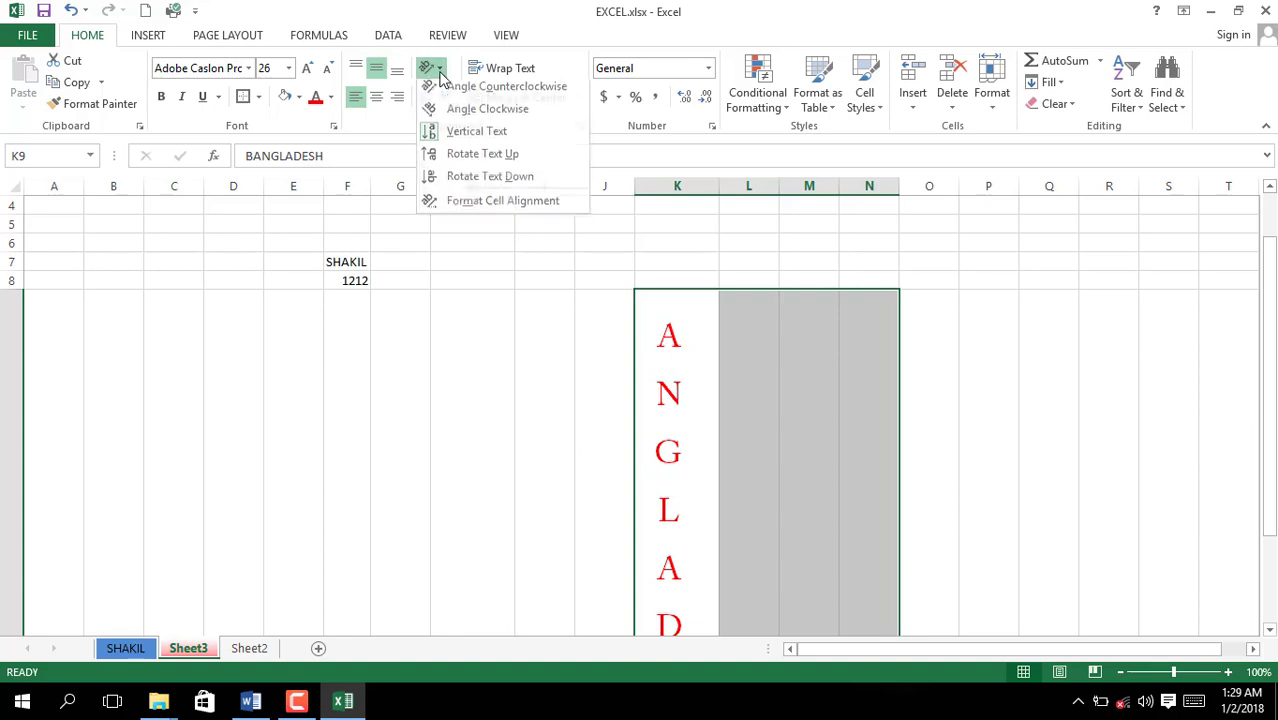
{"action": "left_click", "coordinate": [480, 160]}
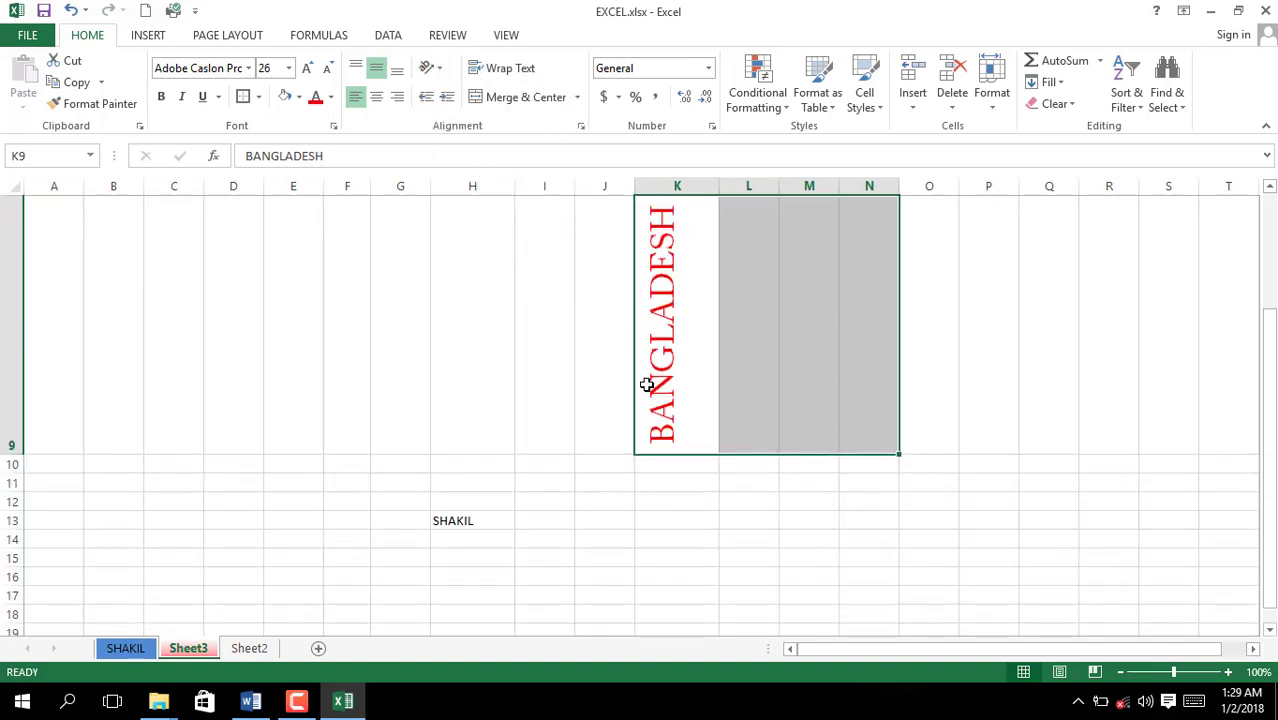
{"action": "left_click", "coordinate": [432, 68]}
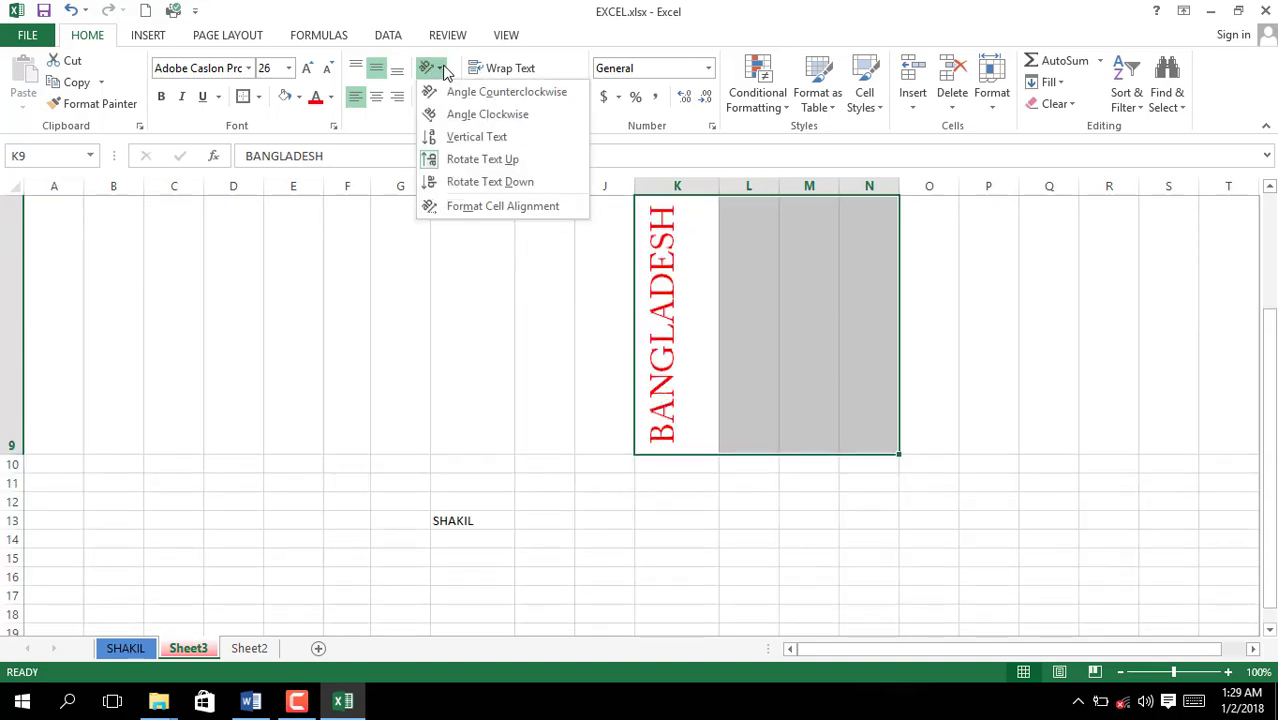
{"action": "left_click", "coordinate": [470, 162]}
{"action": "scroll", "coordinate": [781, 372], "scroll_direction": "up", "scroll_amount": 2}
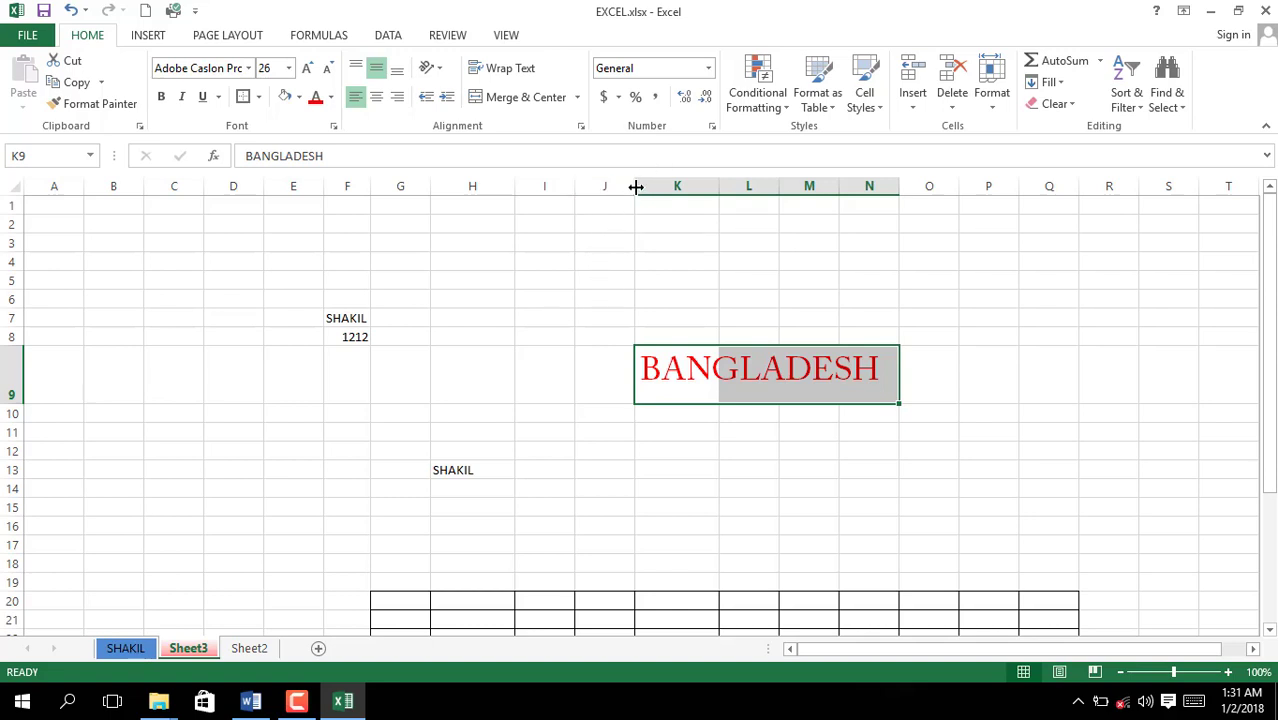
Widen column J and make row 1 several times taller
{"action": "left_click_drag", "start_coordinate": [636, 187], "coordinate": [701, 188]}
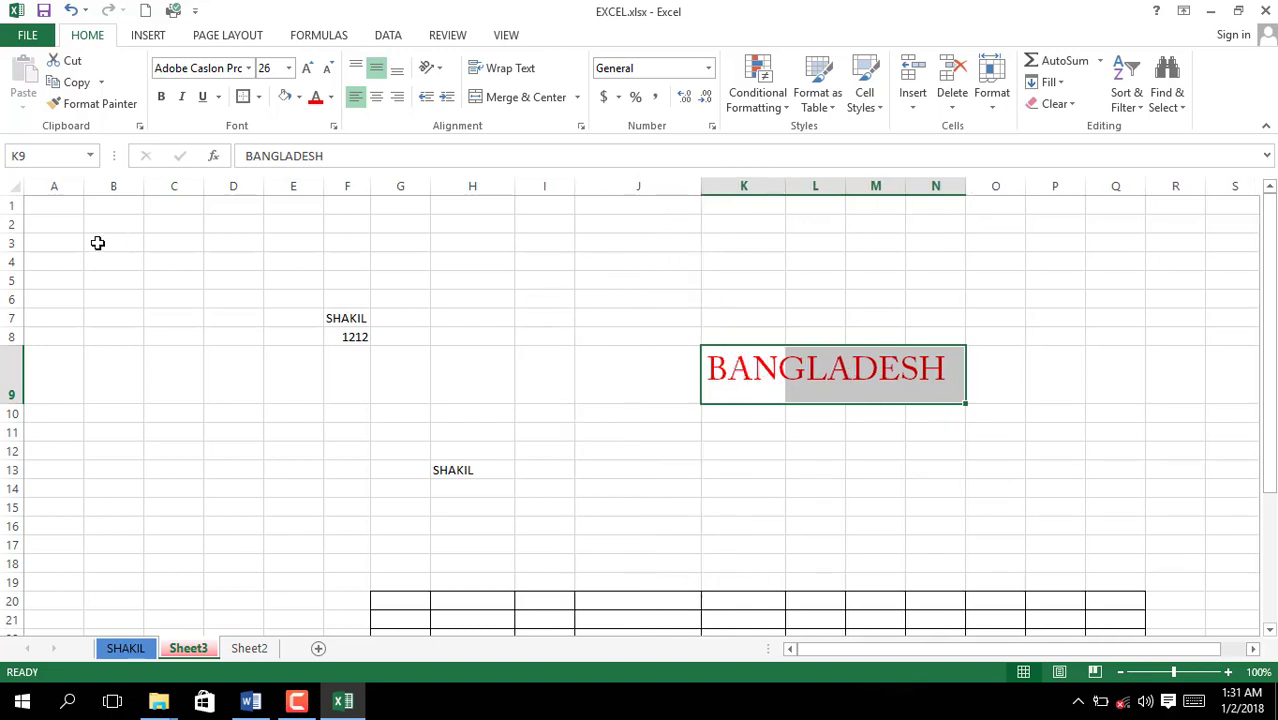
{"action": "left_click", "coordinate": [226, 207]}
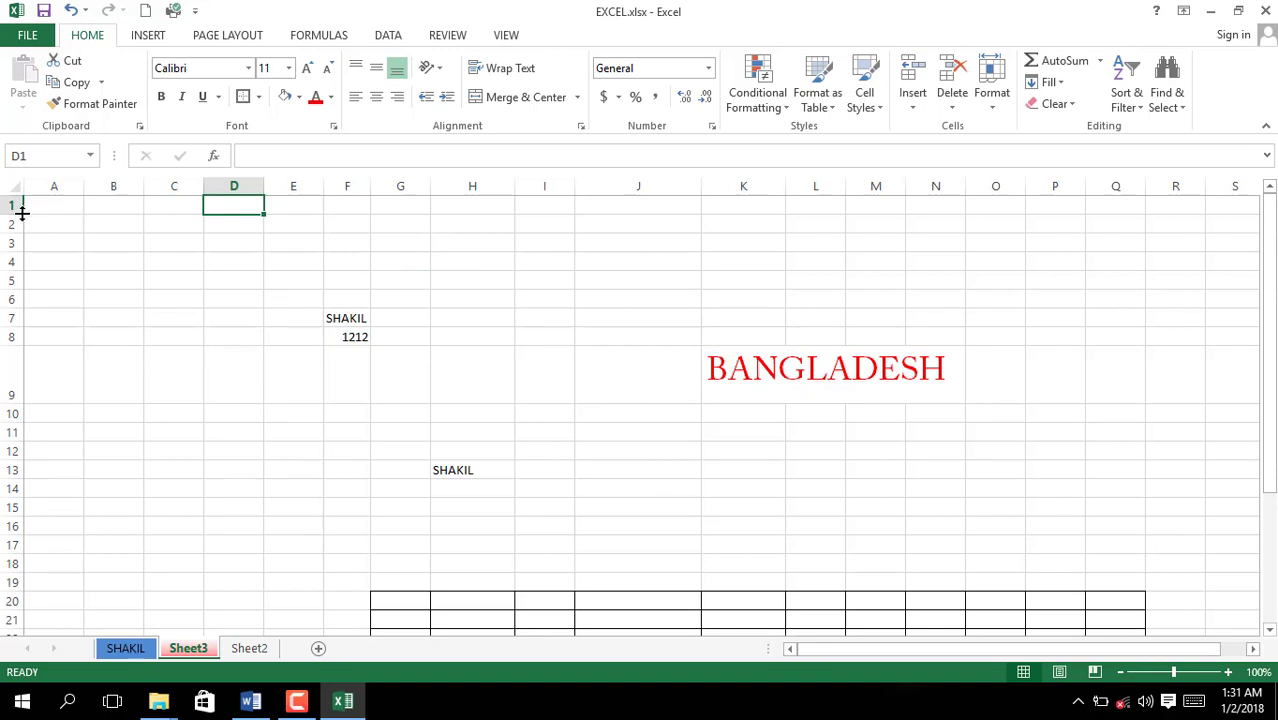
{"action": "left_click_drag", "start_coordinate": [22, 213], "coordinate": [18, 249]}
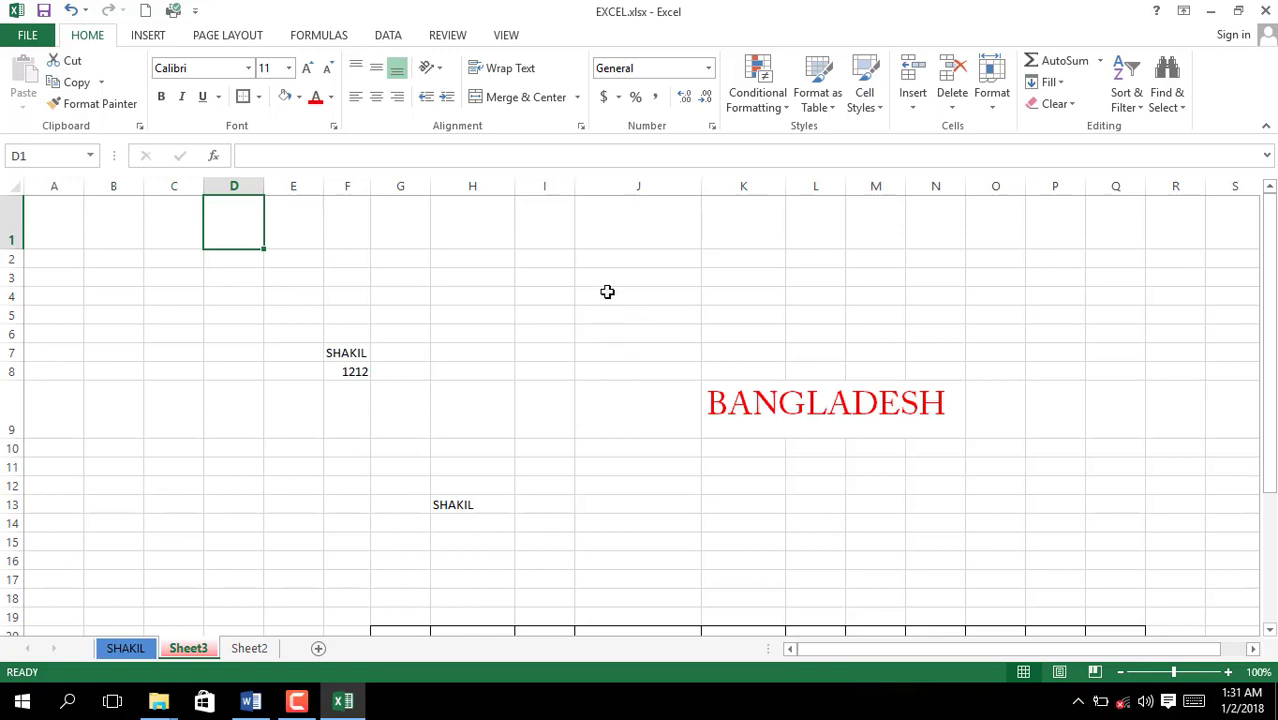
Select J5, then the BANGLADESH block across row 9
{"action": "left_click_drag", "start_coordinate": [628, 277], "coordinate": [628, 314]}
{"action": "left_click", "coordinate": [628, 314]}
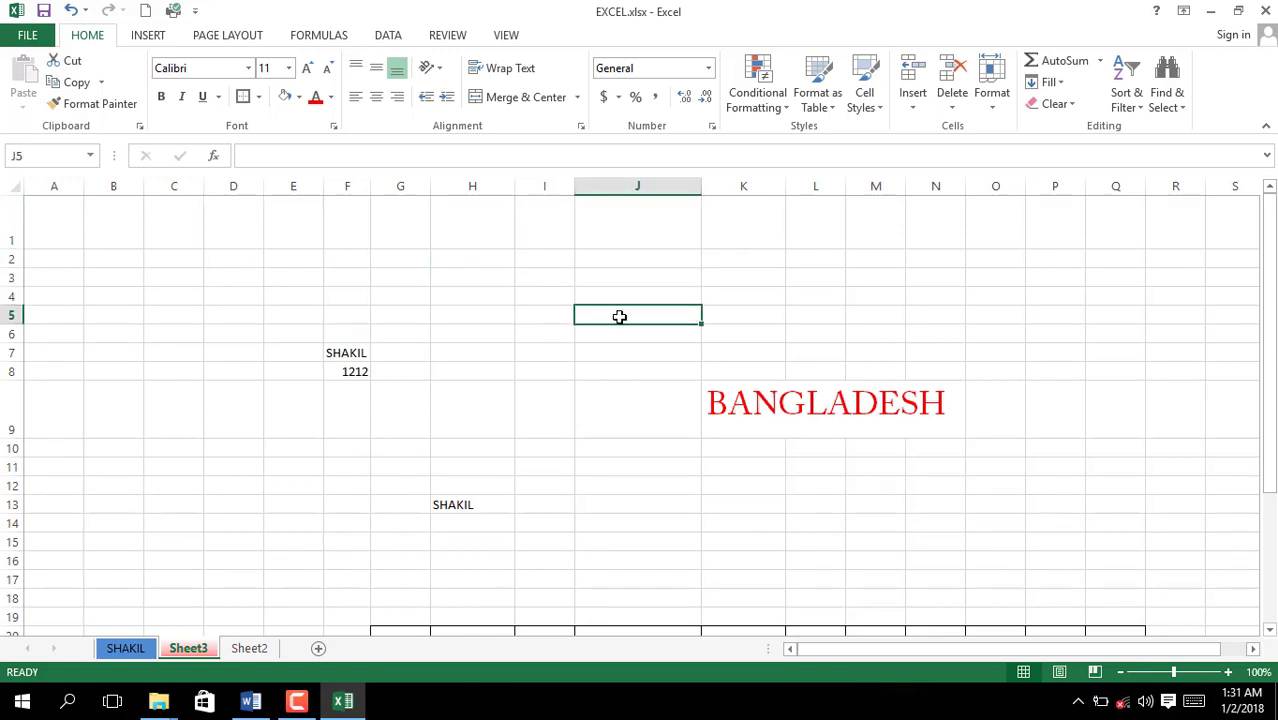
{"action": "left_click", "coordinate": [812, 408]}
{"action": "left_click_drag", "start_coordinate": [770, 402], "coordinate": [930, 405]}
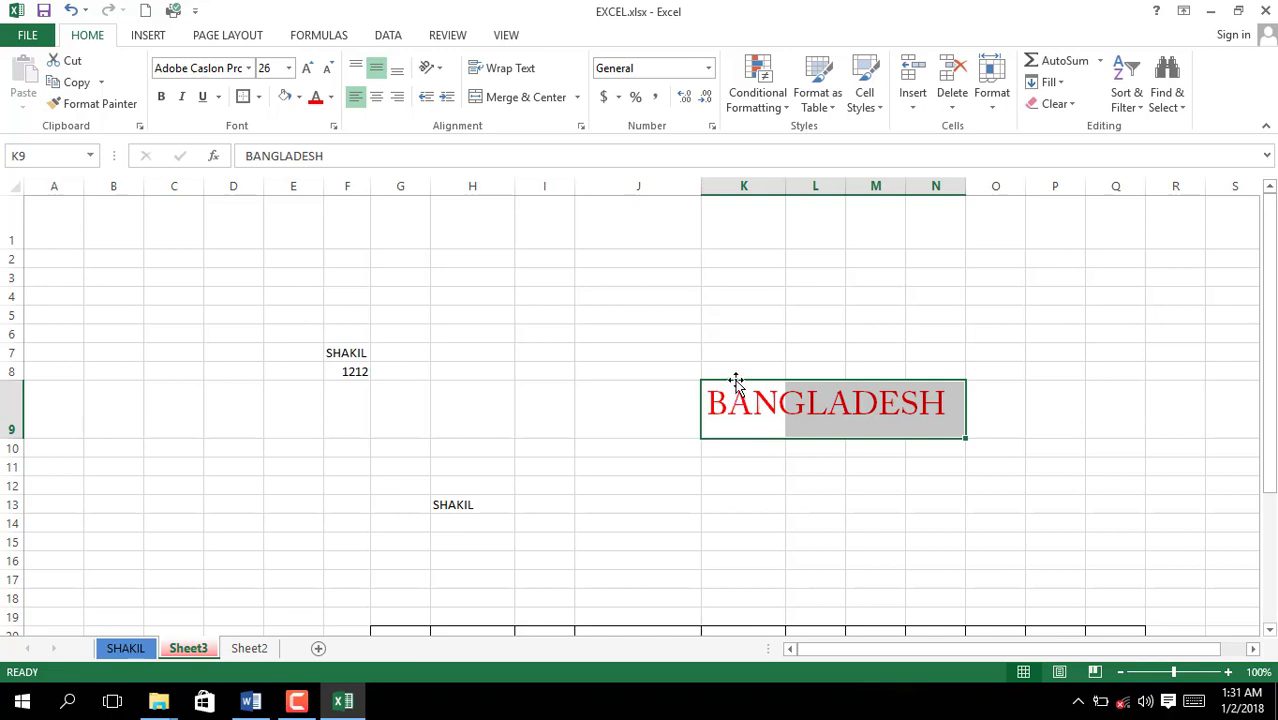
Move the BANGLADESH block to H3 and back to K9, then fill it down to row 15
{"action": "left_click_drag", "start_coordinate": [736, 381], "coordinate": [436, 282]}
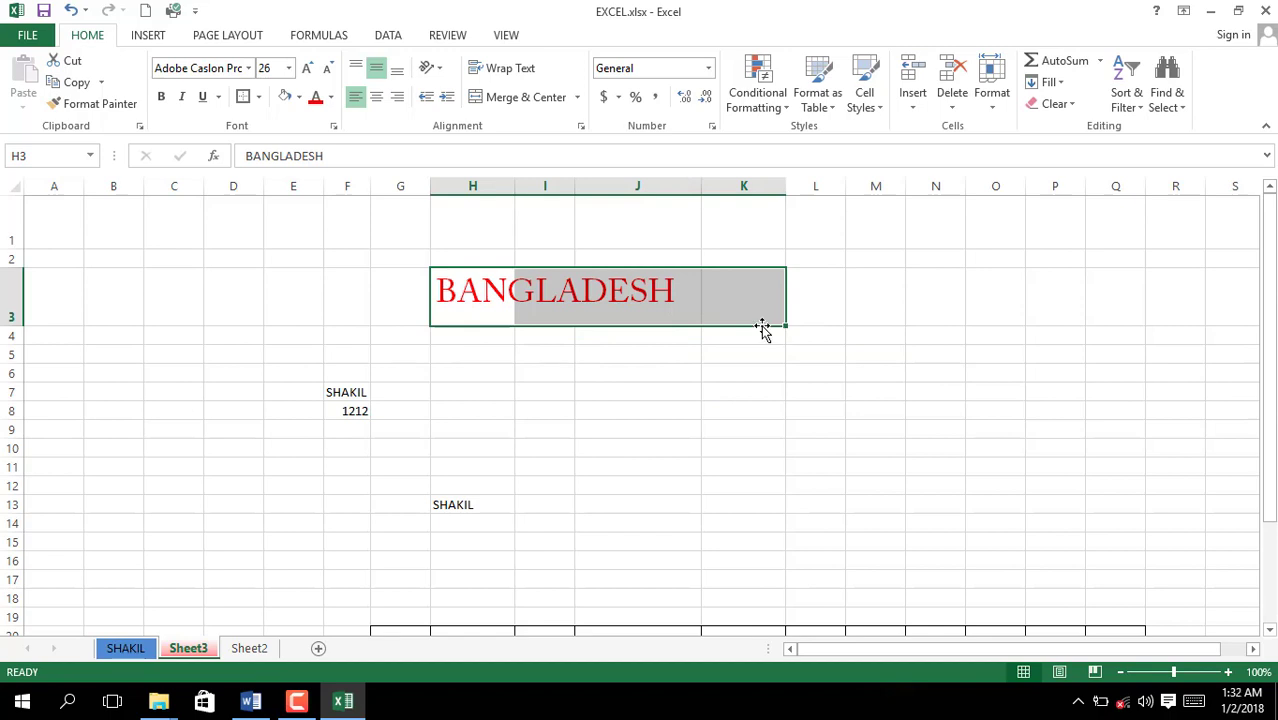
{"action": "left_click_drag", "start_coordinate": [760, 330], "coordinate": [937, 430]}
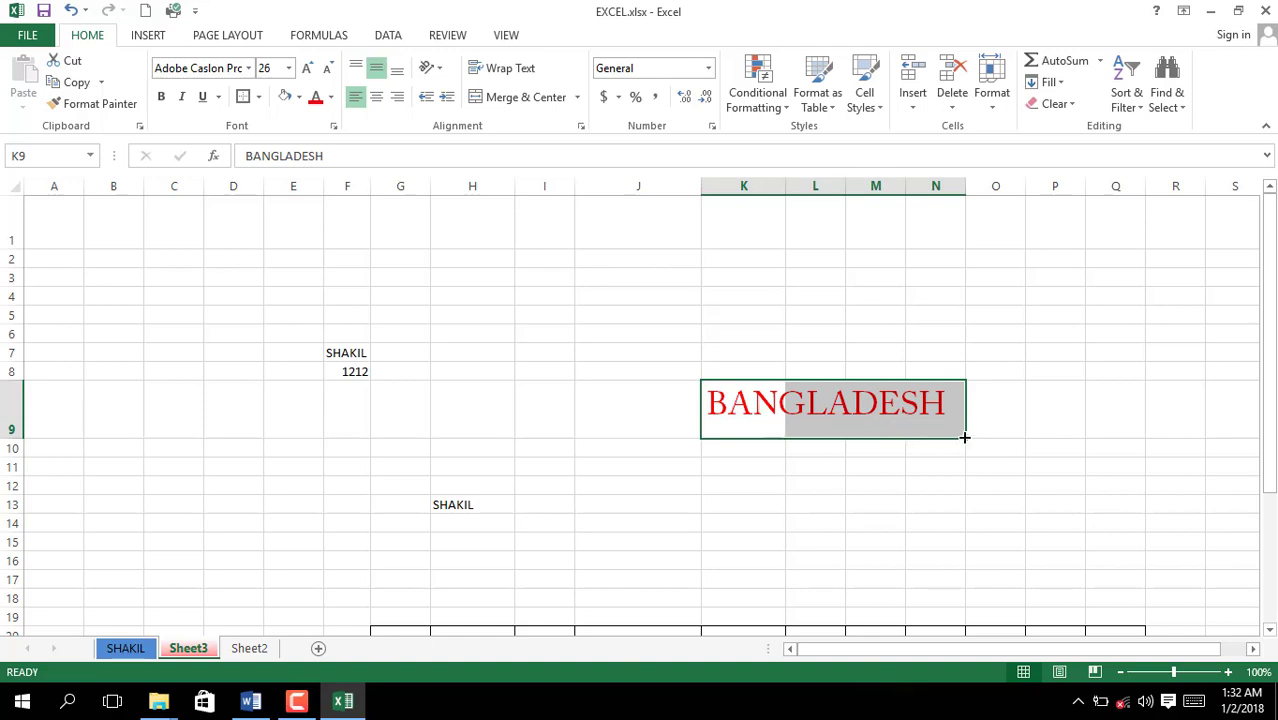
{"action": "left_click_drag", "start_coordinate": [964, 437], "coordinate": [961, 548]}
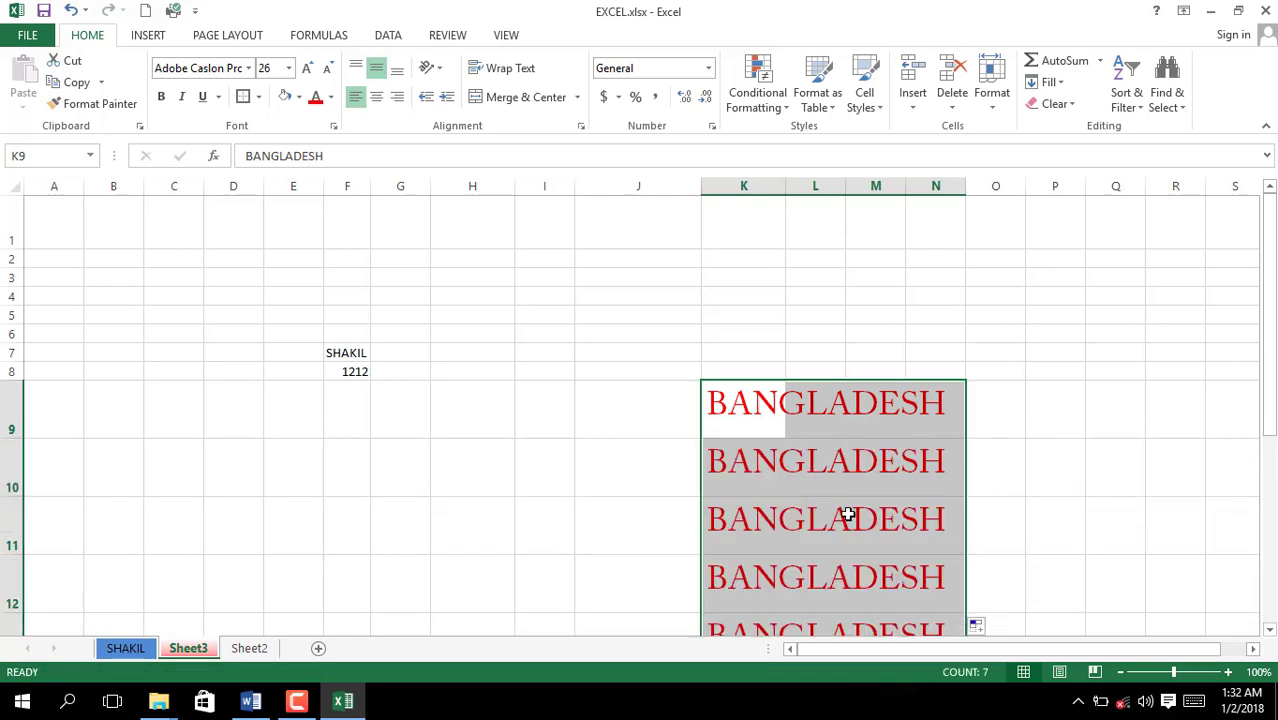
{"action": "scroll", "coordinate": [847, 514], "scroll_direction": "down", "scroll_amount": 3}
{"action": "scroll", "coordinate": [850, 508], "scroll_direction": "up", "scroll_amount": 2}
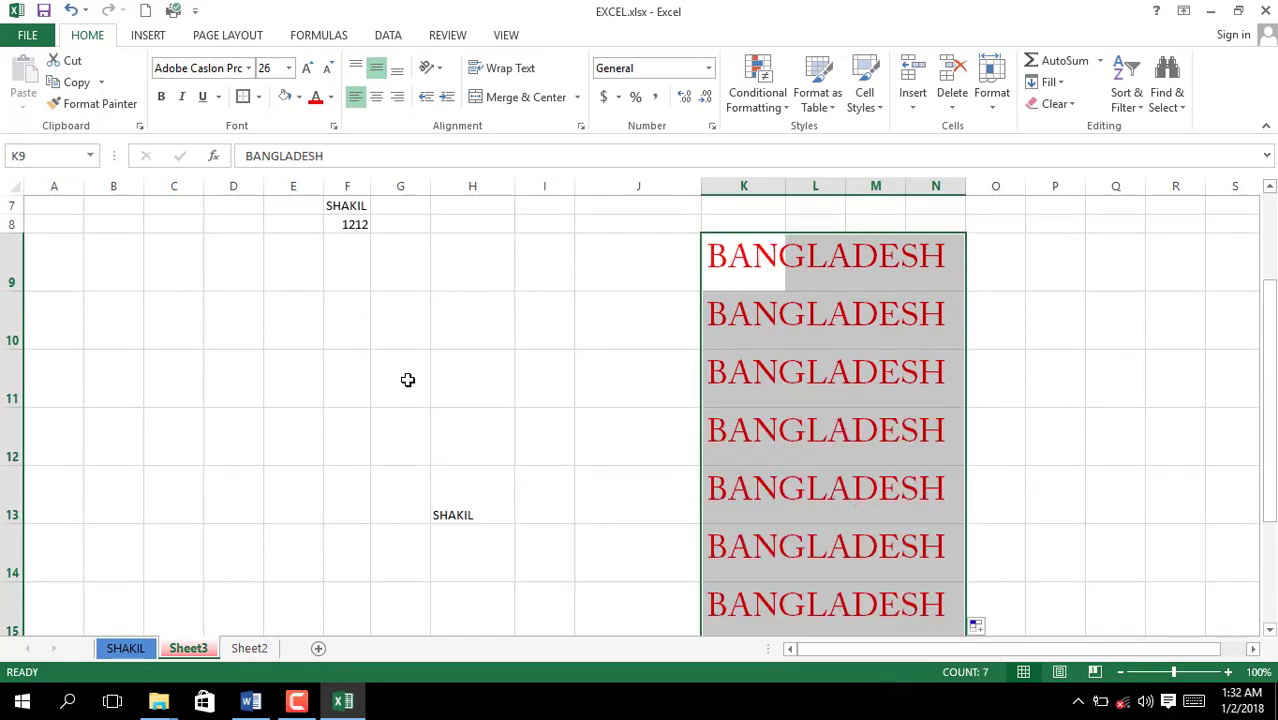
{"action": "scroll", "coordinate": [879, 448], "scroll_direction": "down", "scroll_amount": 5}
{"action": "scroll", "coordinate": [645, 491], "scroll_direction": "up", "scroll_amount": 3}
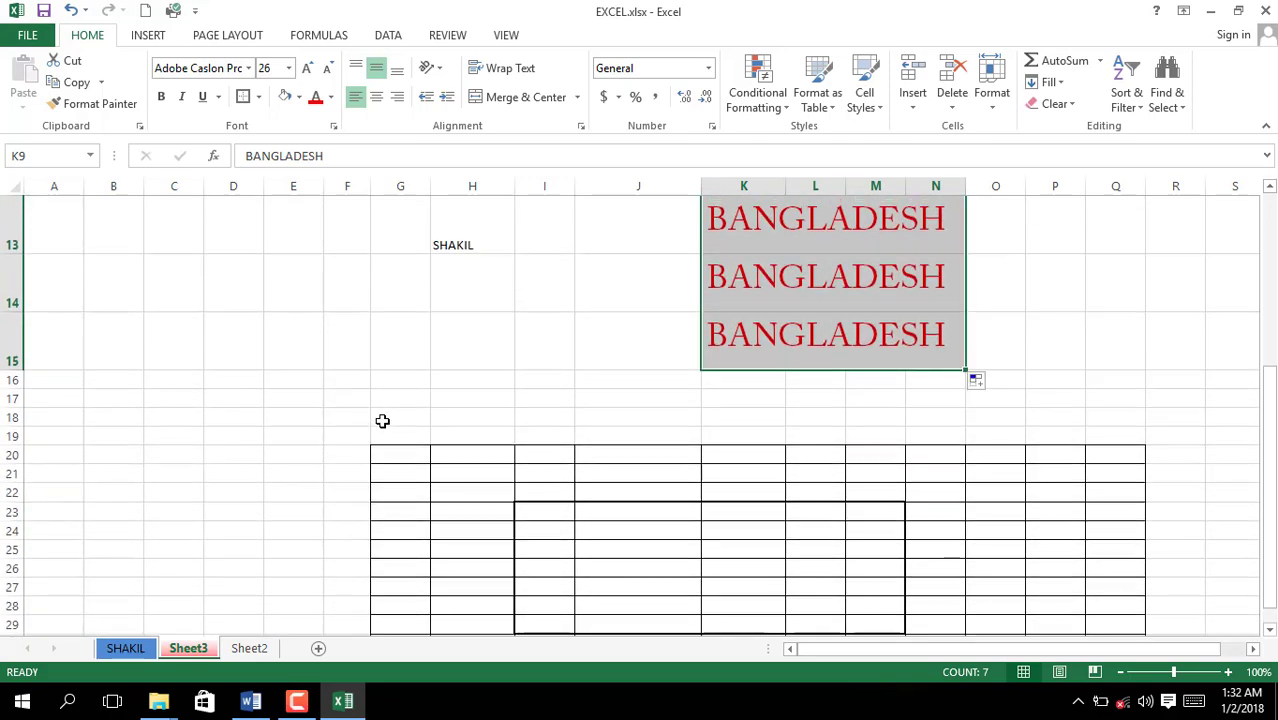
{"action": "scroll", "coordinate": [382, 421], "scroll_direction": "down", "scroll_amount": 1}
Enter JANUARY in C23 and autofill the months down to SEPTEMBER in C31
{"action": "left_click", "coordinate": [157, 337]}
{"action": "type", "text": "JANU"}
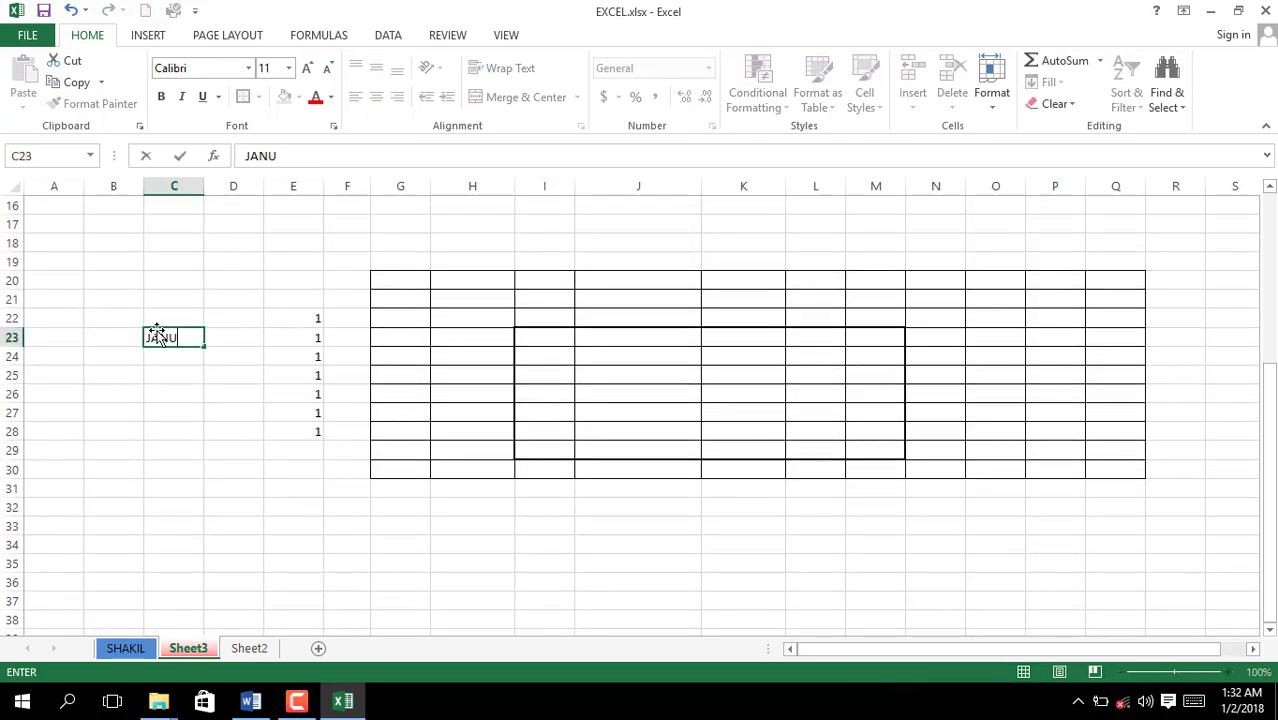
{"action": "type", "text": "ARY"}
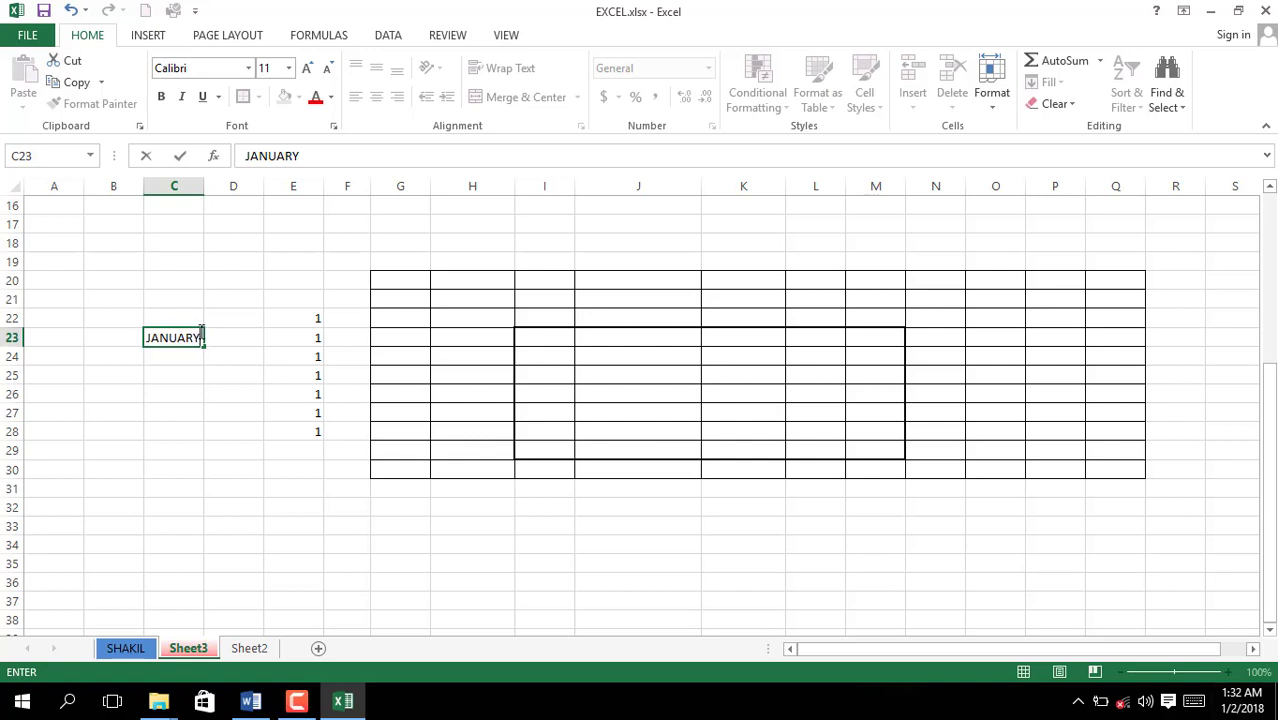
{"action": "key", "text": "F2"}
{"action": "left_click_drag", "start_coordinate": [205, 346], "coordinate": [208, 503]}
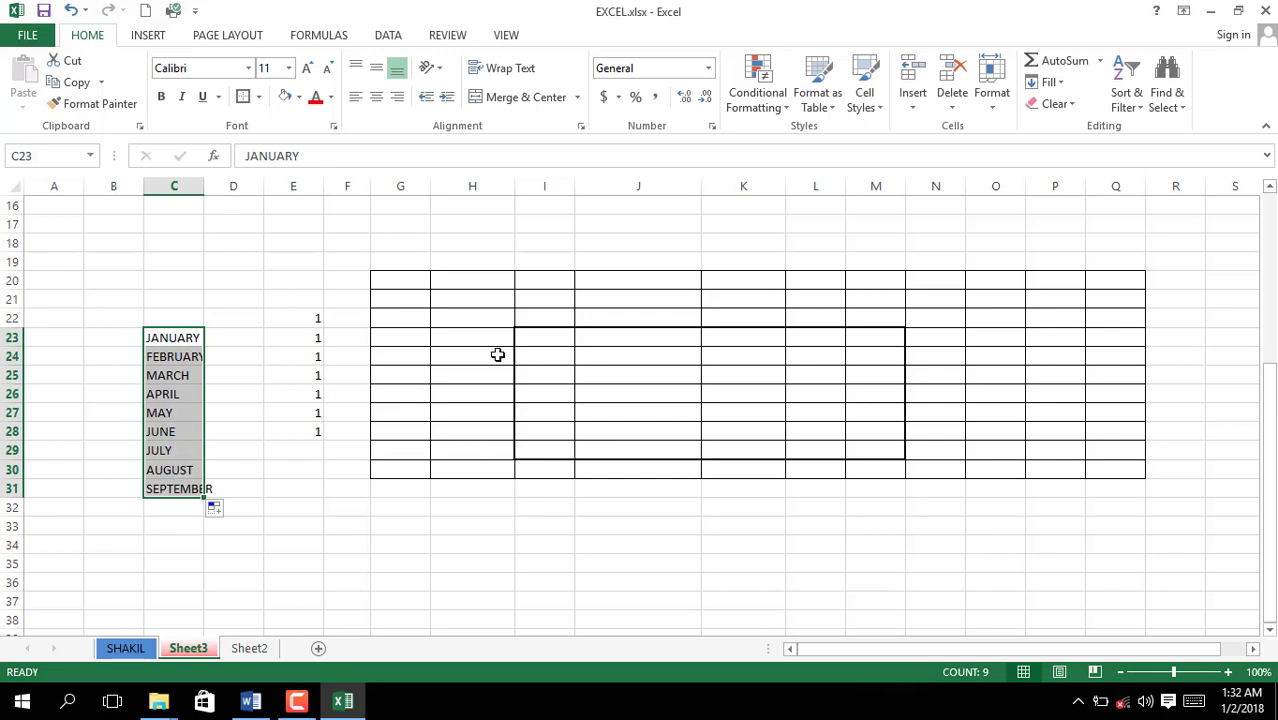
Copy the 1 in E22 down through E30
{"action": "left_click", "coordinate": [316, 318]}
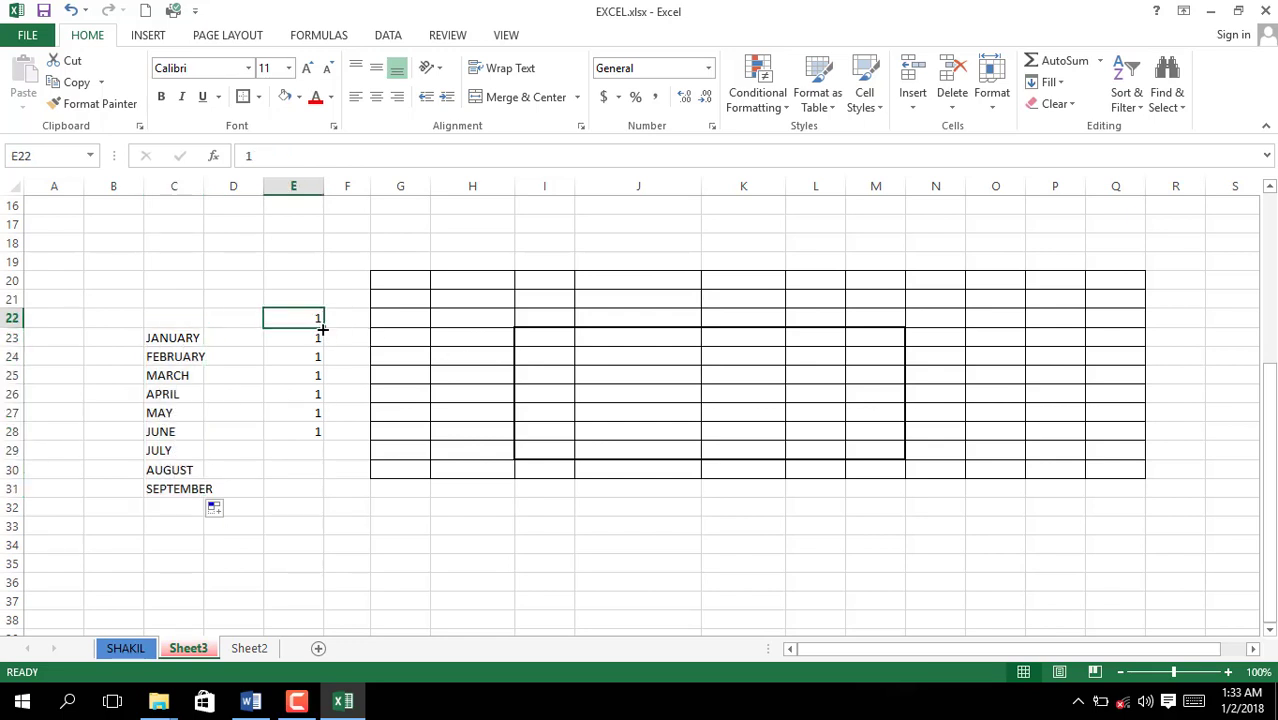
{"action": "left_click_drag", "start_coordinate": [322, 328], "coordinate": [320, 472]}
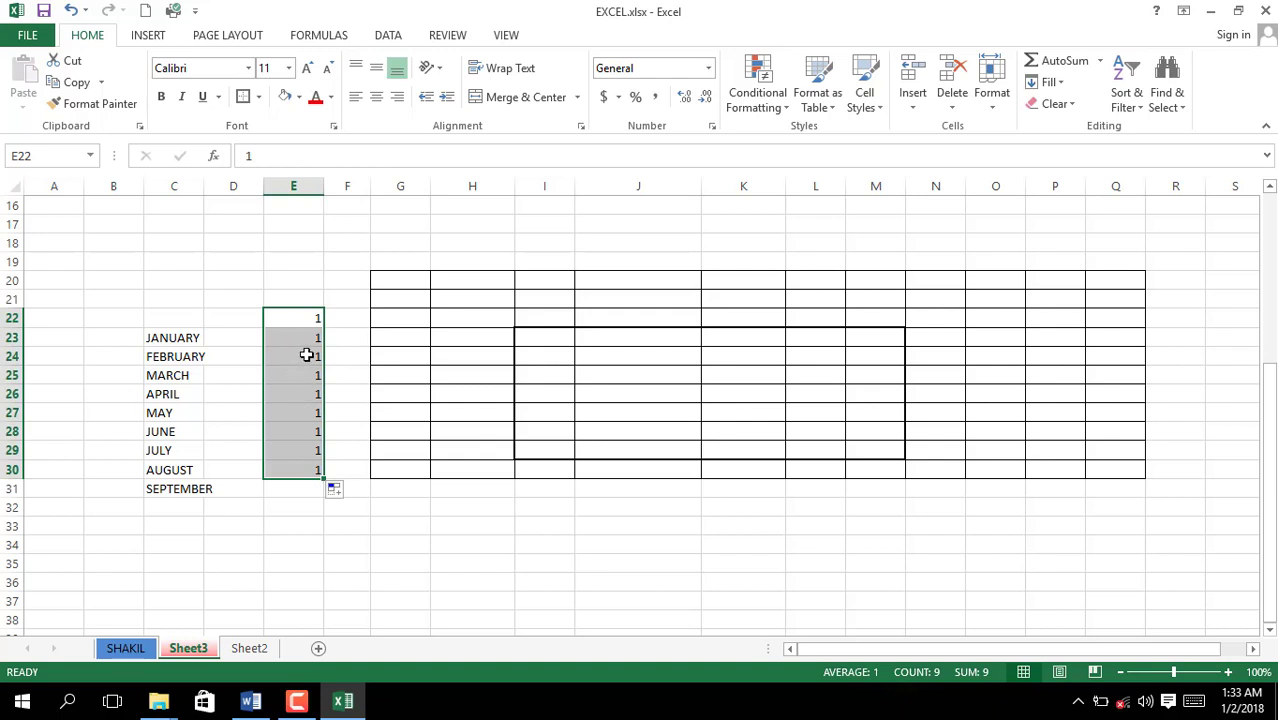
{"action": "left_click", "coordinate": [185, 337]}
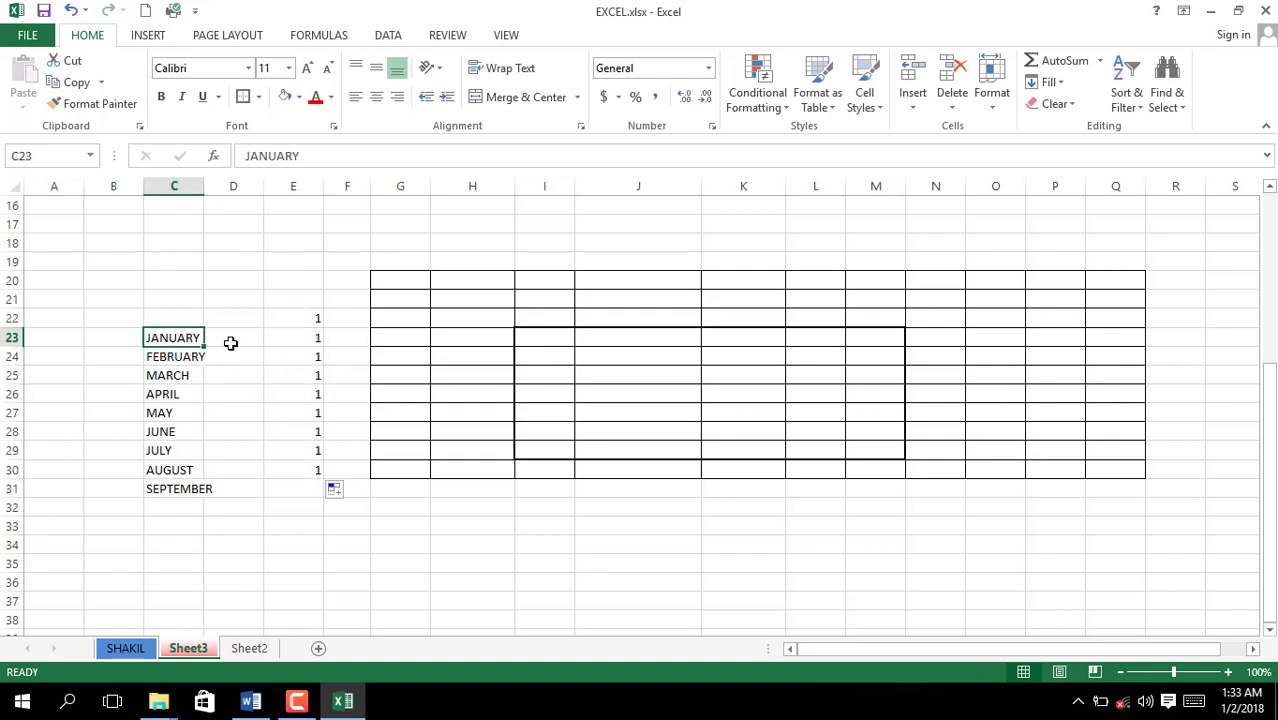
Enter SATURDAY in D23, autofit column D, and fill weekdays down to D30
{"action": "left_click", "coordinate": [230, 343]}
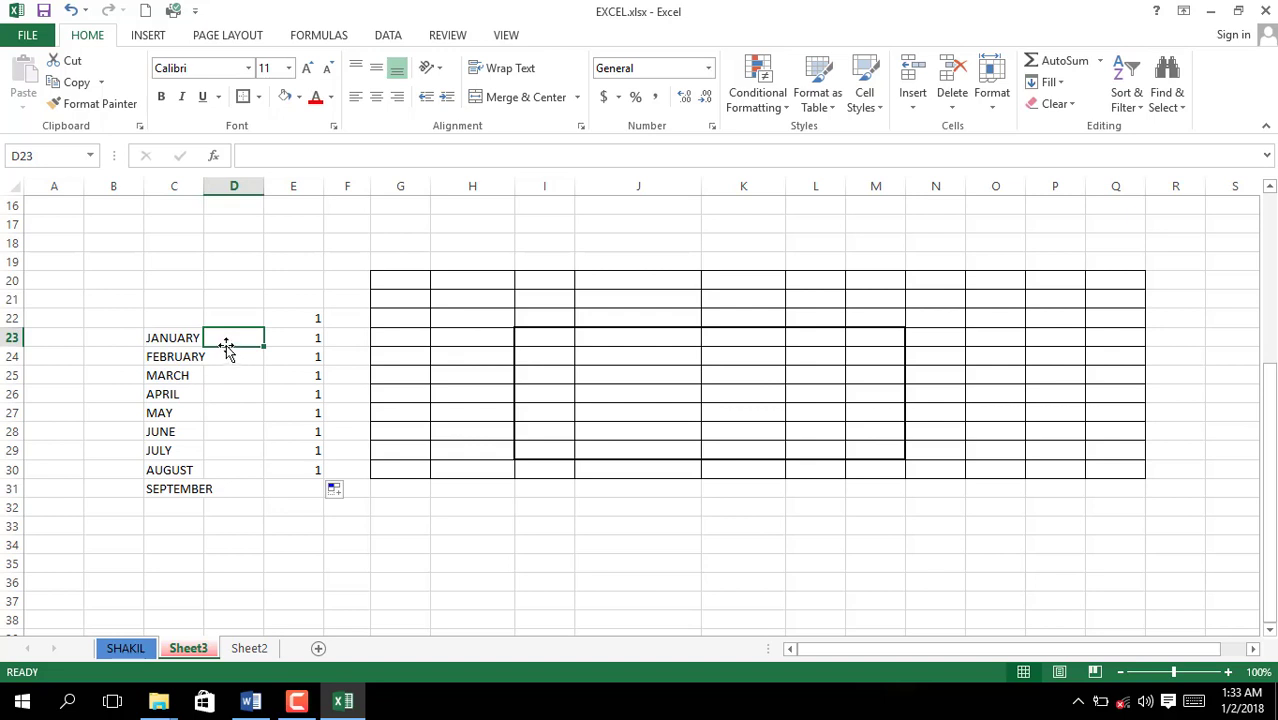
{"action": "type", "text": "SATURD"}
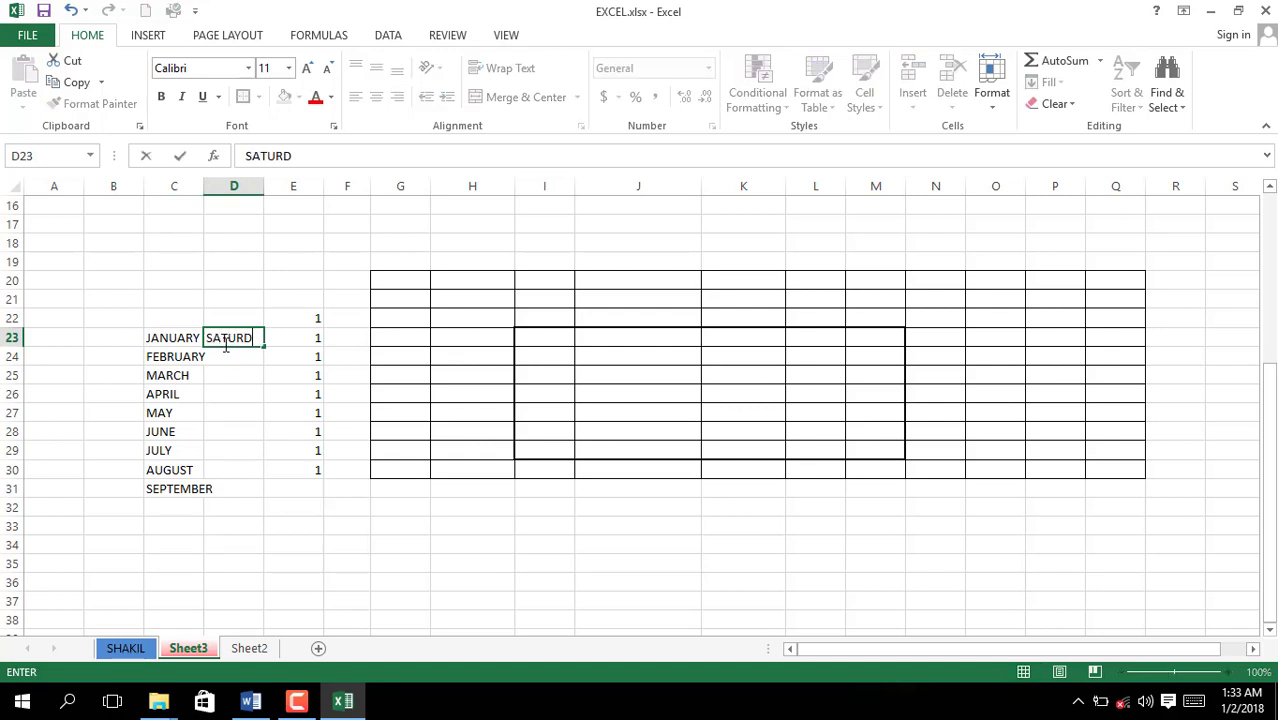
{"action": "type", "text": "AY"}
{"action": "left_click", "coordinate": [244, 300]}
{"action": "double_click", "coordinate": [264, 187]}
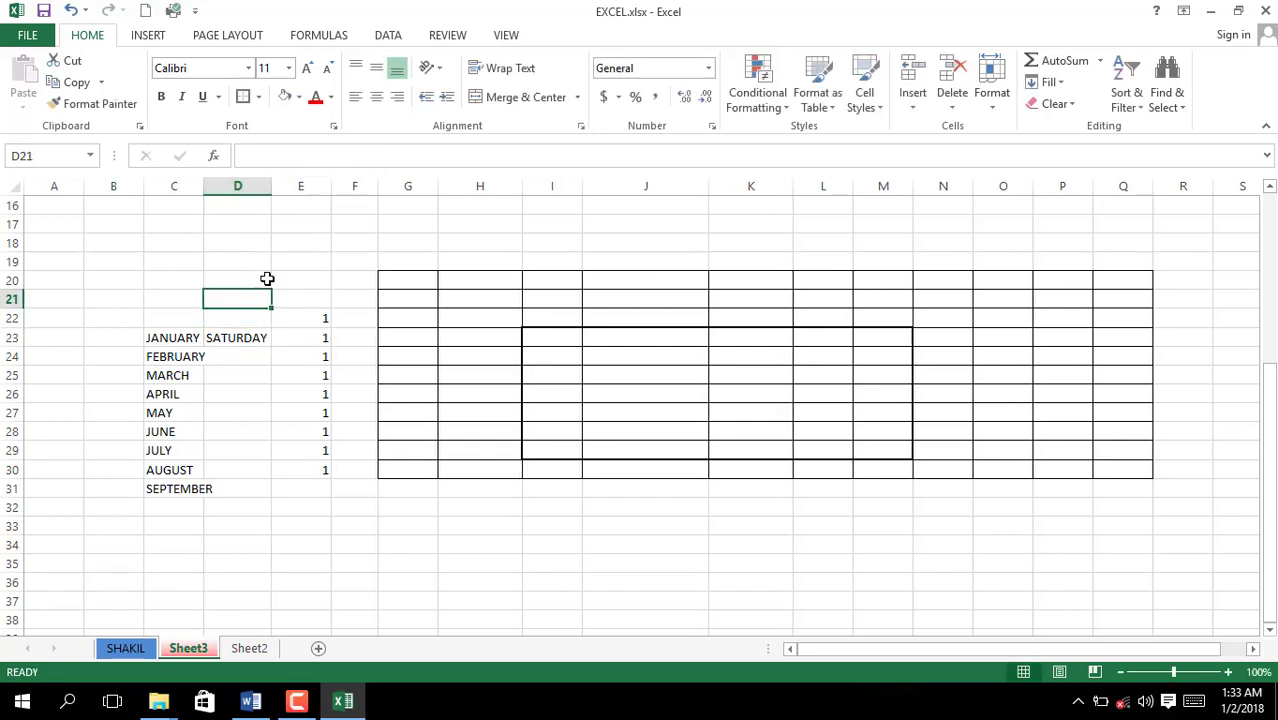
{"action": "left_click", "coordinate": [264, 341]}
{"action": "left_click_drag", "start_coordinate": [271, 344], "coordinate": [271, 478]}
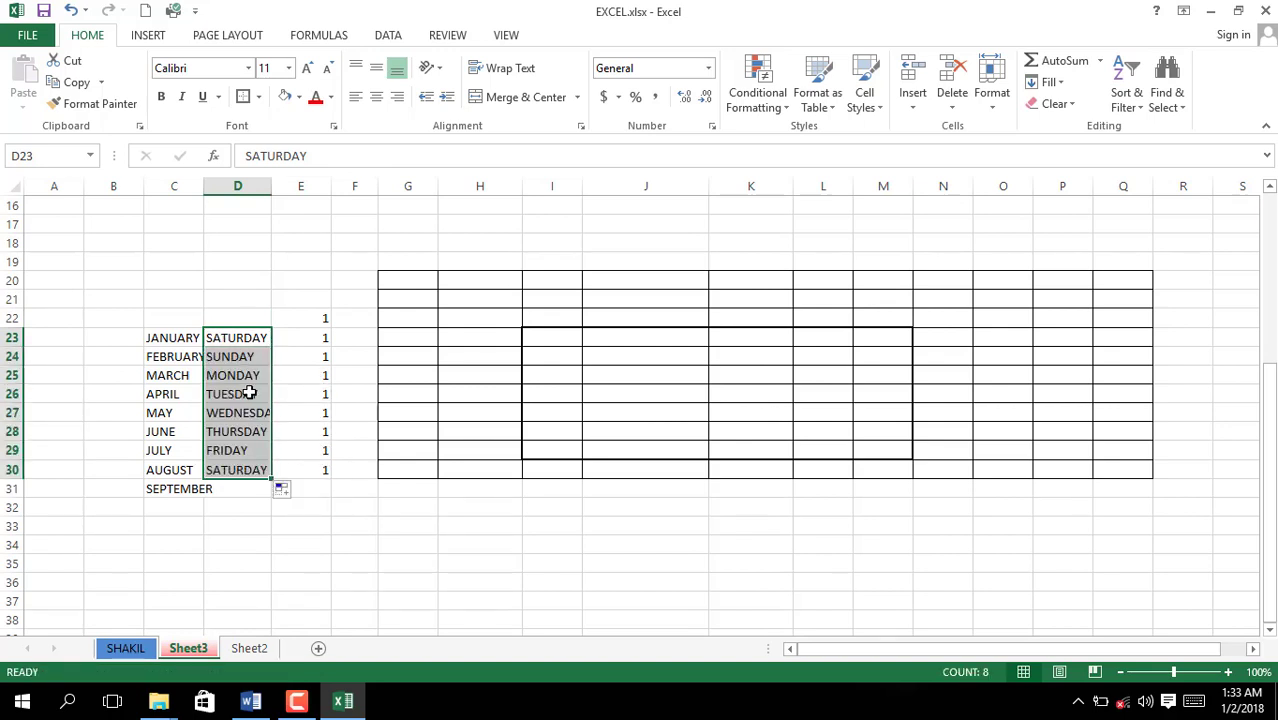